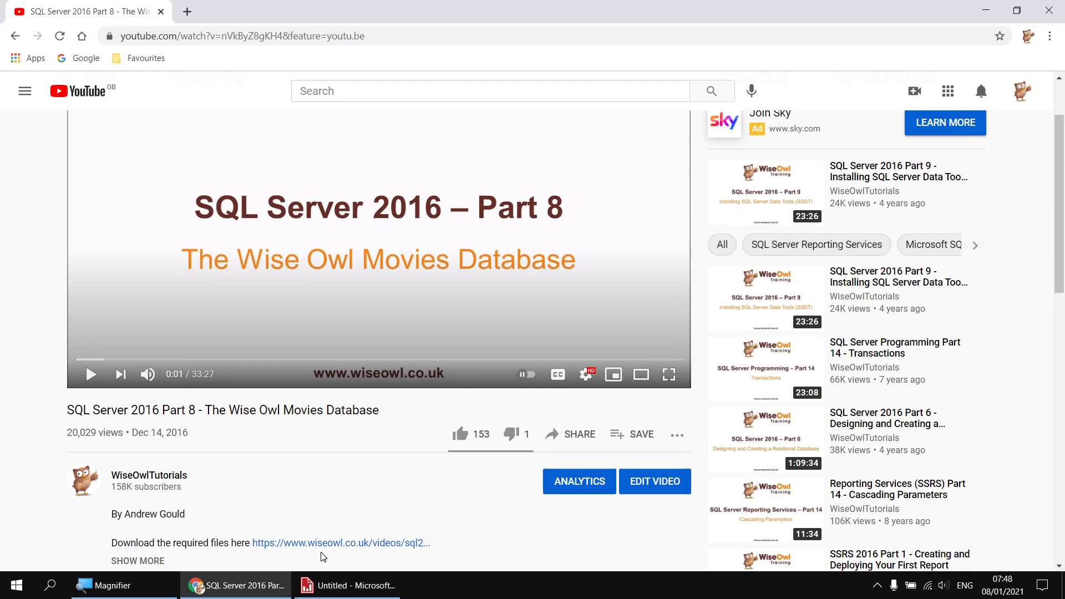
In Microsoft Report Builder, add a data source named Movies that uses an embedded connection of type Microsoft SQL Server.
left_click(344, 585)
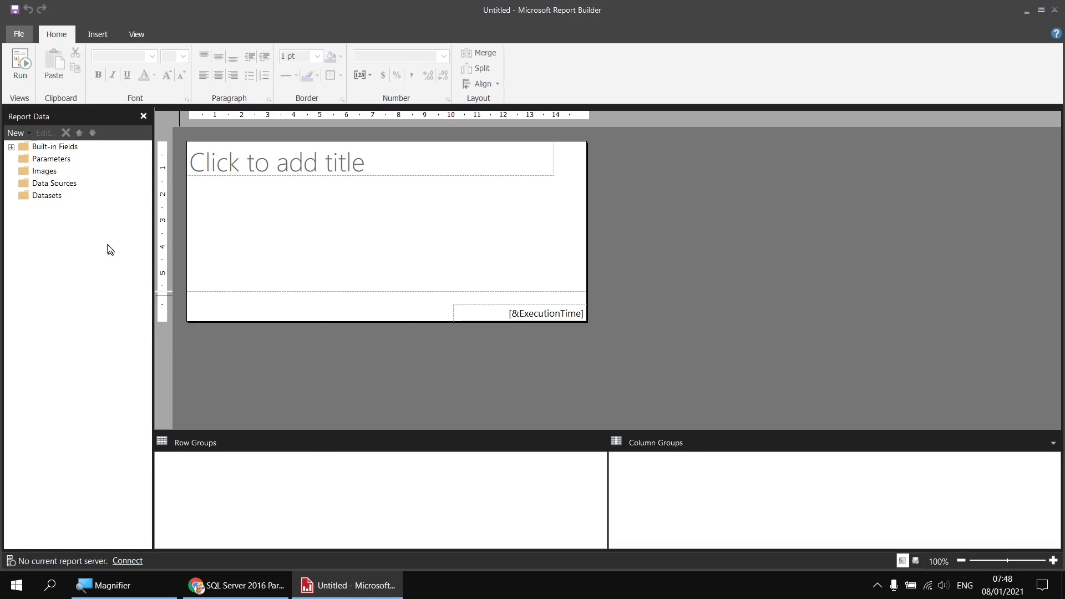
right_click(84, 185)
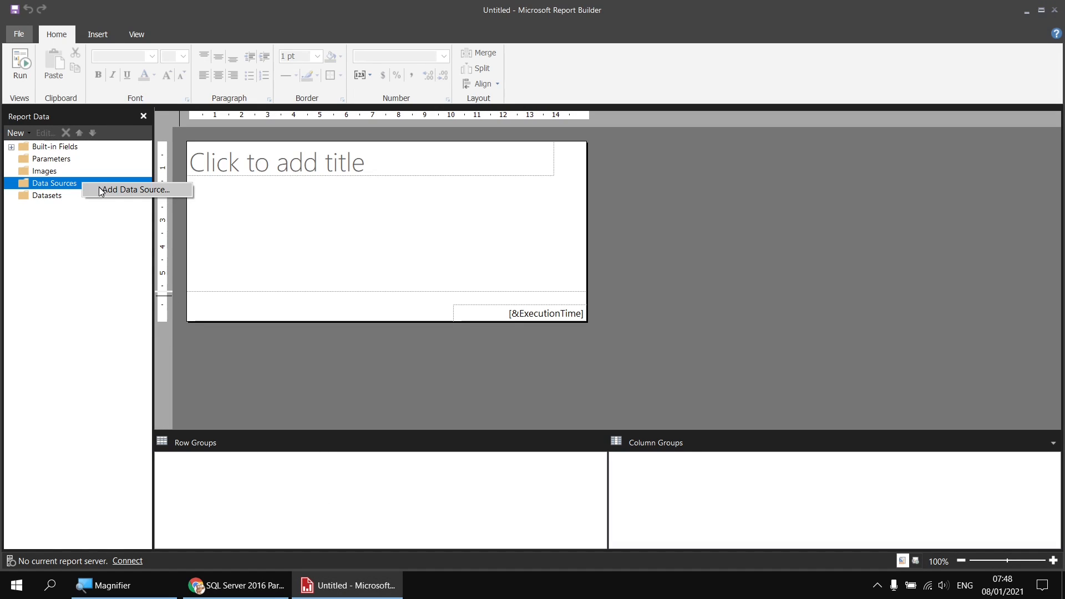
left_click(102, 192)
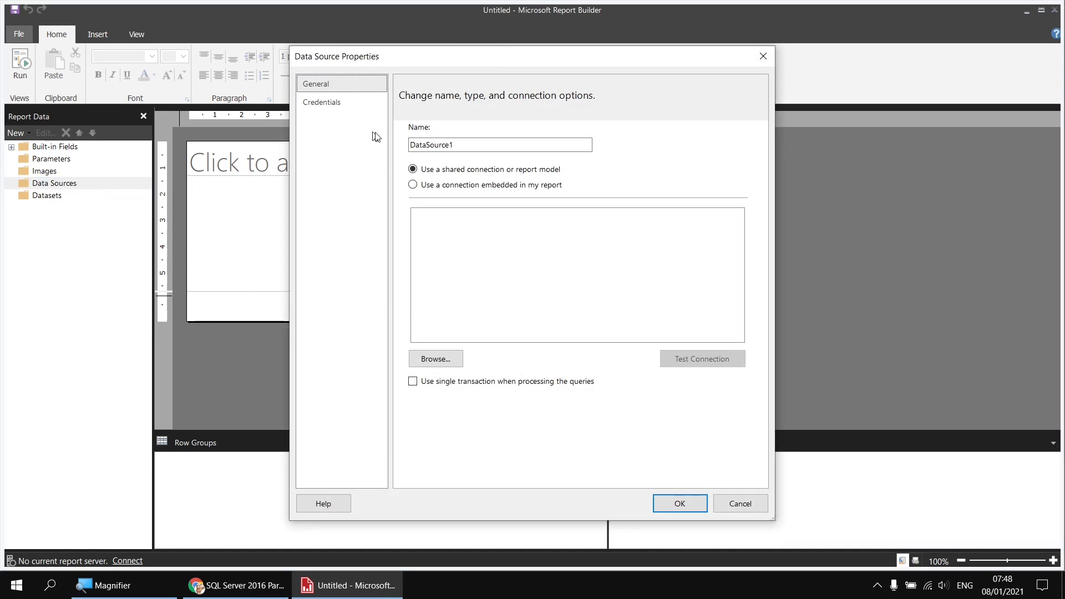
key("Tab")
type("Movie")
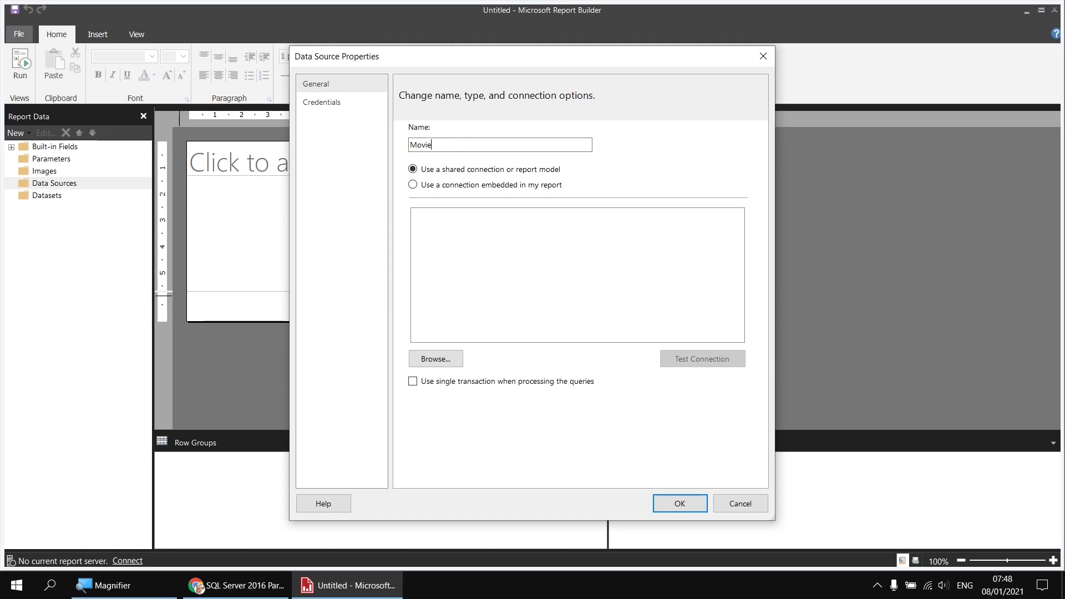
left_click(455, 189)
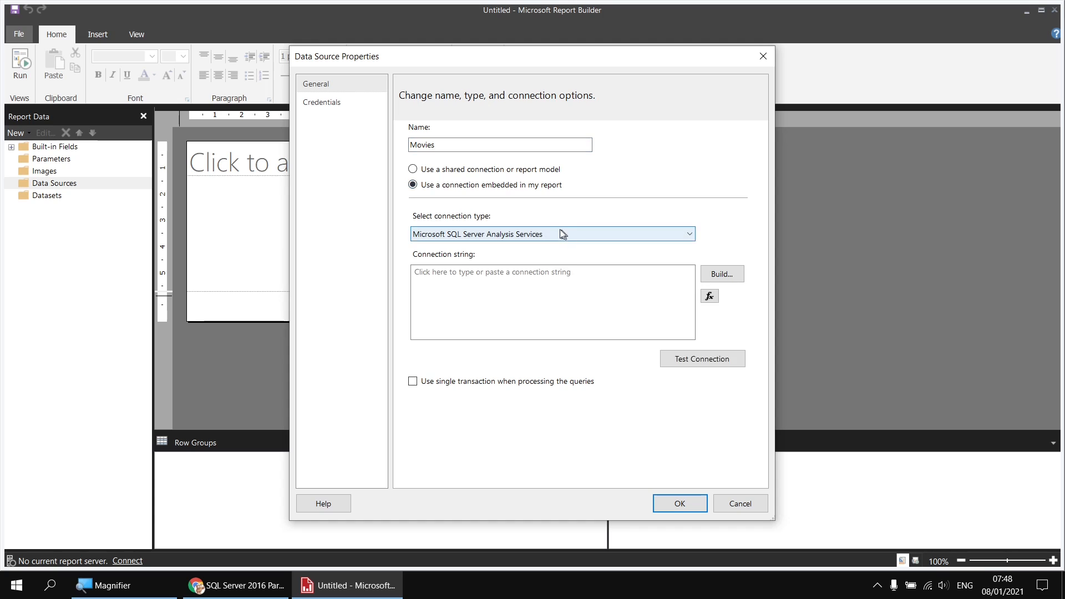
left_click(549, 234)
left_click(476, 302)
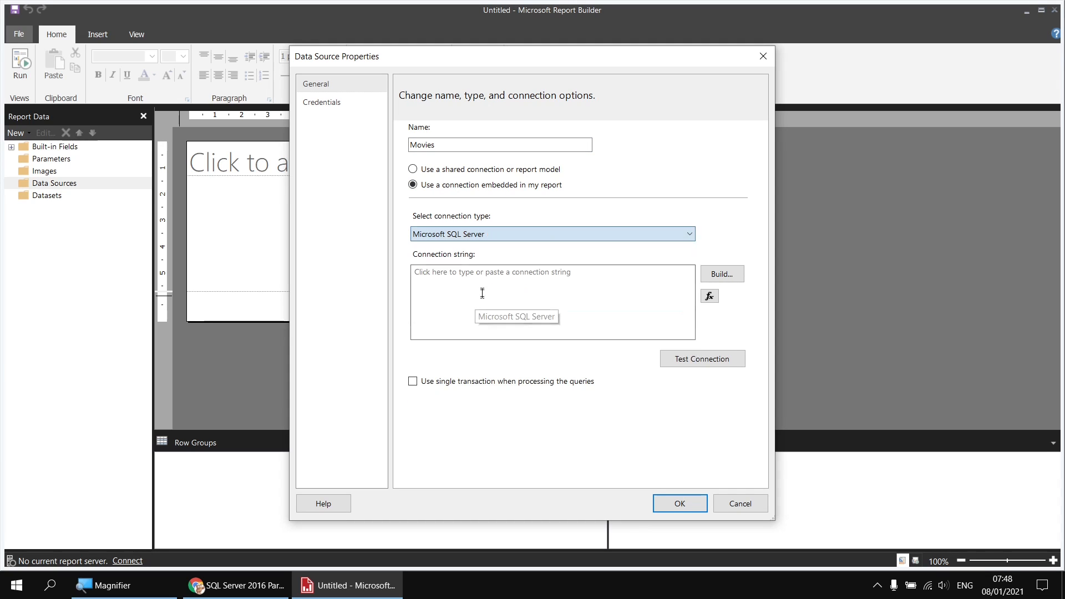
Build the connection string to the Movies database on server .\sql2017 and save the data source.
left_click(723, 274)
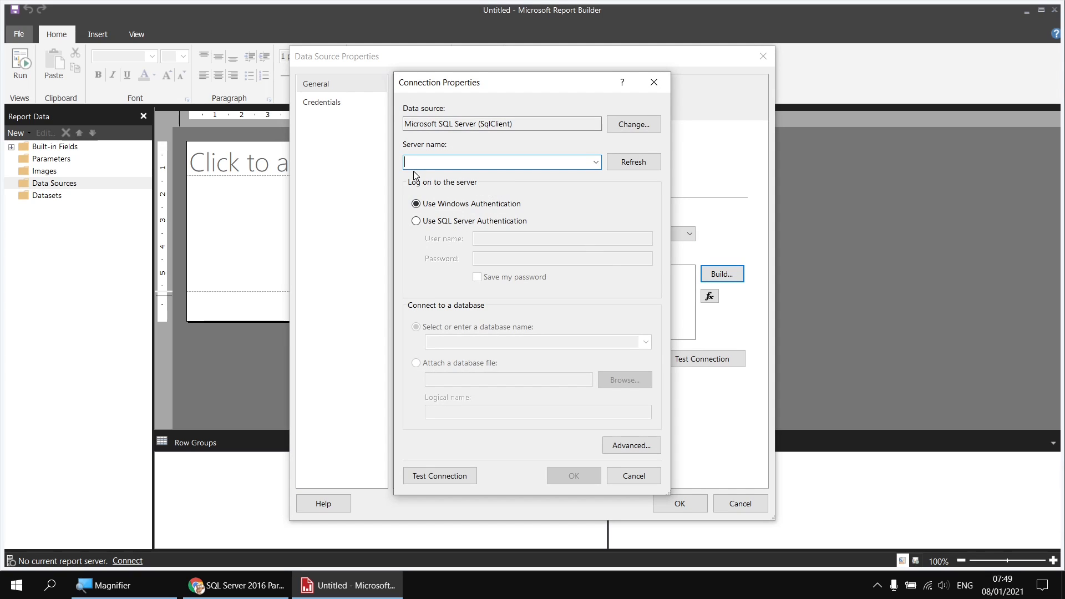
type(".\\")
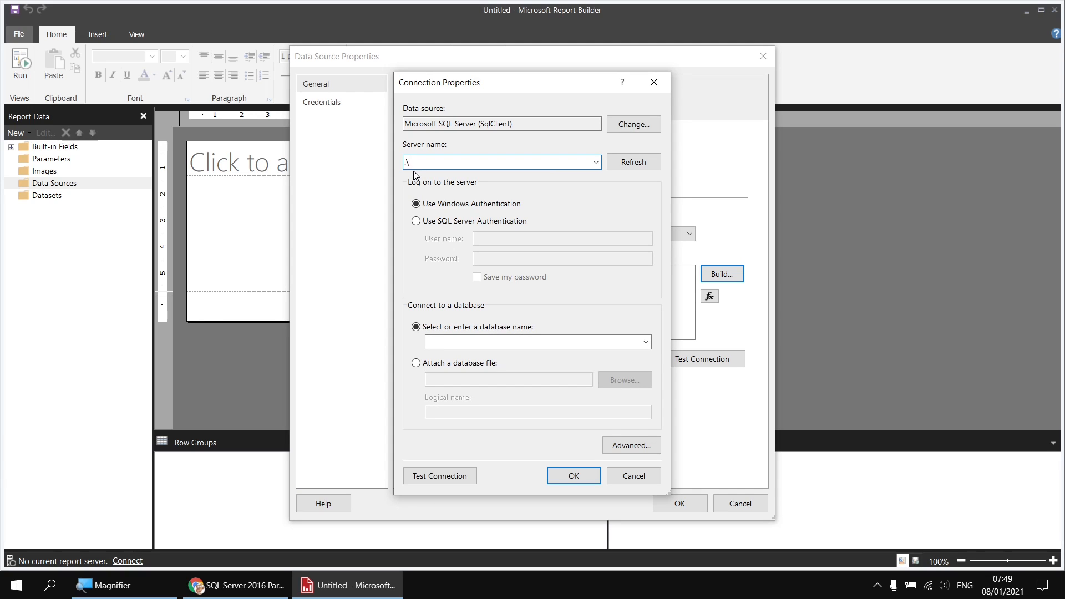
type("sql2017")
left_click(646, 343)
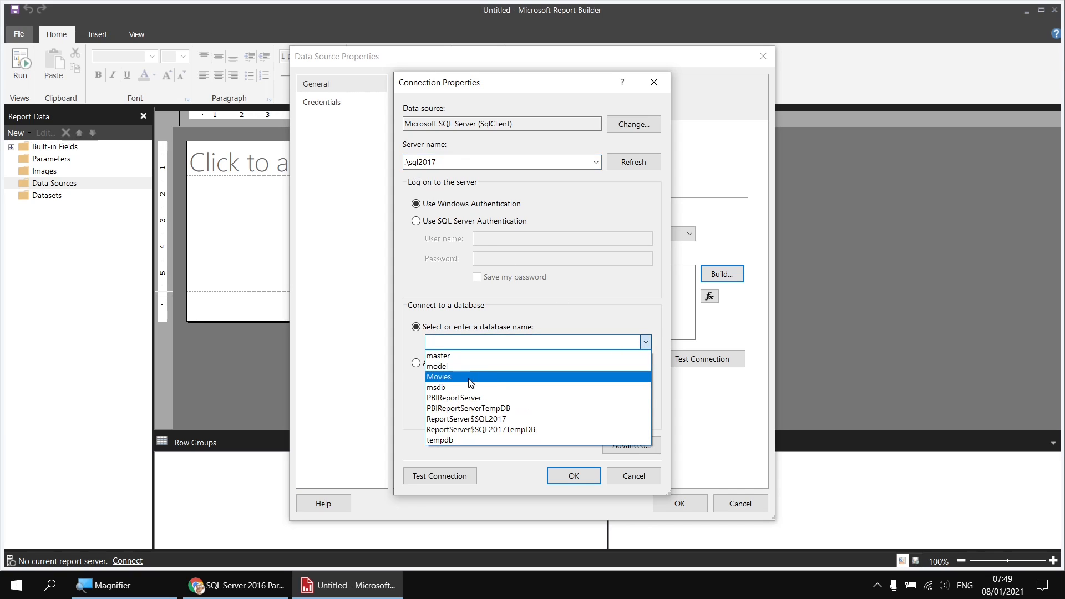
left_click(473, 374)
left_click(571, 472)
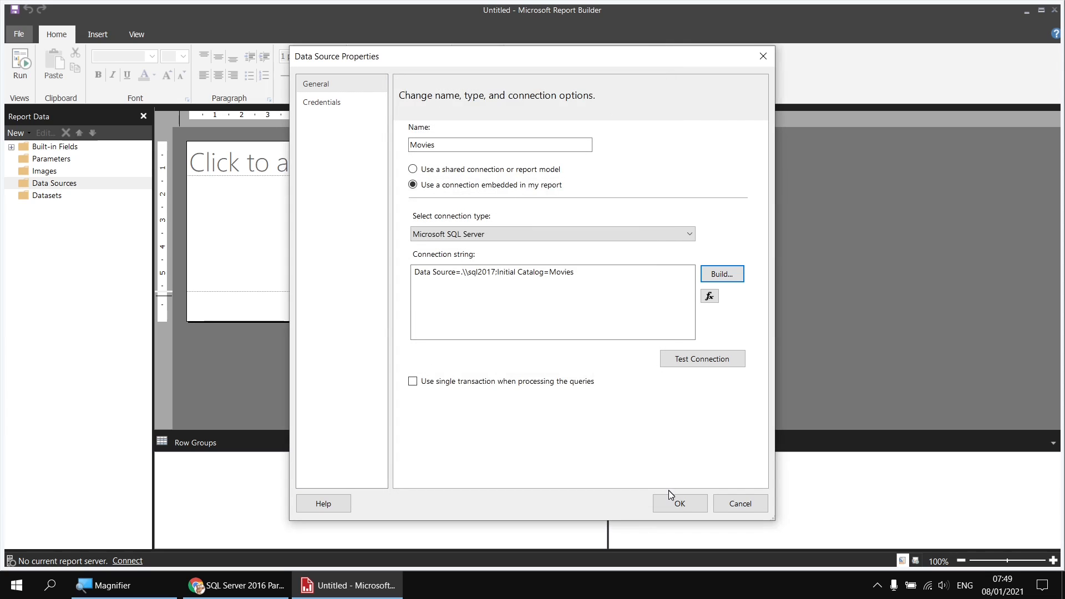
left_click(679, 504)
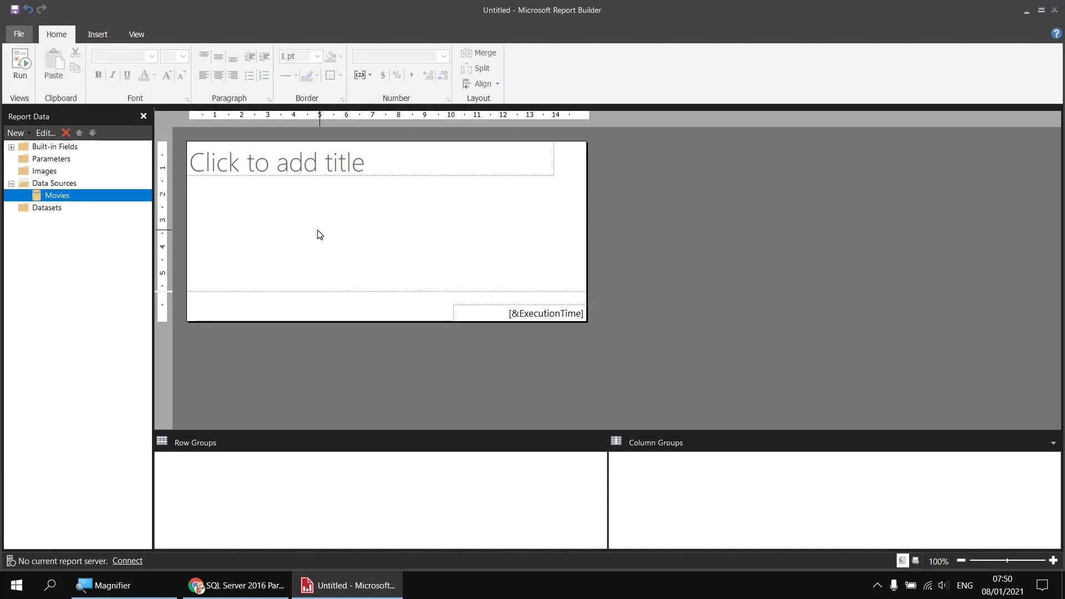
Add a dataset named Films based on the Movies data source.
right_click(69, 197)
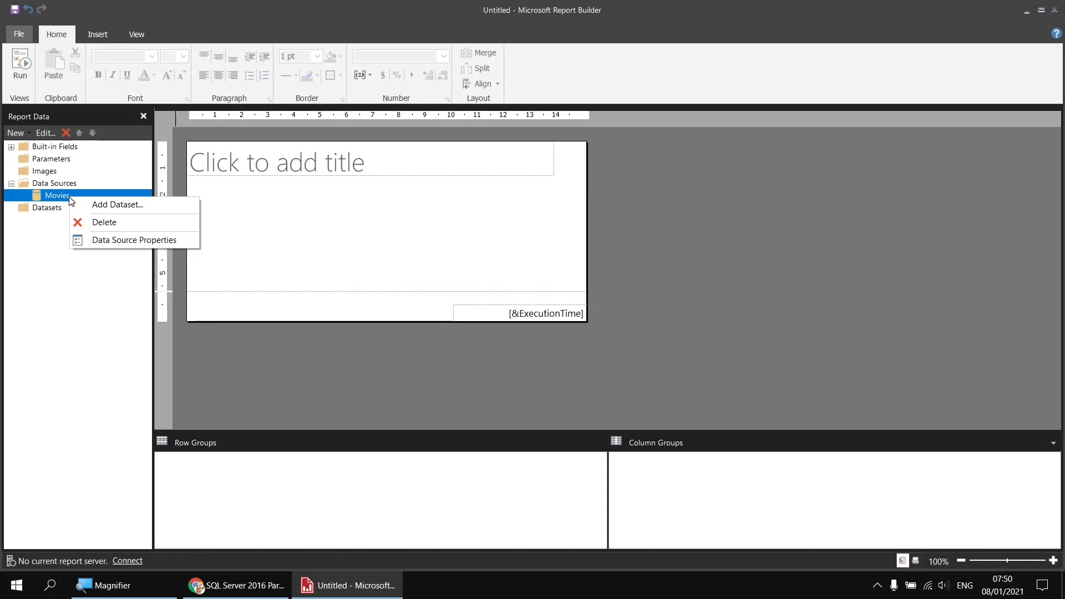
left_click(140, 204)
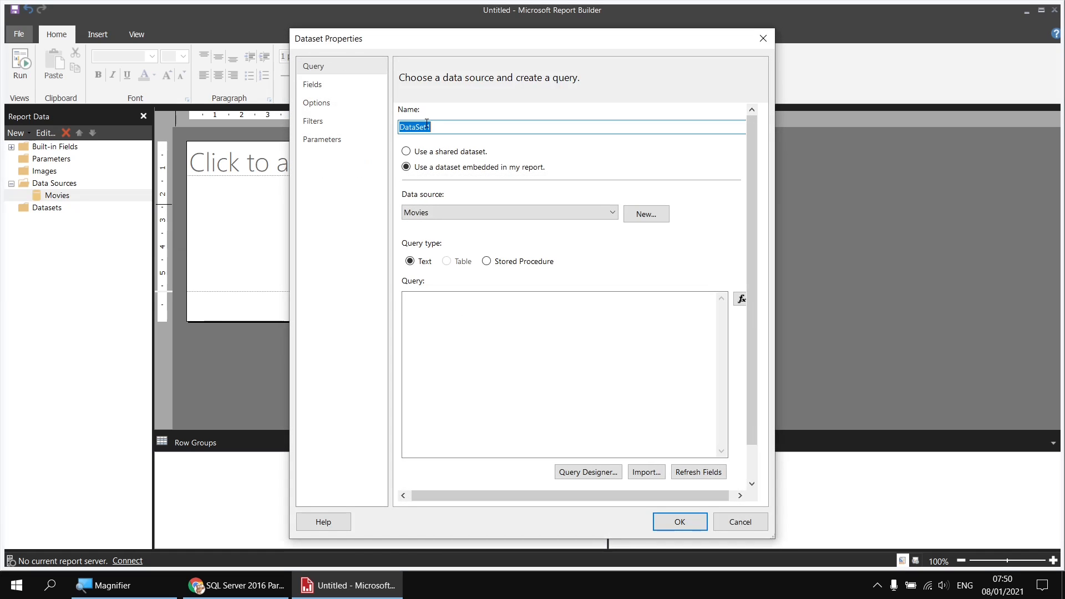
type("Films")
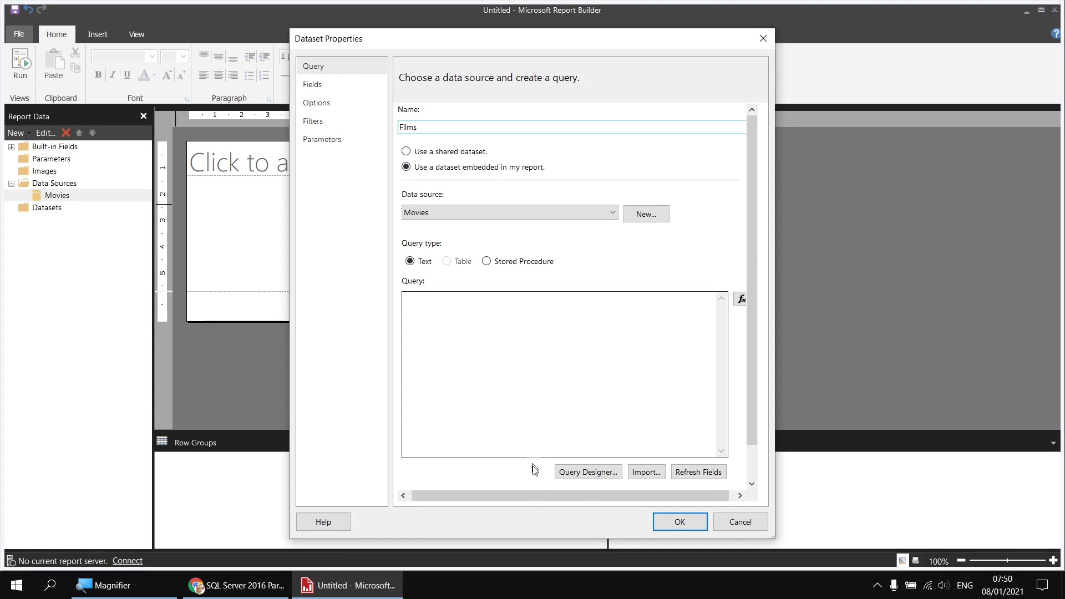
Design the dataset query with the Film table's Title, ReleaseDate, BudgetDollars and BoxOfficeDollars fields, and save the dataset.
left_click(589, 472)
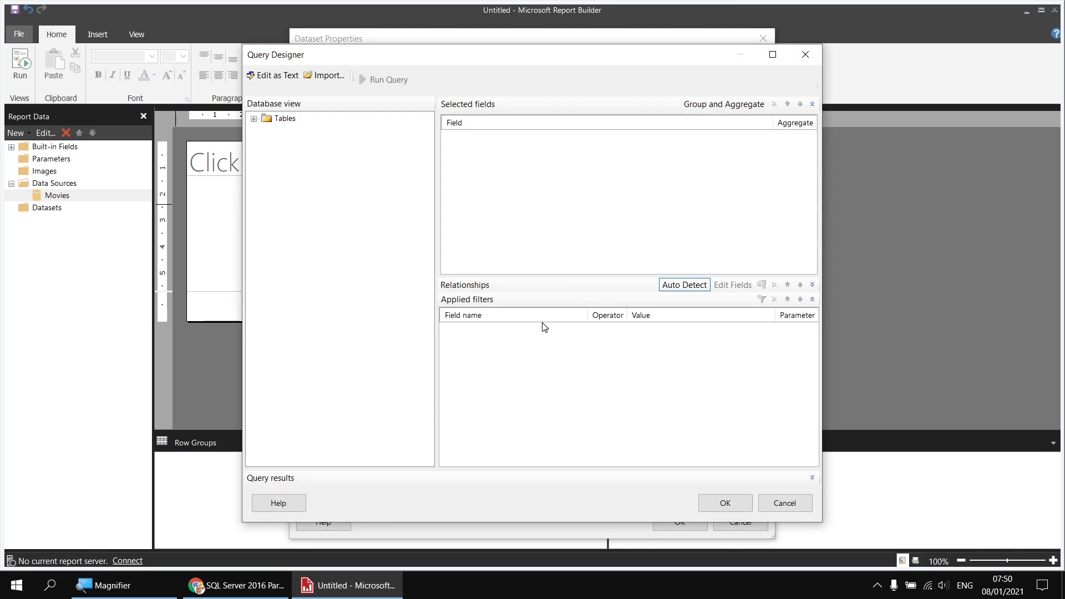
left_click(254, 119)
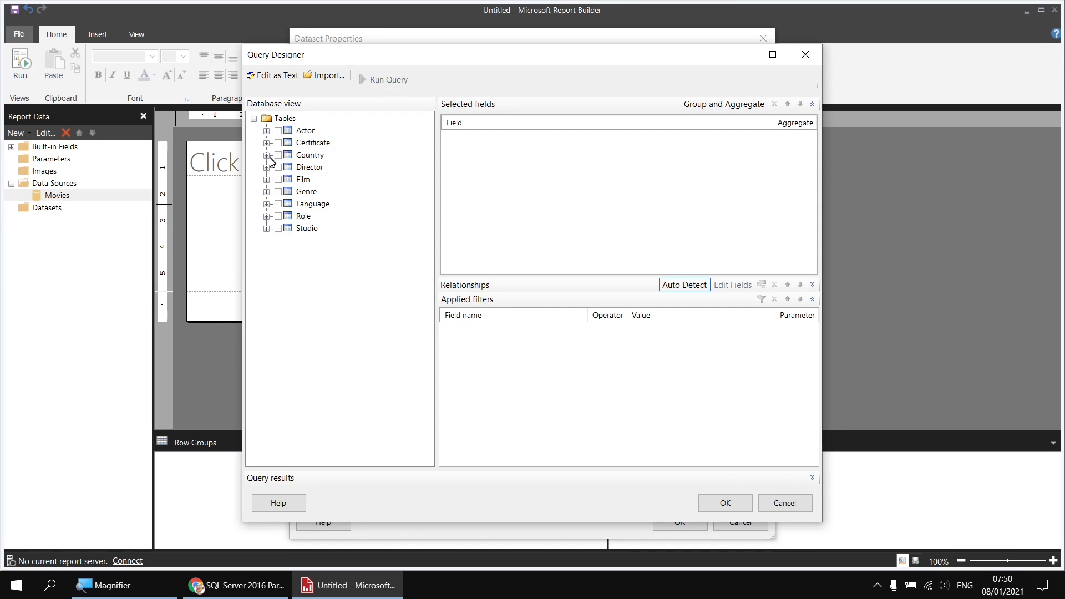
left_click(266, 180)
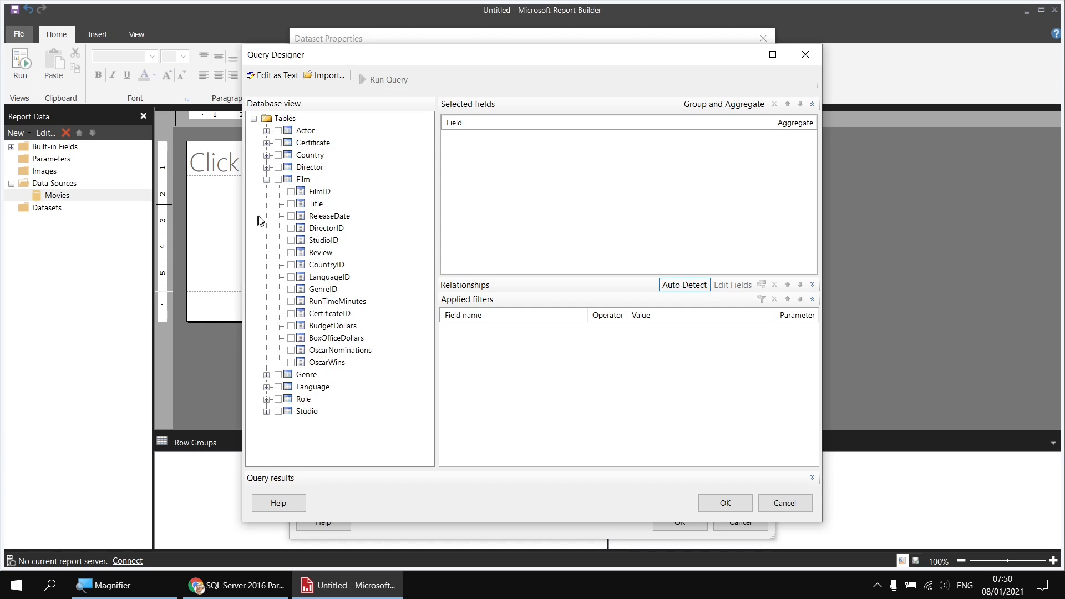
left_click(290, 204)
left_click(291, 216)
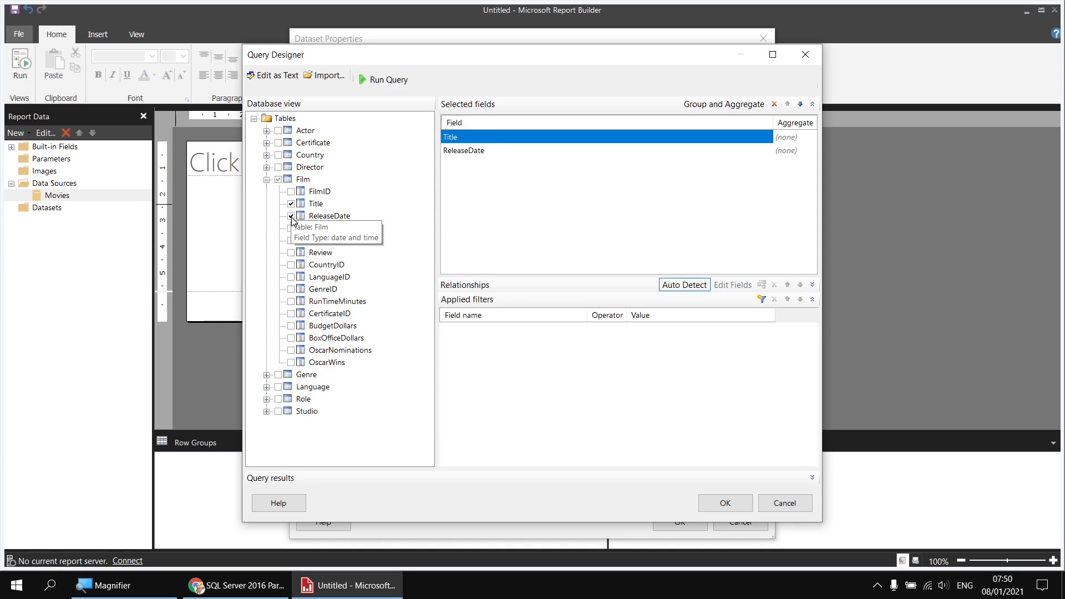
left_click(290, 326)
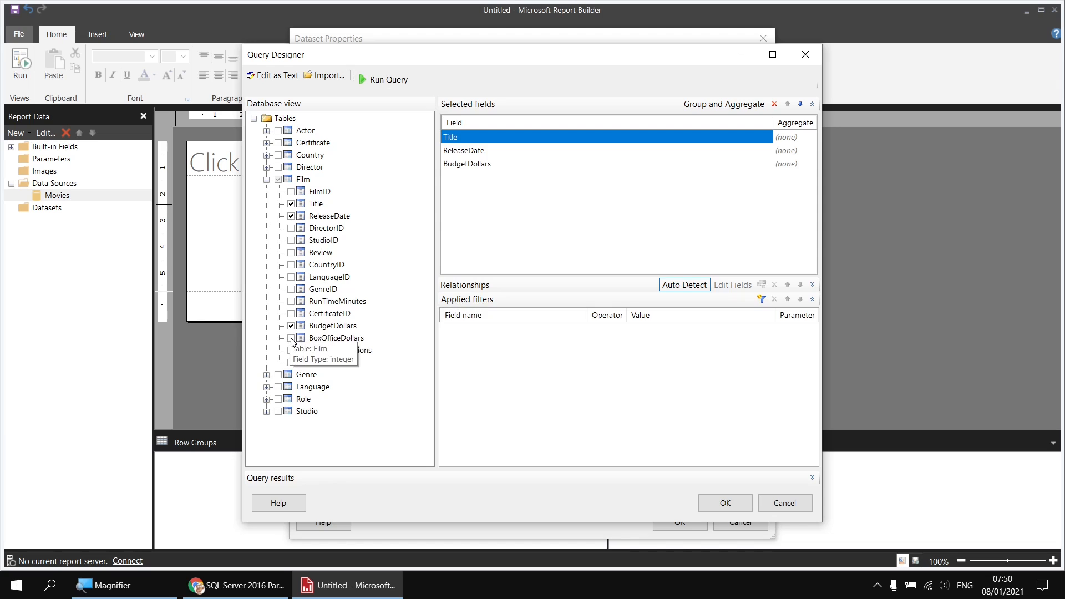
left_click(290, 338)
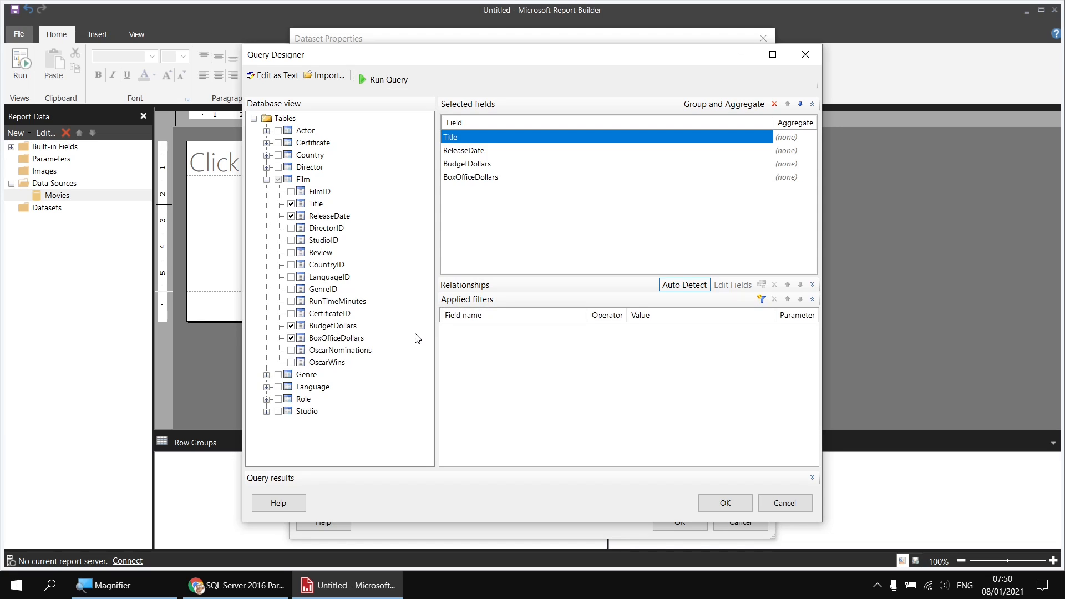
left_click(724, 502)
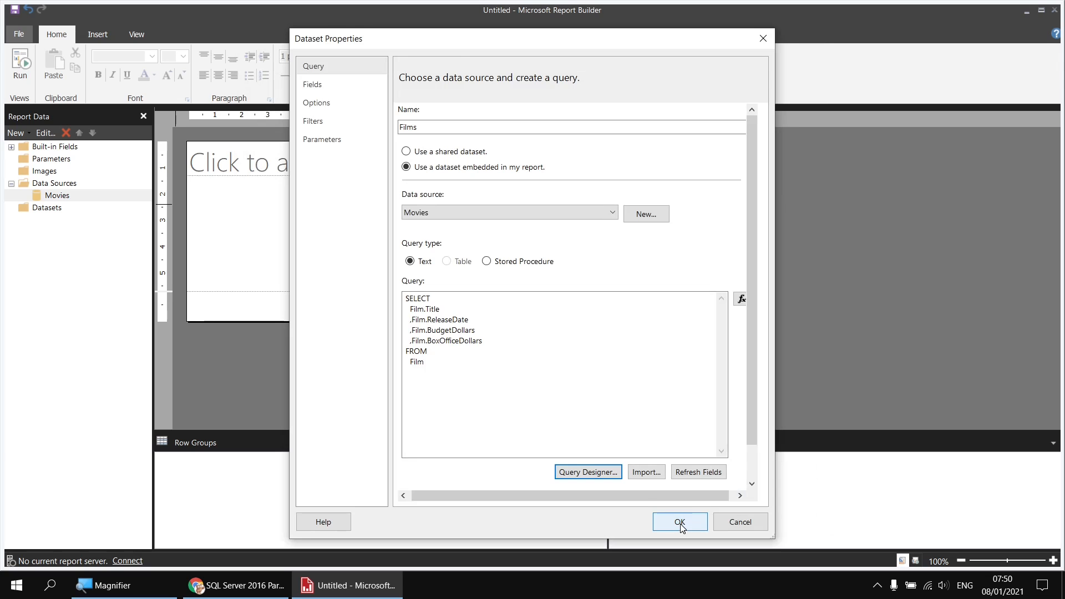
left_click(680, 523)
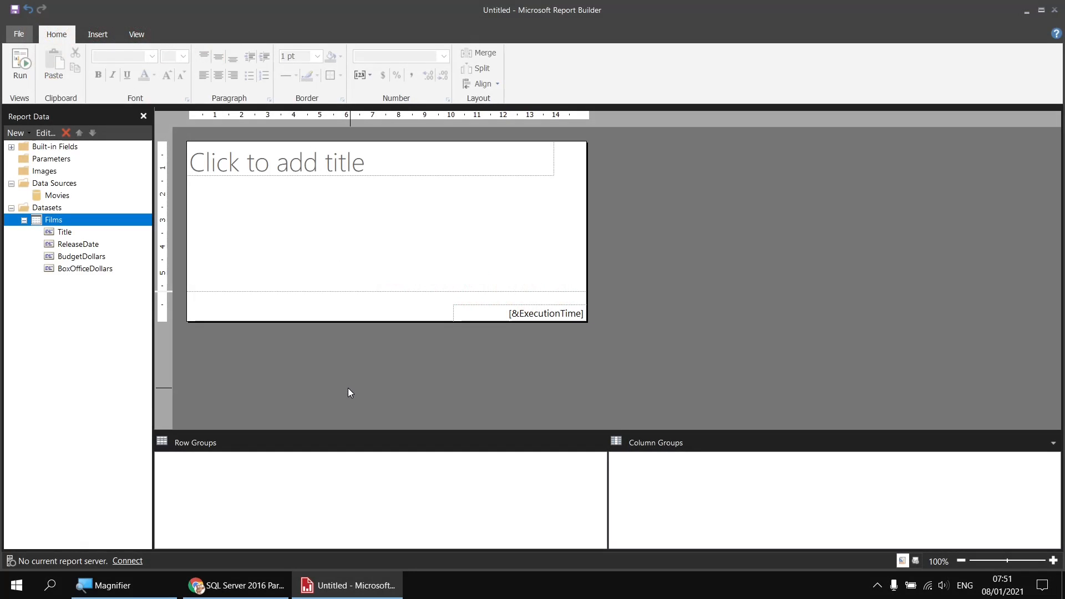
Delete the title placeholder and remove the page footer from the report.
left_click_drag(334, 201, 284, 162)
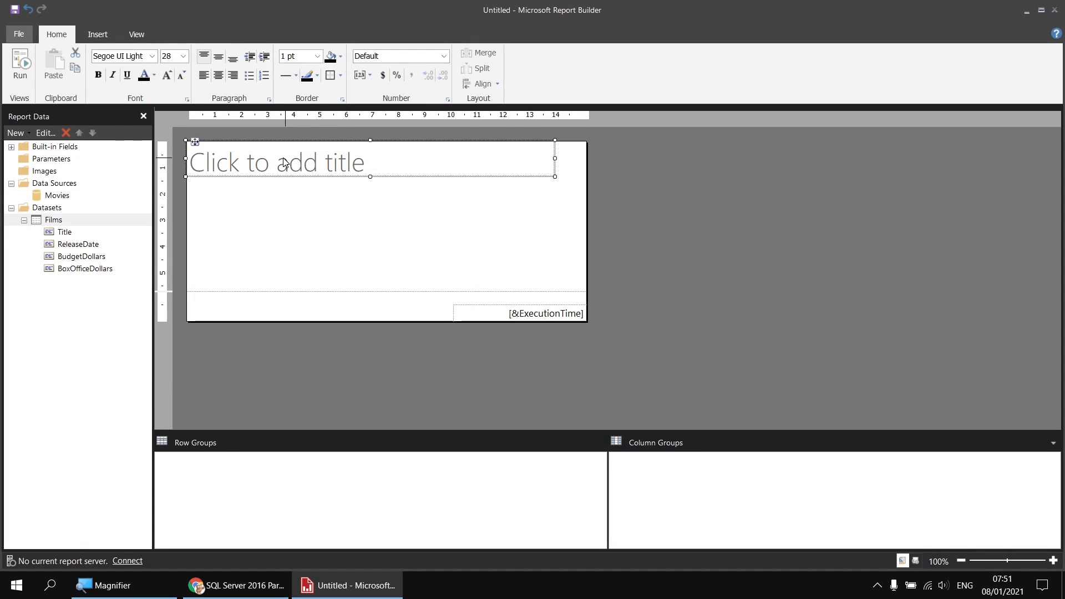
key("Delete")
right_click(272, 304)
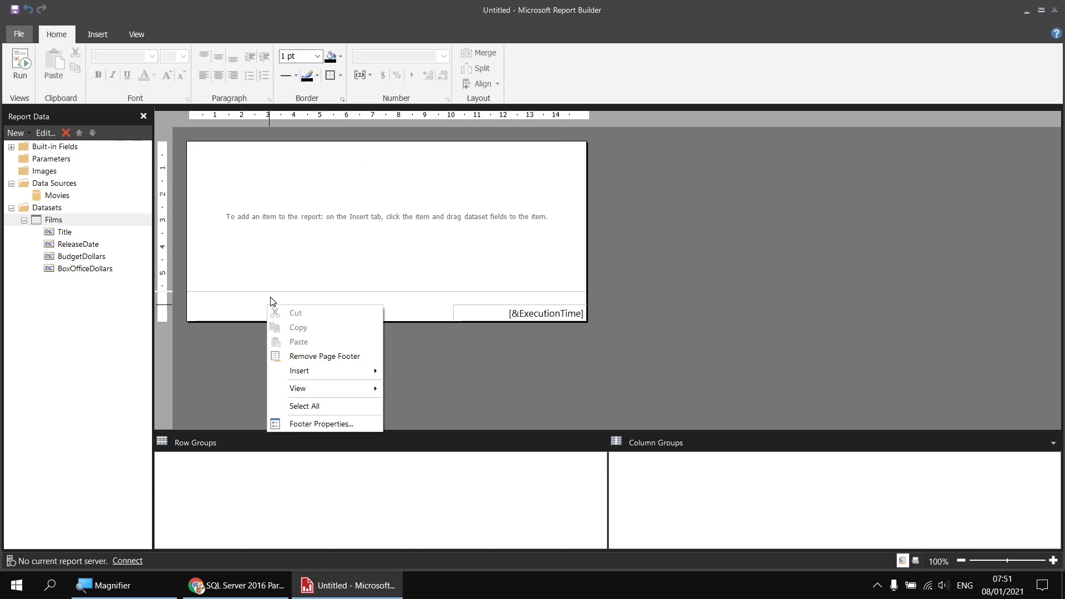
left_click(325, 359)
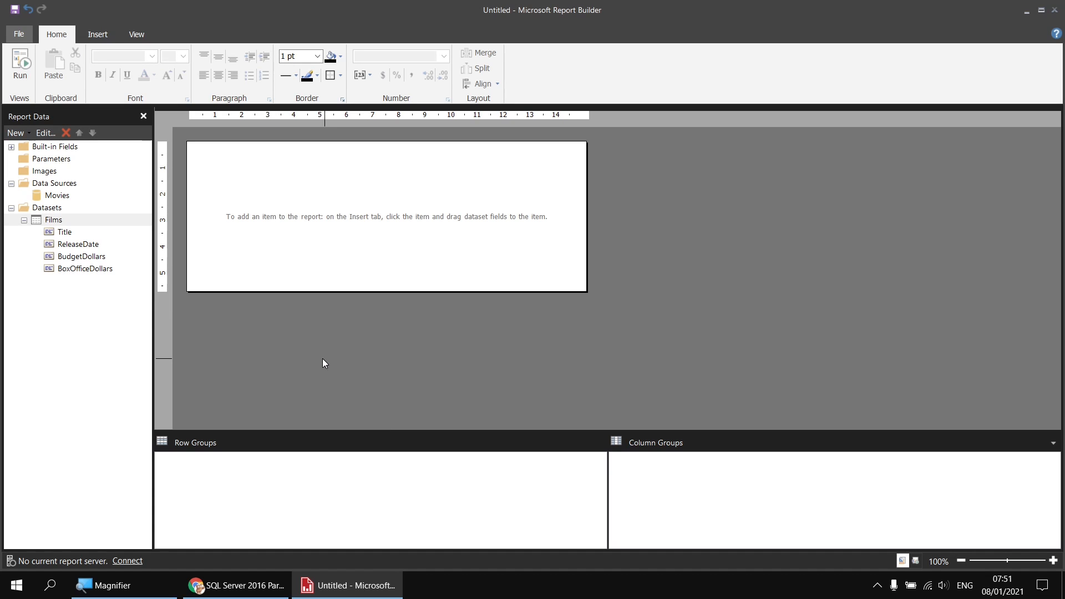
Insert a table at the upper-left corner of the report body.
right_click(190, 144)
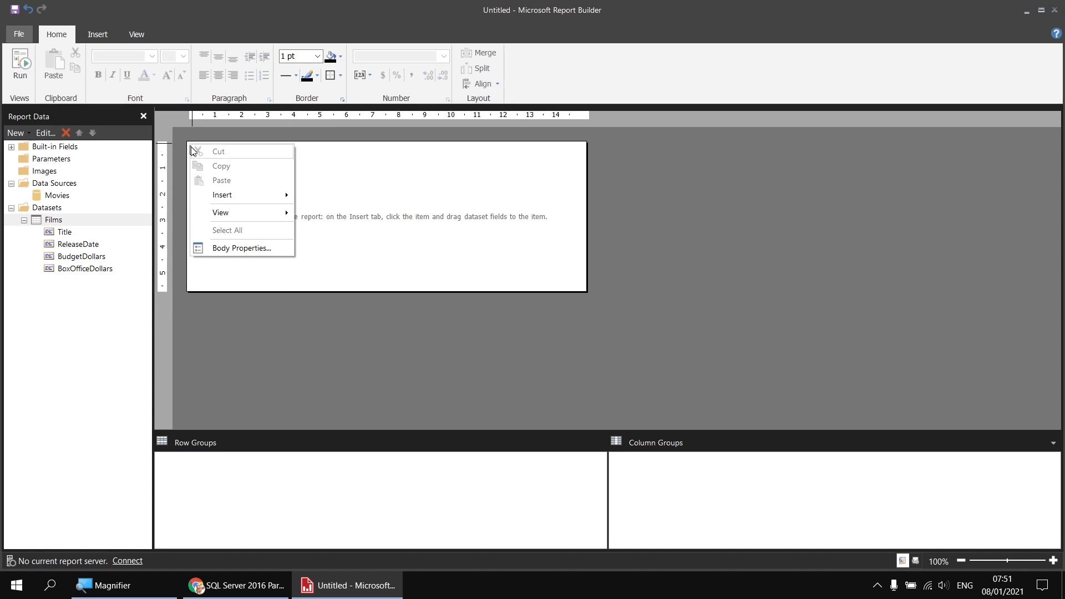
mouse_move(256, 195)
left_click(325, 225)
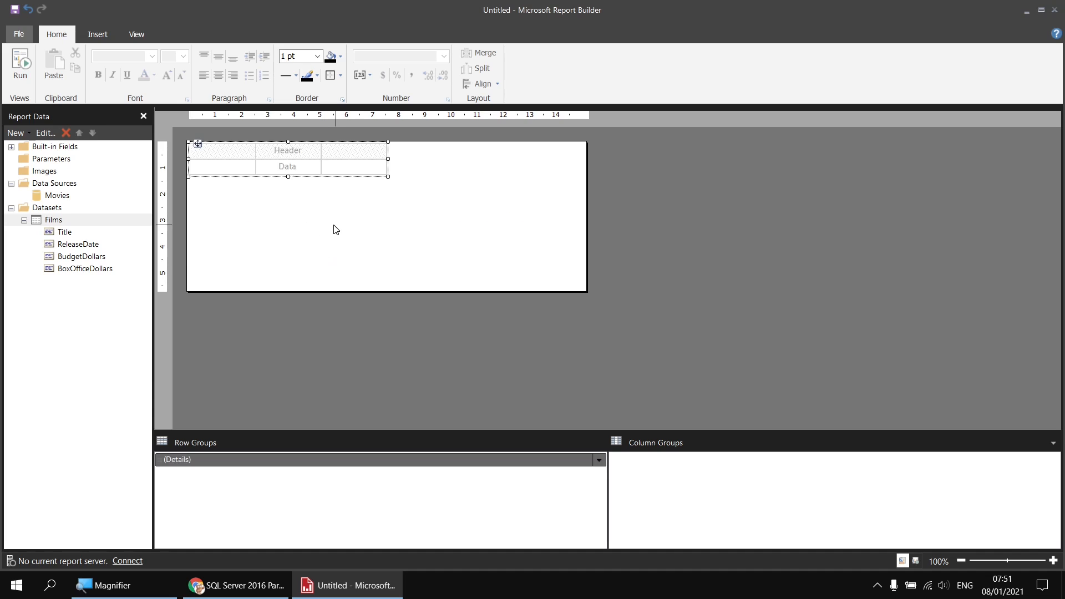
Fill the table's data row with the Title, ReleaseDate and BudgetDollars fields, and add BoxOfficeDollars as a fourth column.
left_click(250, 164)
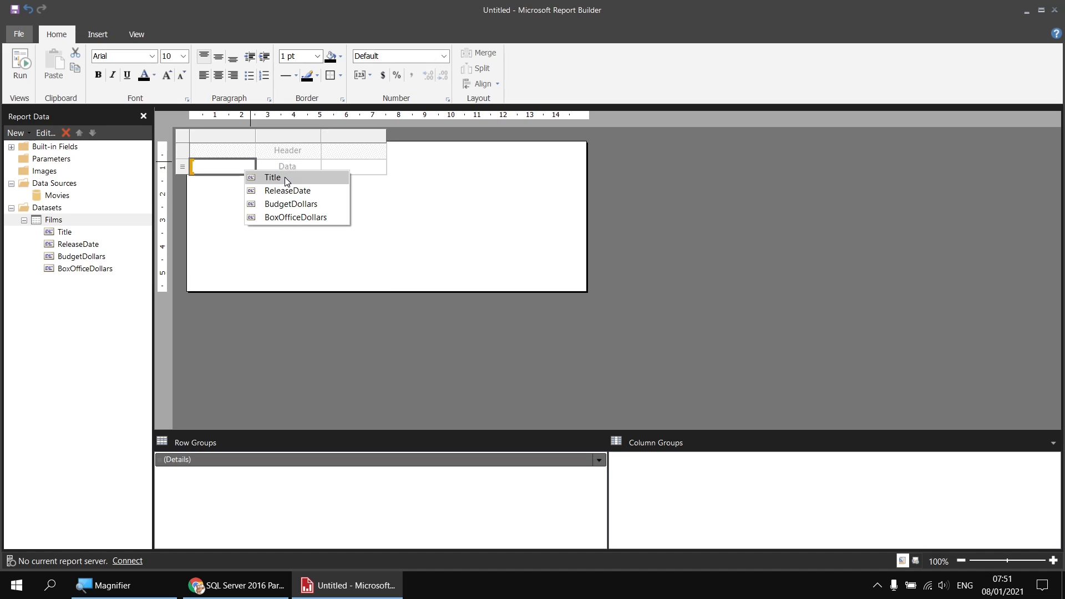
left_click(284, 177)
left_click(316, 166)
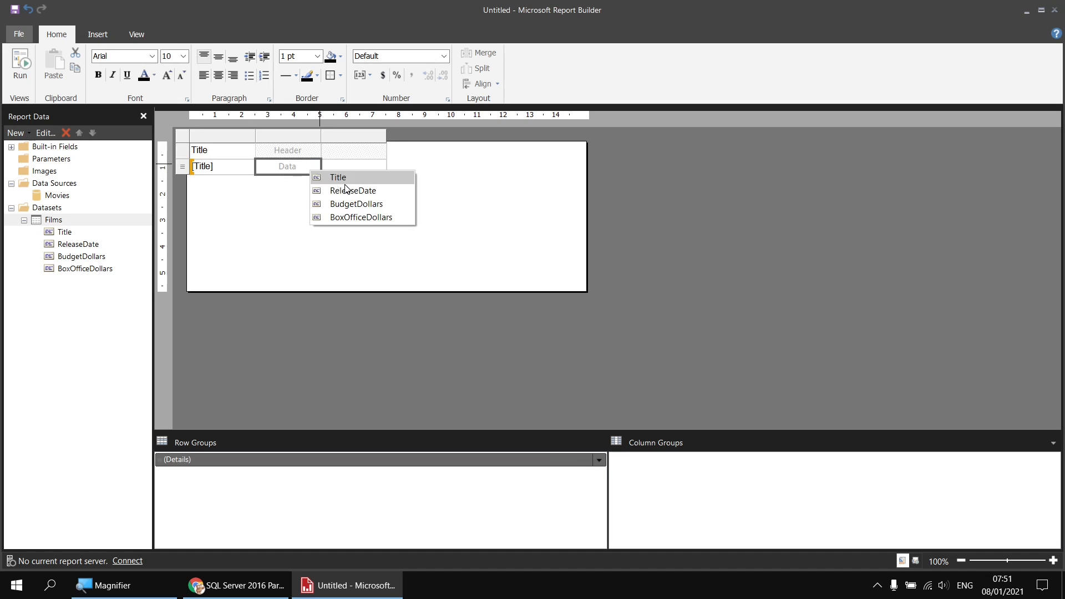
left_click(349, 192)
left_click(382, 166)
left_click(411, 206)
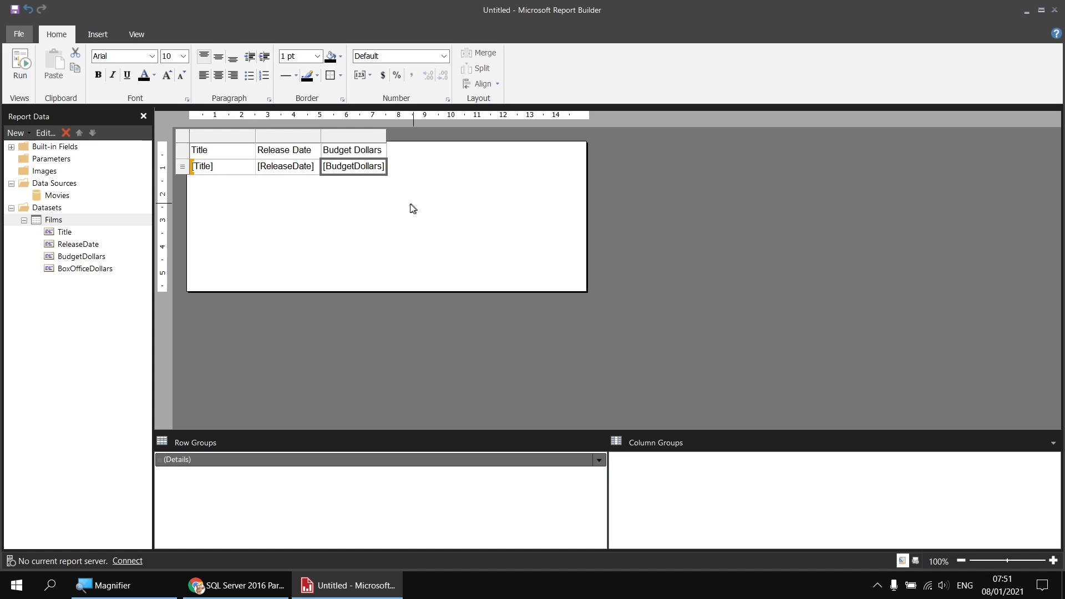
left_click_drag(75, 270, 378, 164)
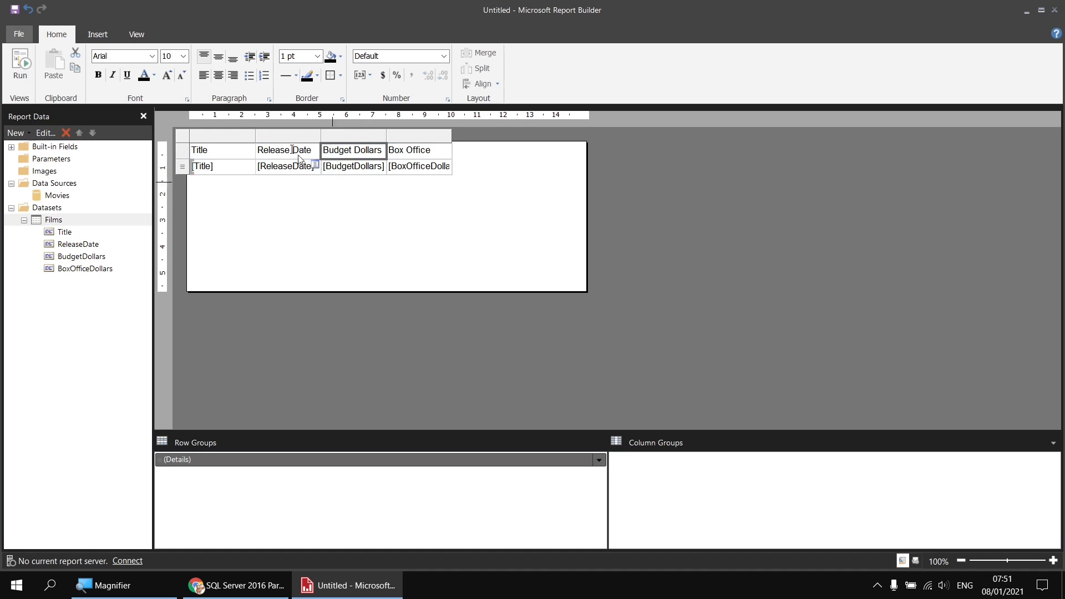
Widen the table's Title column to about 10 cm, preview the report and return to the design view.
left_click_drag(254, 137, 450, 137)
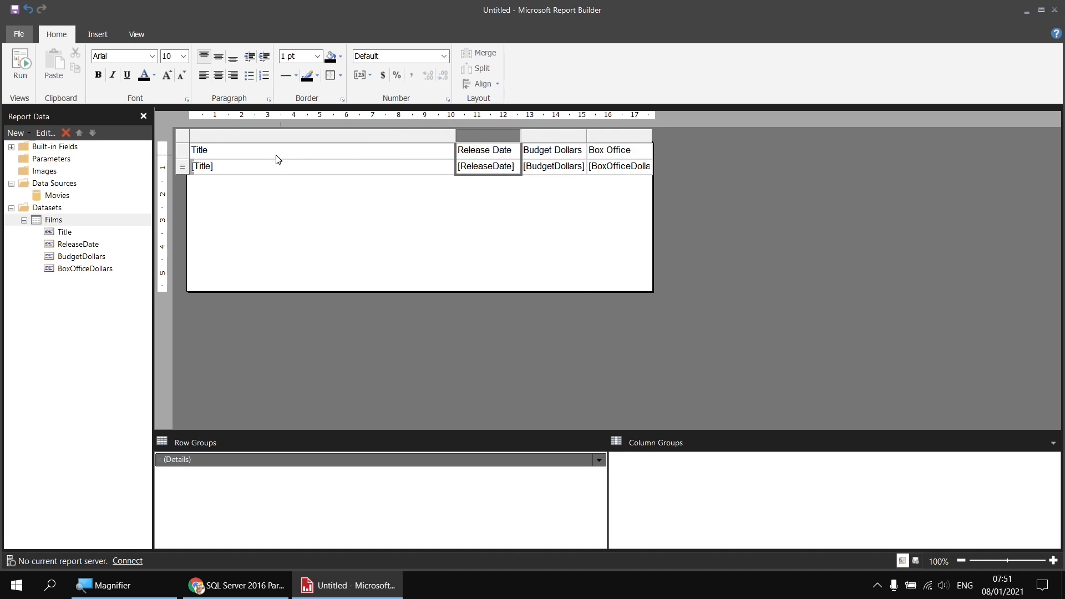
left_click(20, 66)
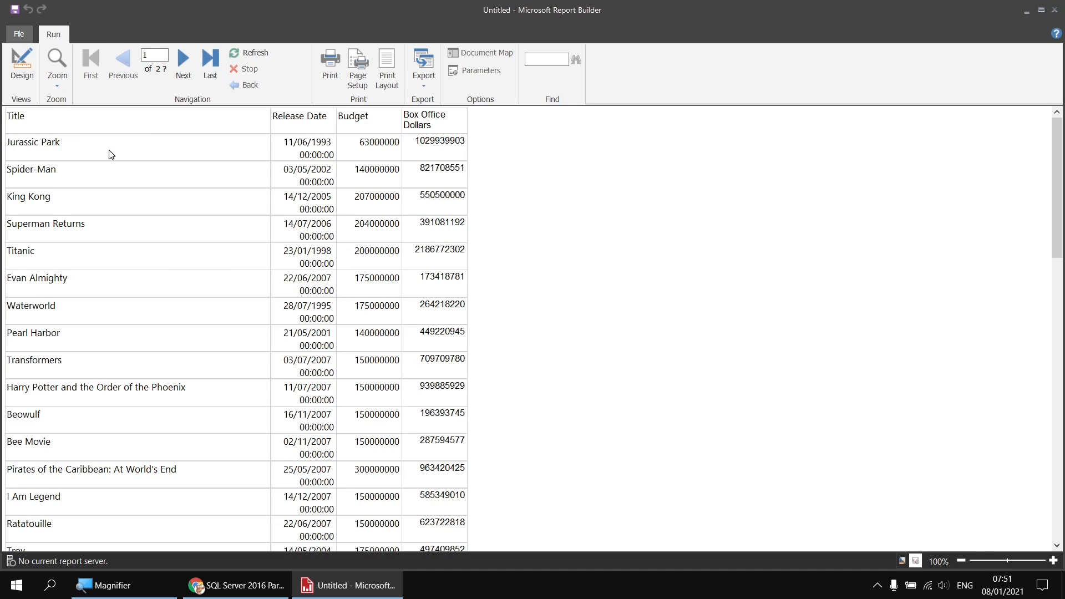
left_click(22, 66)
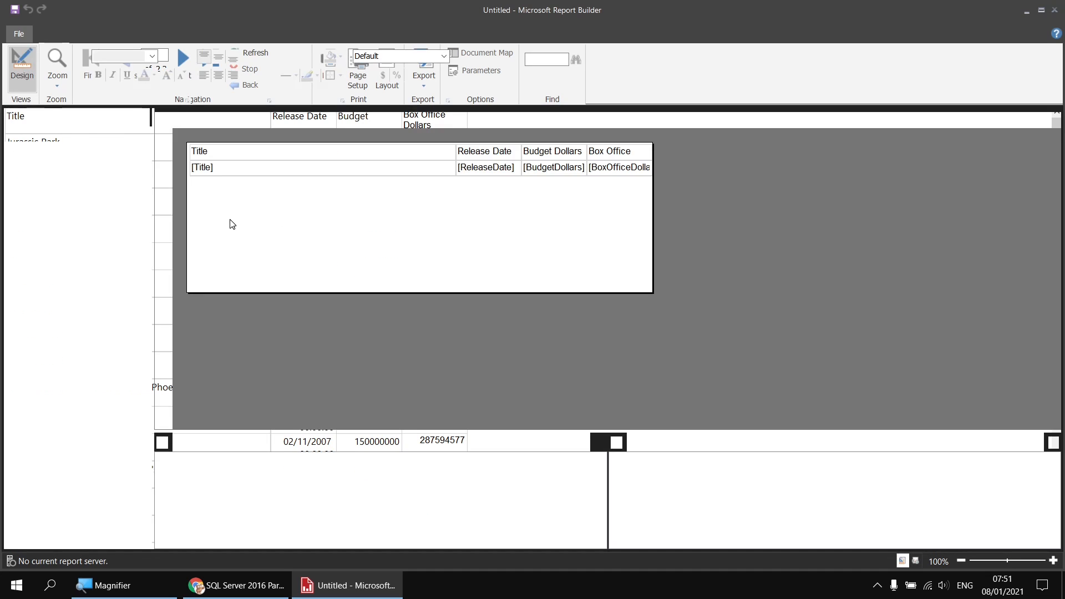
Try the Arial Black font on all the table's cells, and set it back to Arial.
left_click_drag(297, 167, 581, 165)
left_click(151, 56)
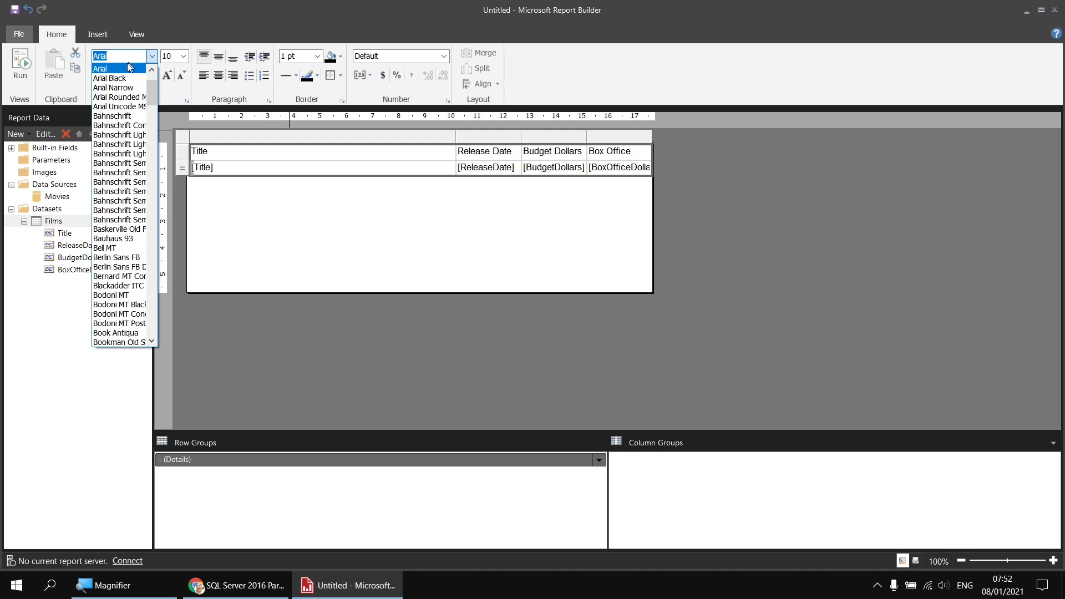
left_click(123, 82)
left_click(152, 56)
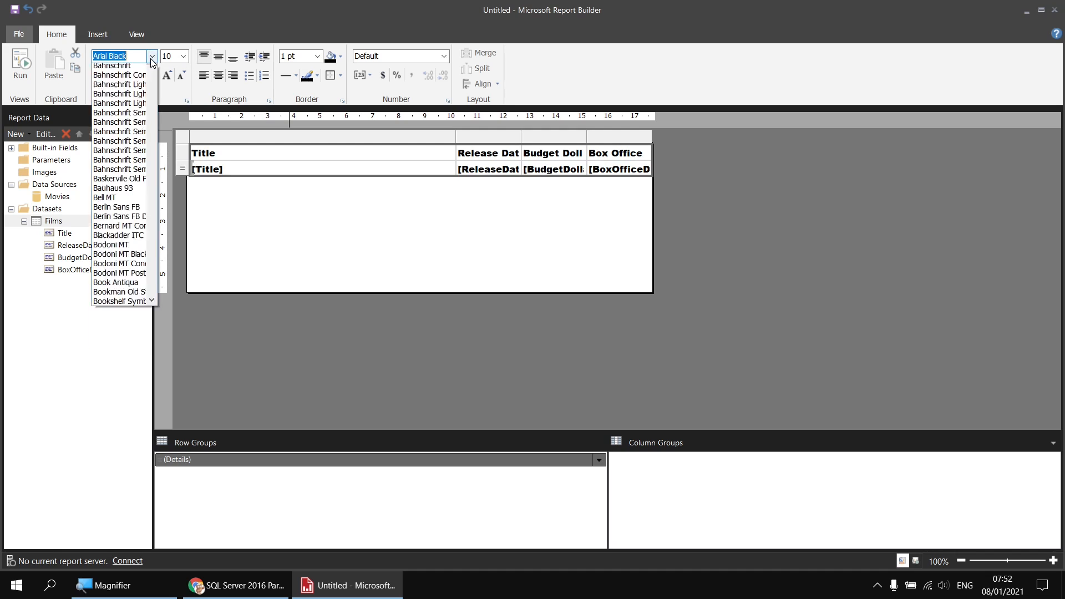
scroll(114, 93, "up", 1)
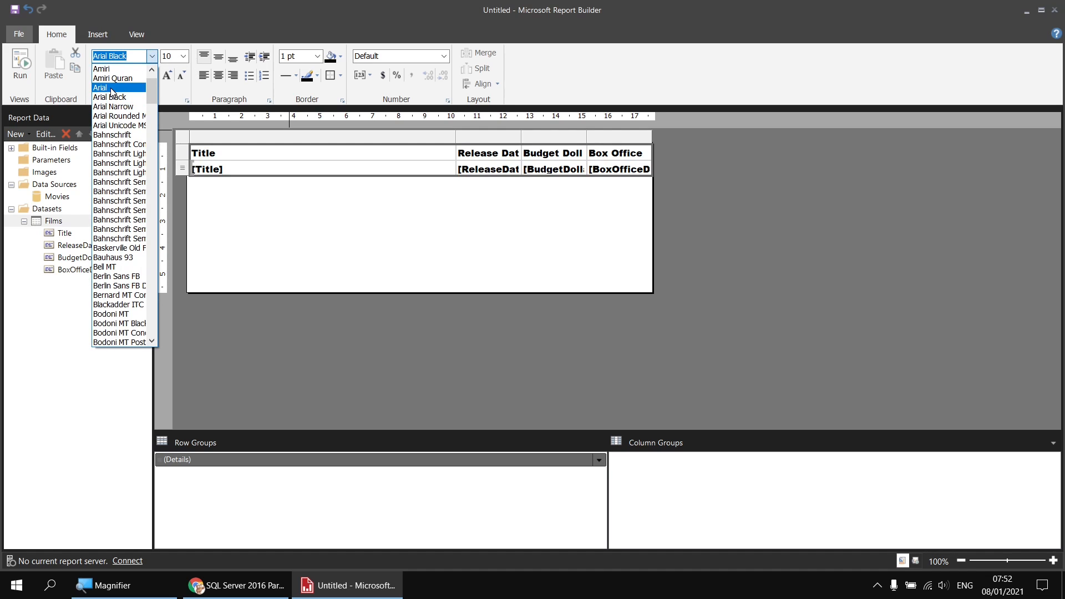
left_click(113, 88)
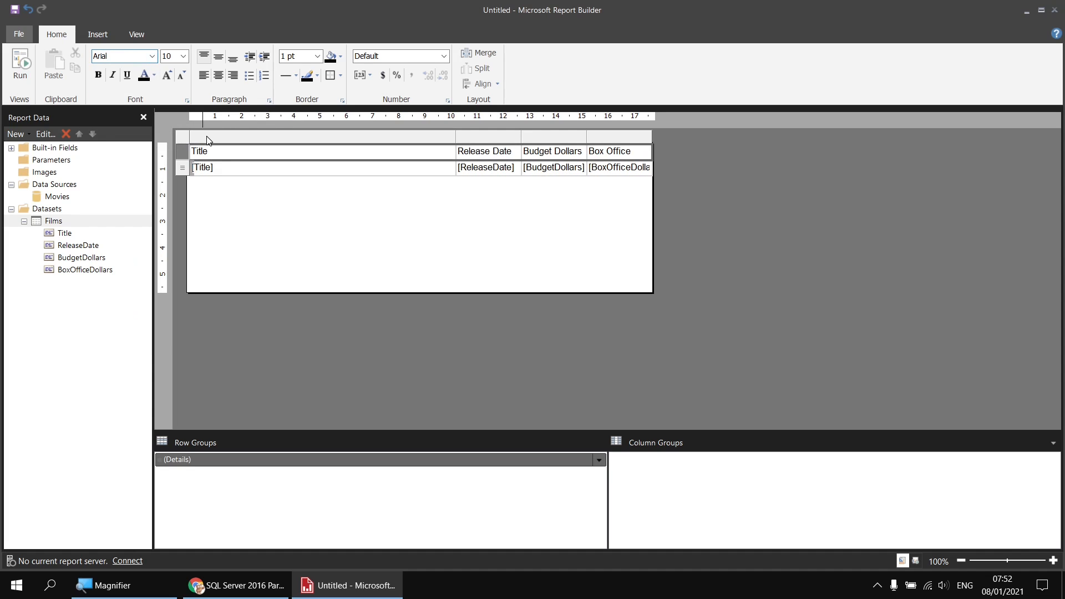
Give the table's header row a light blue-grey fill and bold text, and preview the report.
left_click(340, 56)
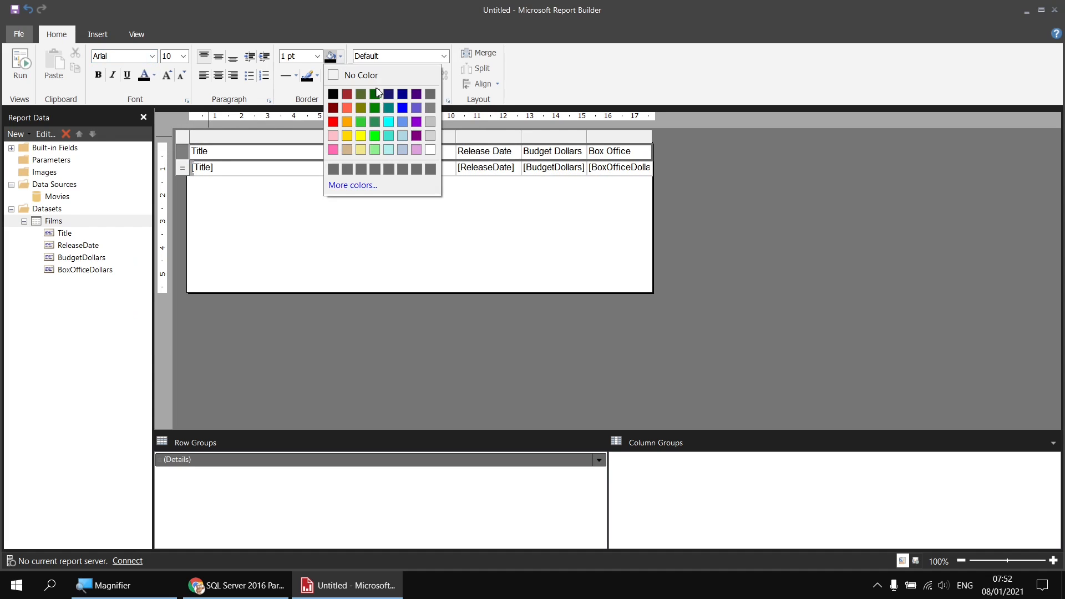
left_click(403, 149)
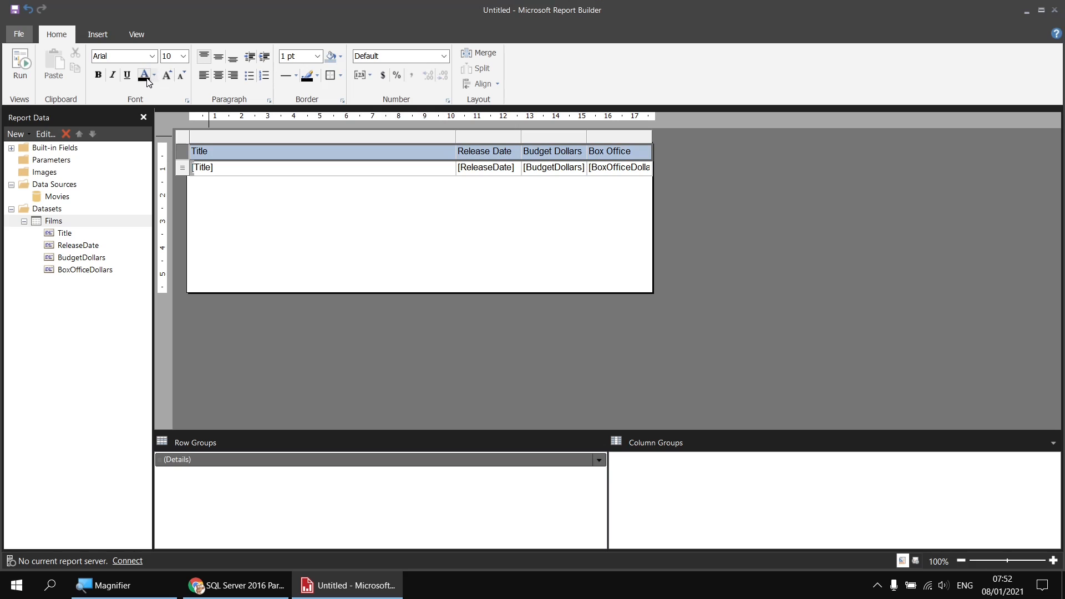
left_click(101, 81)
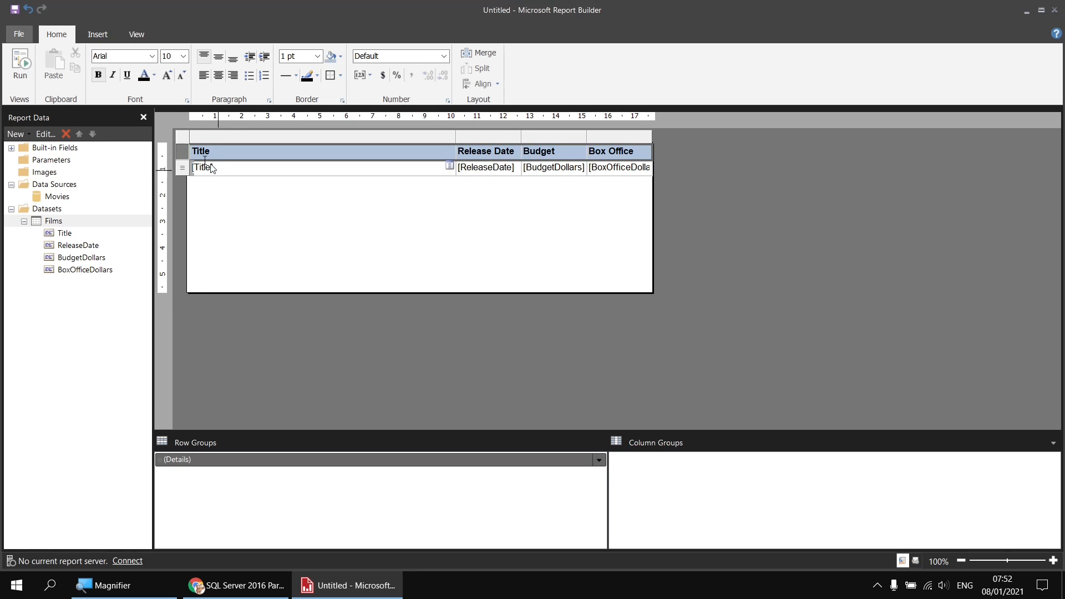
key("F5")
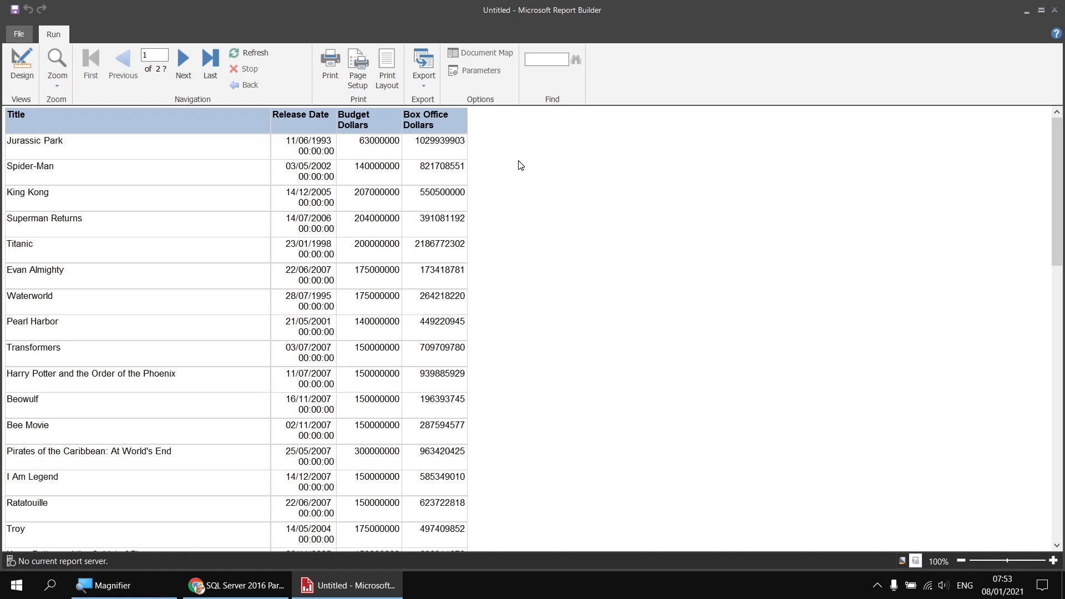
left_click(22, 63)
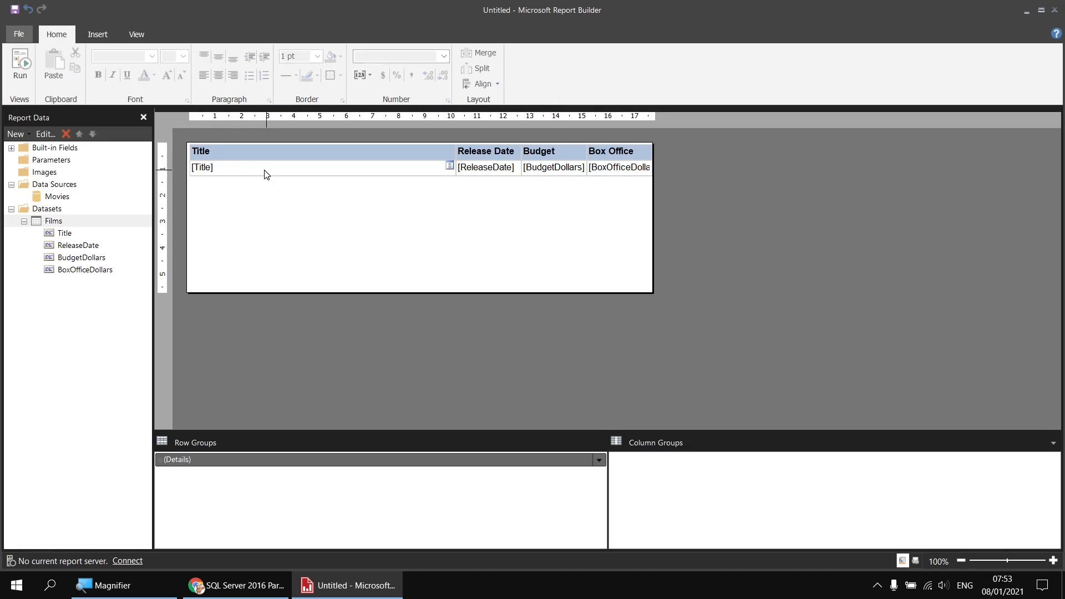
Format the table's ReleaseDate cell as Date and preview the report.
left_click(481, 172)
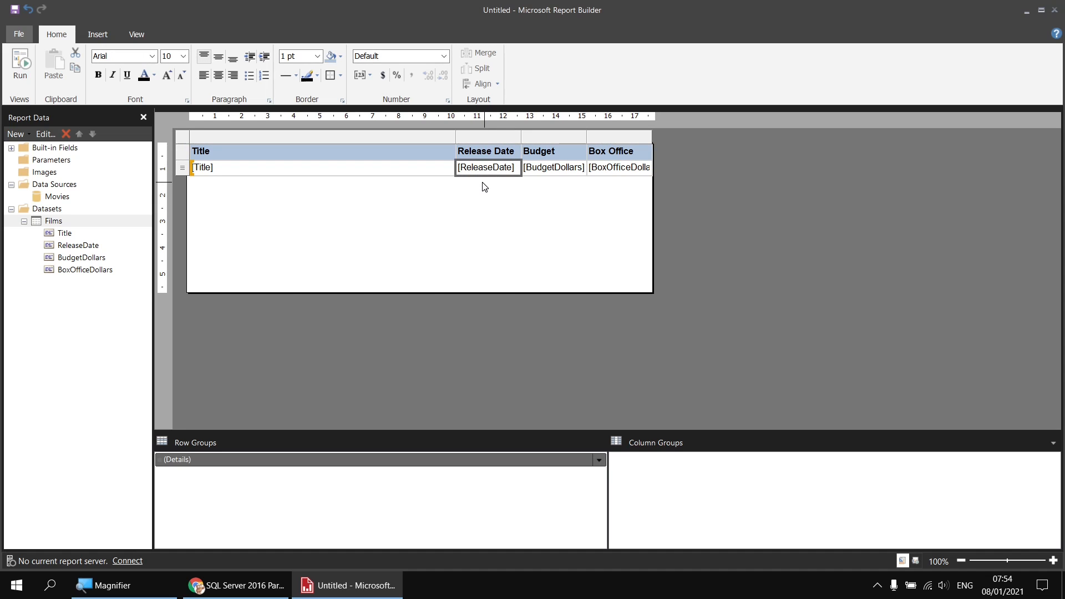
left_click(444, 57)
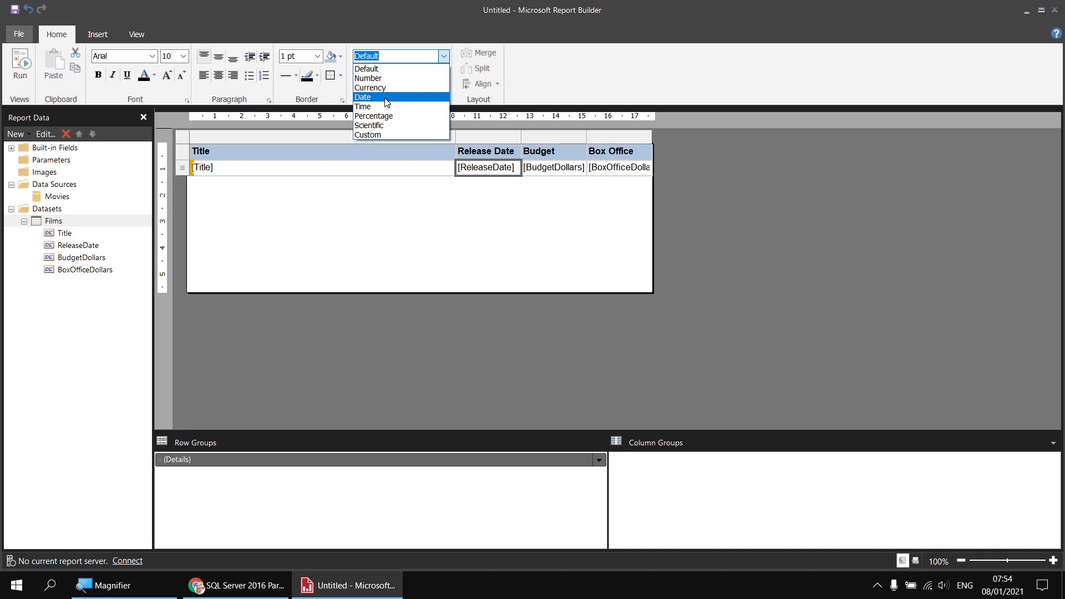
left_click(386, 102)
left_click(25, 74)
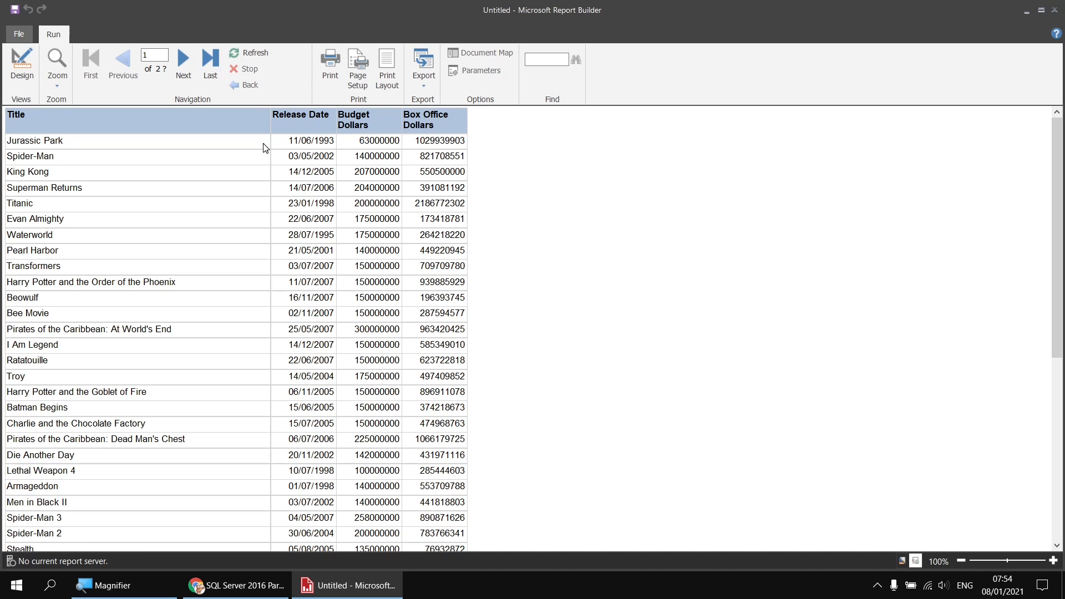
left_click(22, 65)
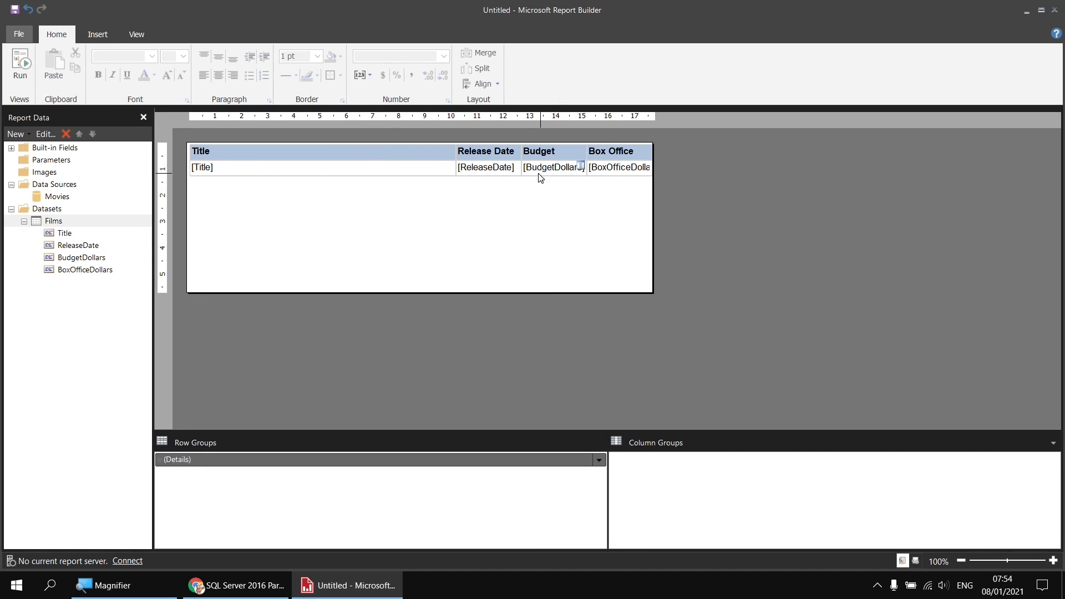
Format the table's BudgetDollars cell as Currency and preview the report.
left_click(541, 169)
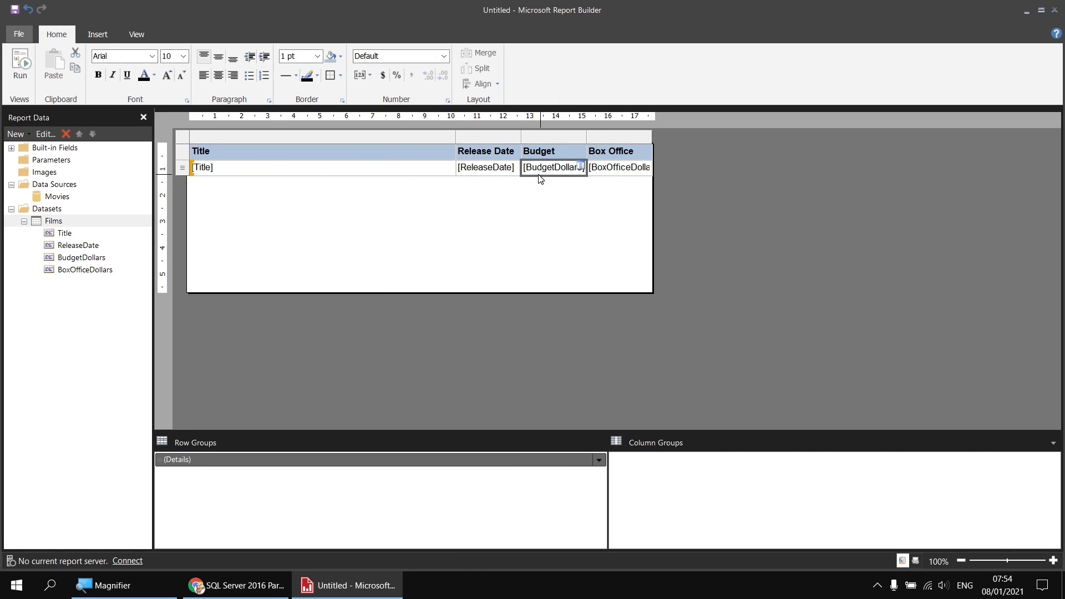
left_click(444, 56)
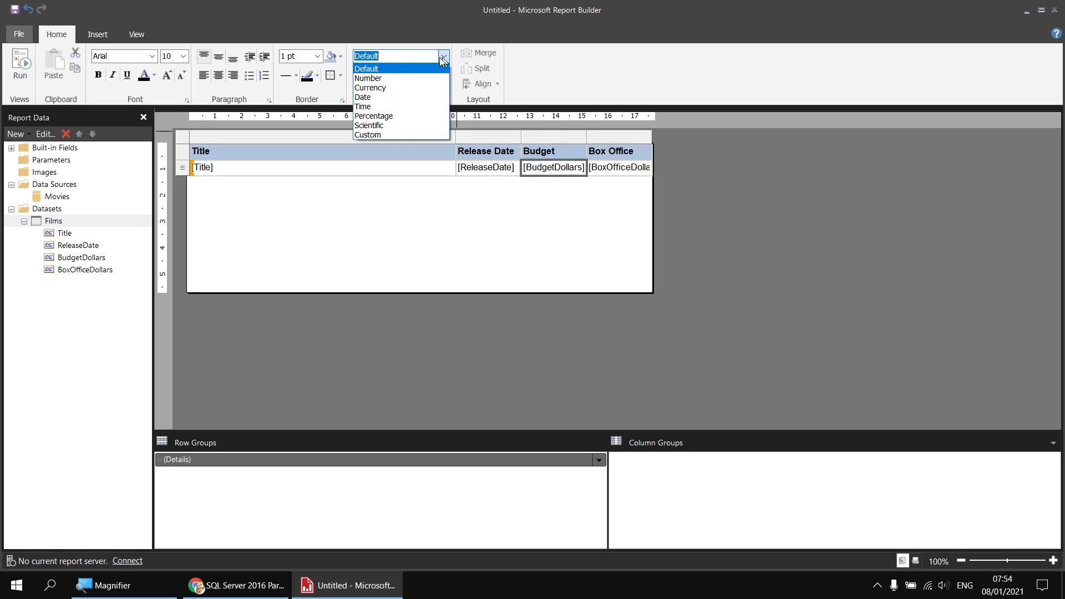
left_click(392, 88)
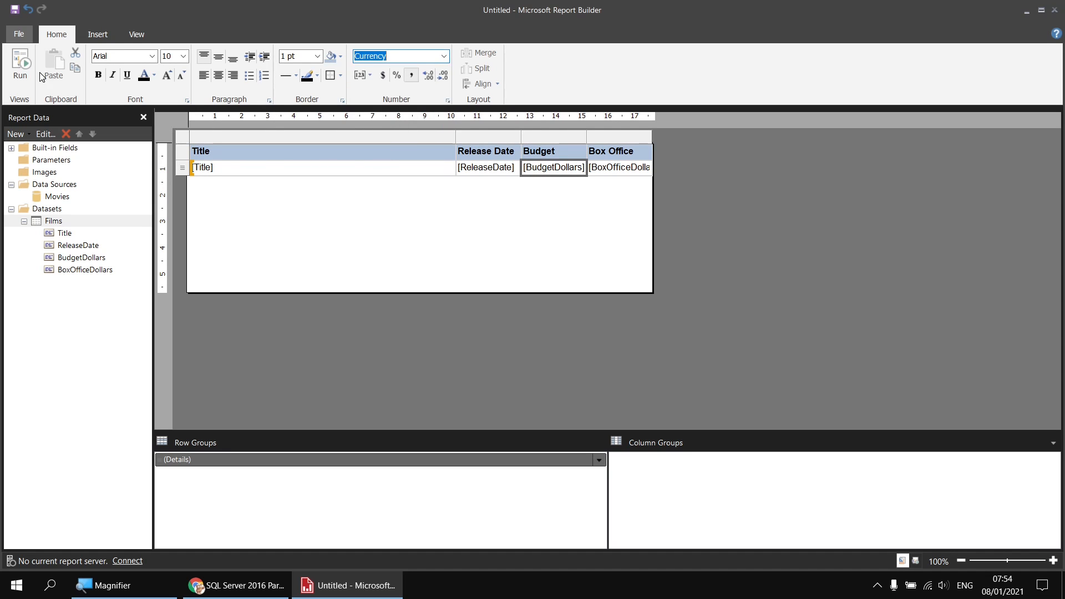
left_click(20, 63)
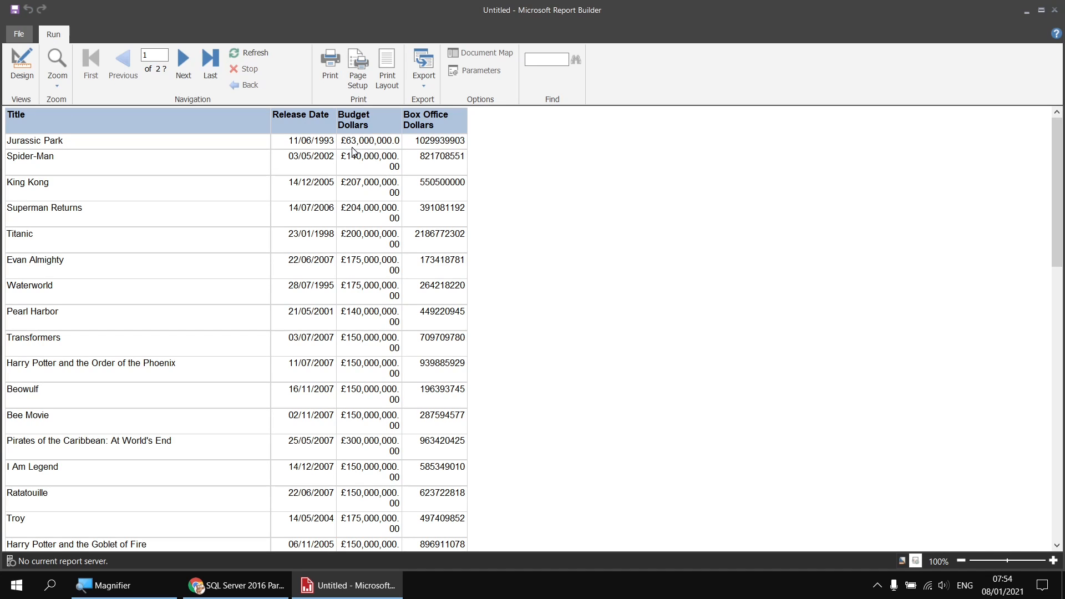
left_click(22, 64)
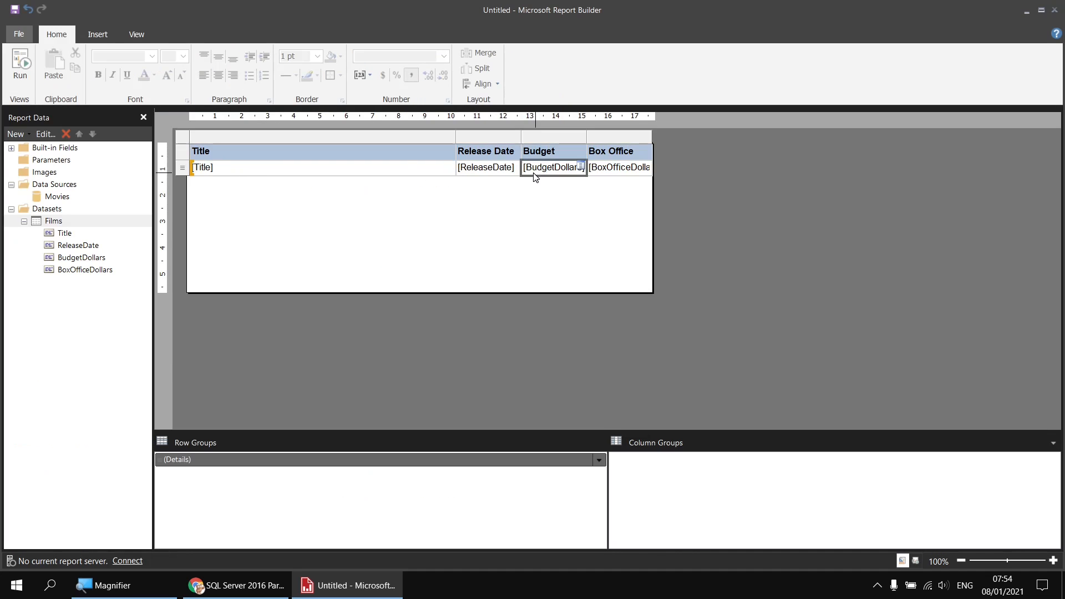
Set the BudgetDollars text box's currency format to 0 decimal places.
right_click(534, 175)
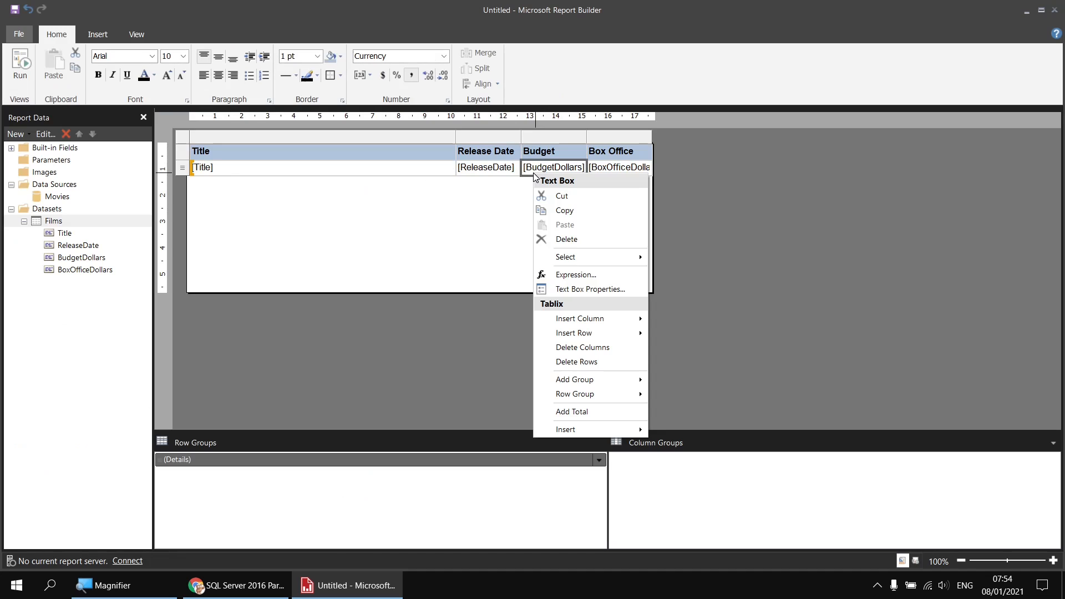
left_click(580, 290)
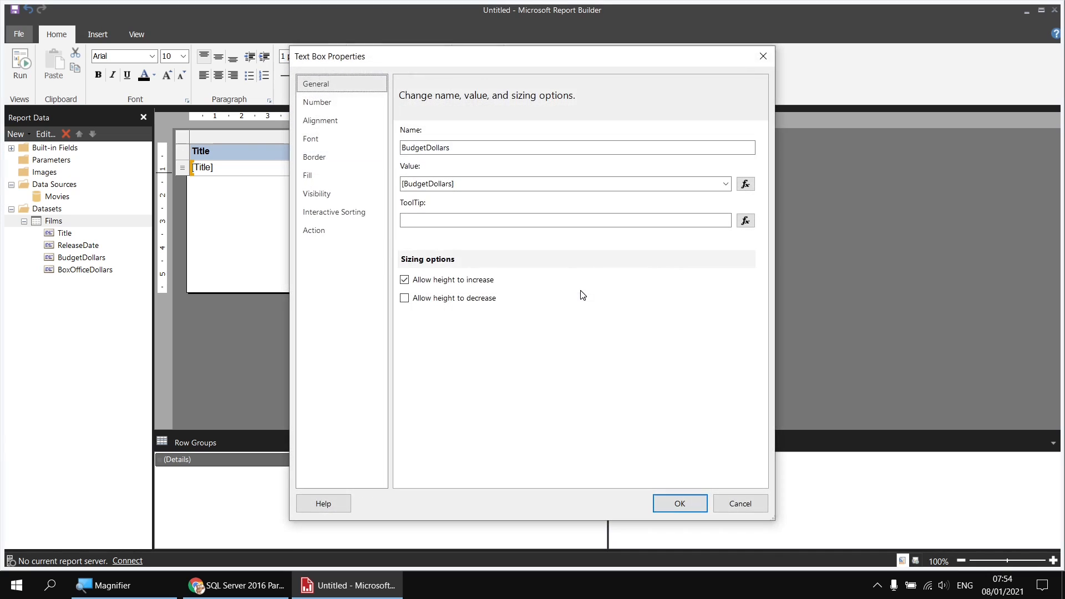
left_click(323, 104)
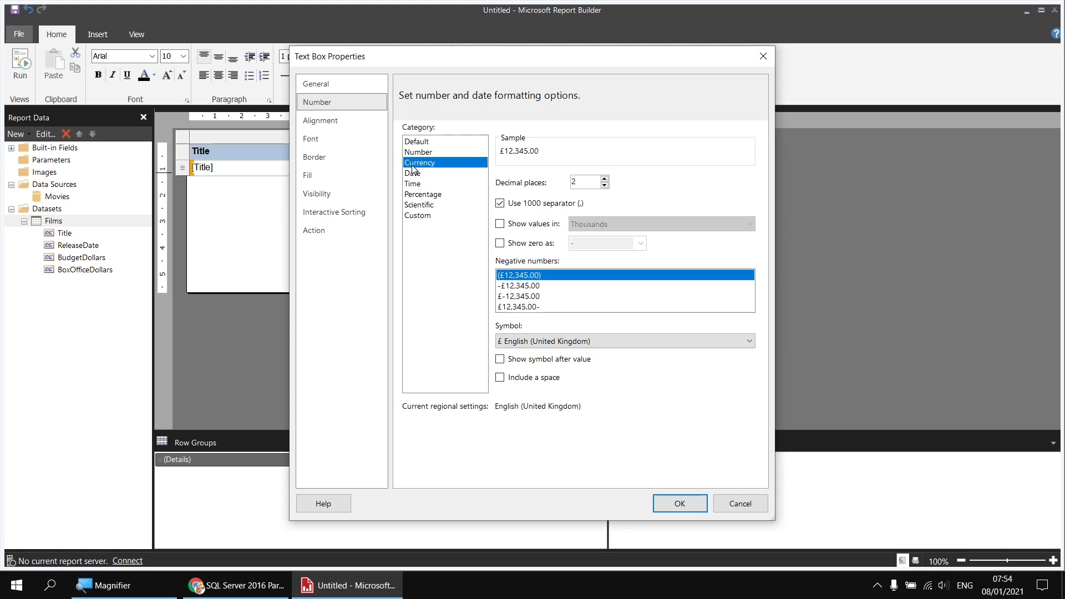
left_click(605, 185)
left_click(605, 185)
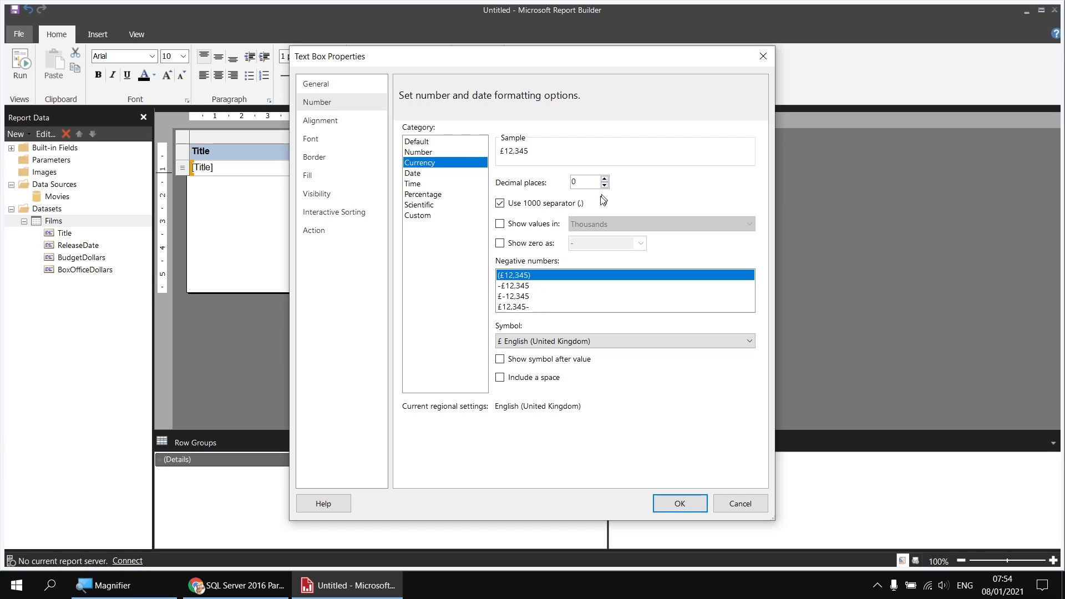
Set the BudgetDollars currency symbol to $ English (United States), apply the format and preview the report.
left_click(551, 345)
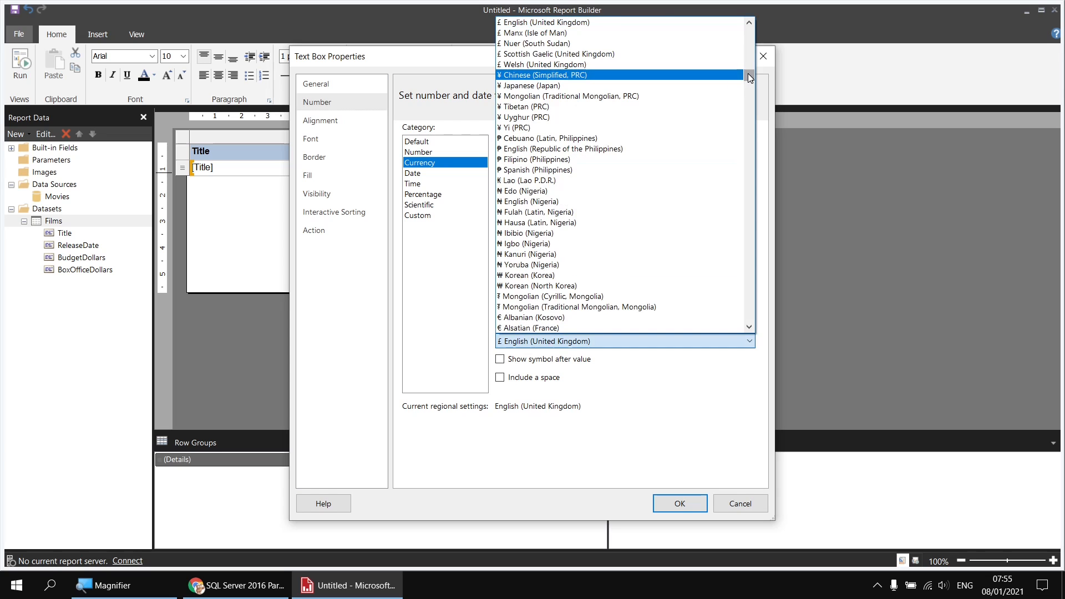
left_click_drag(747, 77, 744, 59)
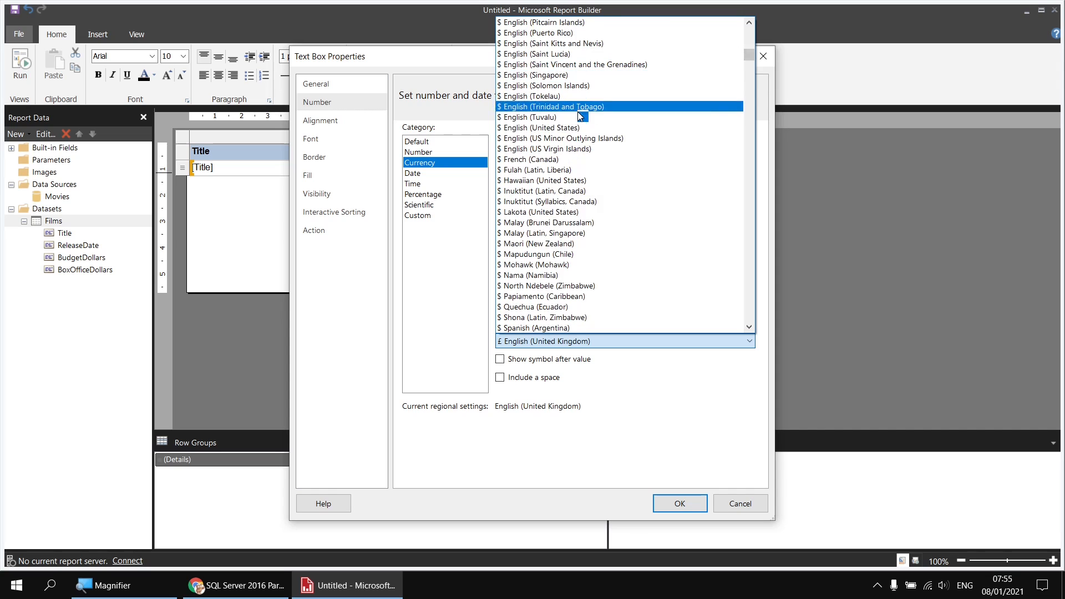
left_click(568, 126)
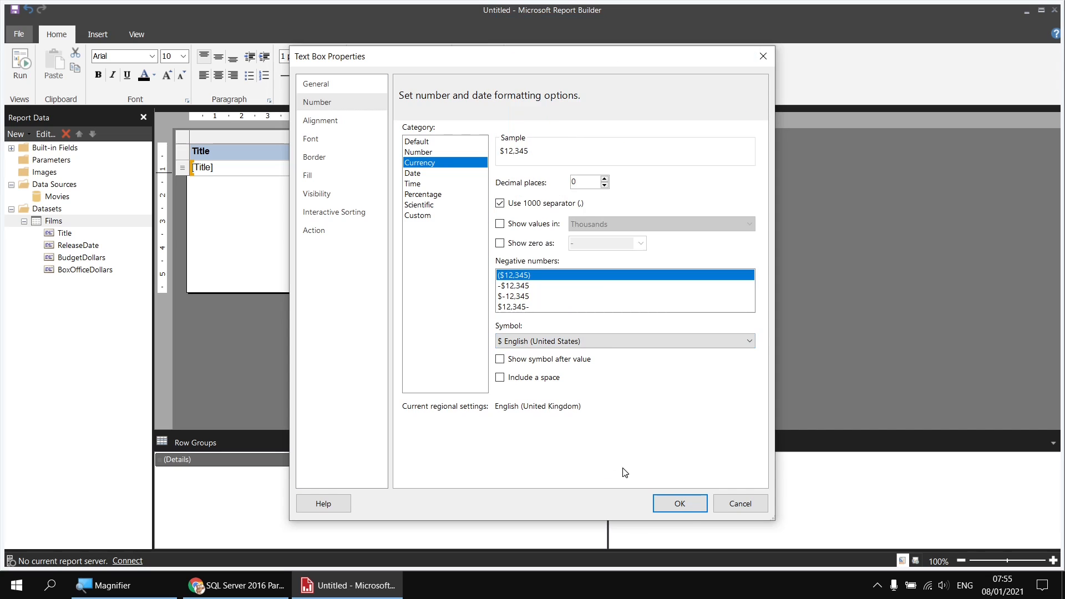
left_click(681, 503)
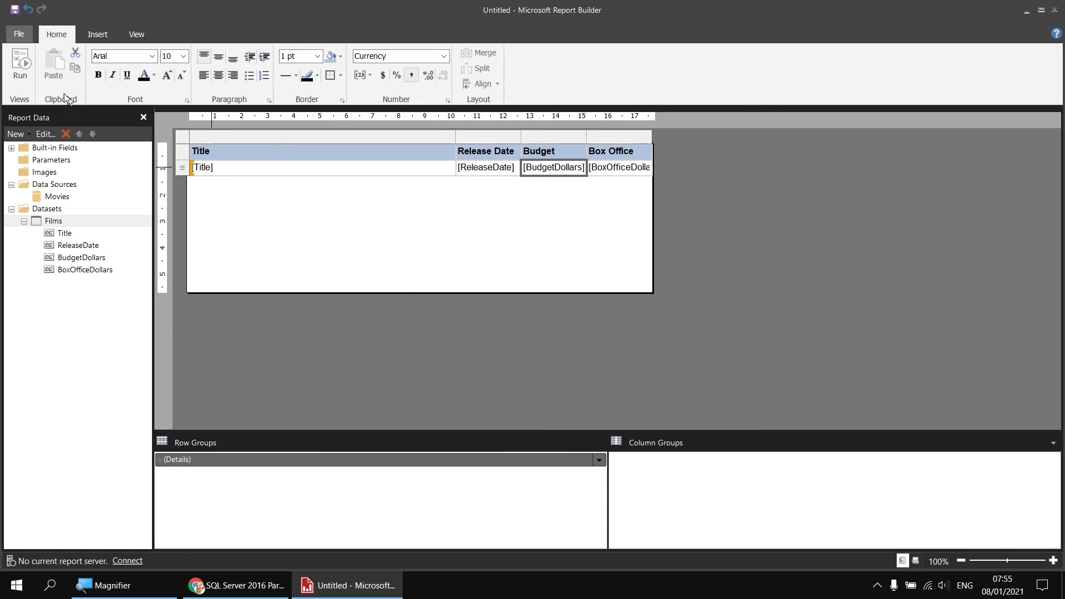
left_click(20, 63)
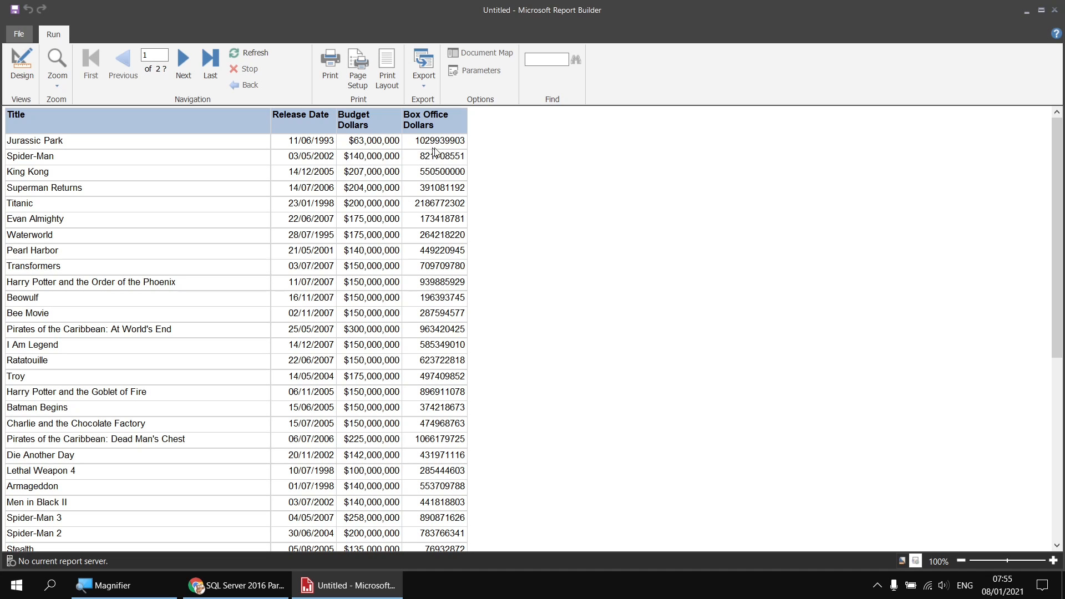
left_click(25, 65)
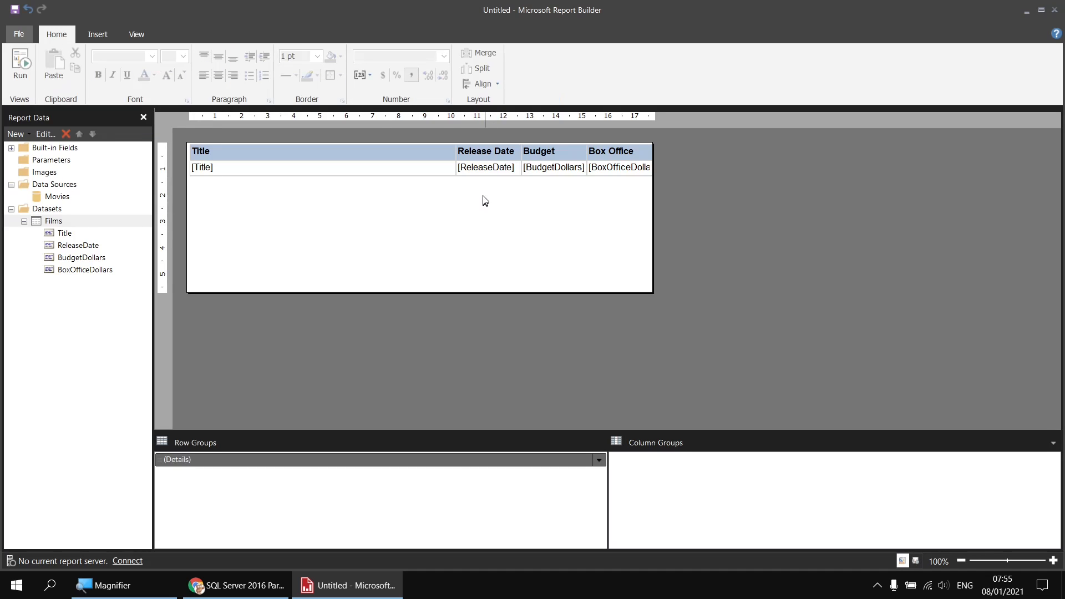
Set the BoxOfficeDollars placeholder's number format to Currency with 0 decimal places and a 1000 separator.
left_click(481, 176)
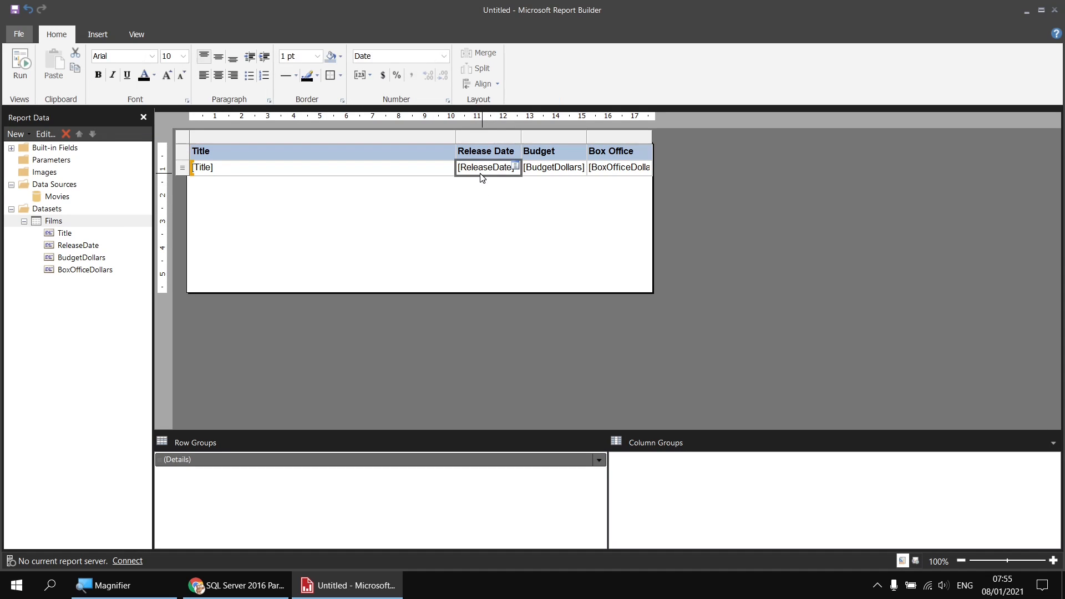
left_click(538, 175)
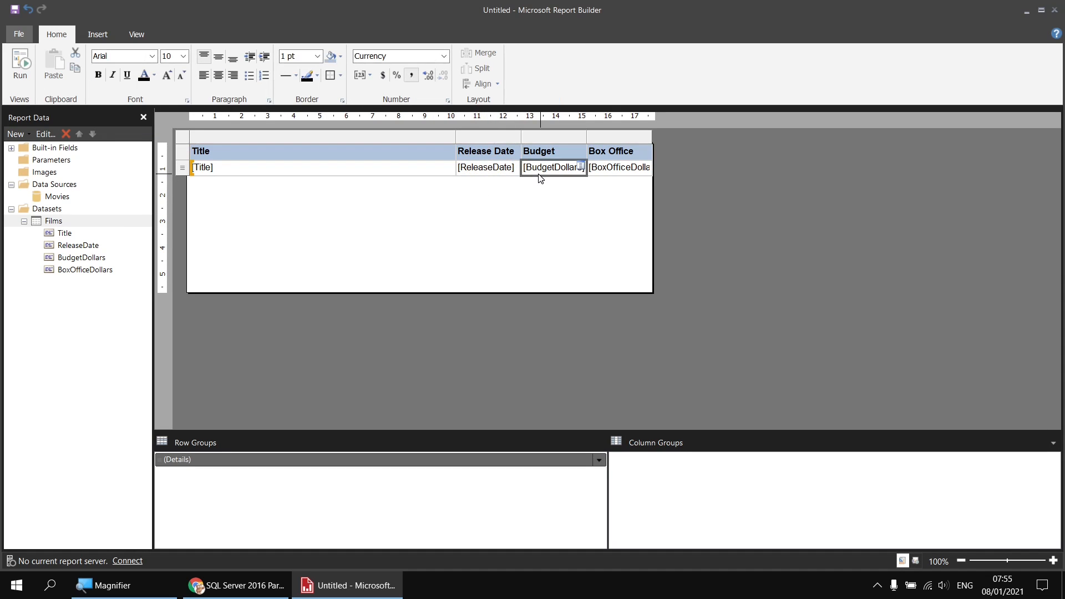
double_click(616, 167)
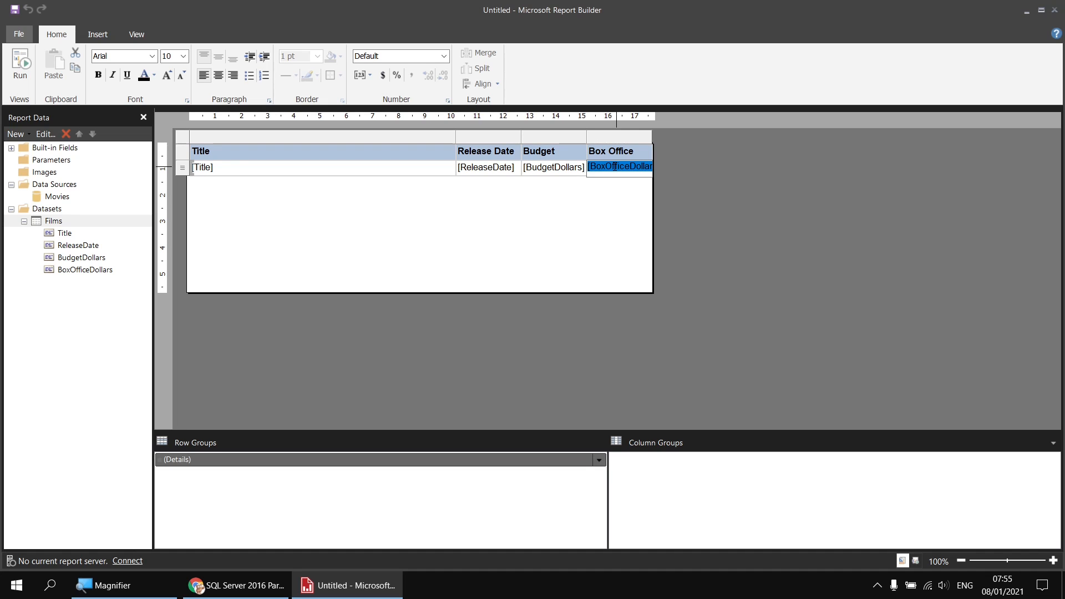
right_click(614, 166)
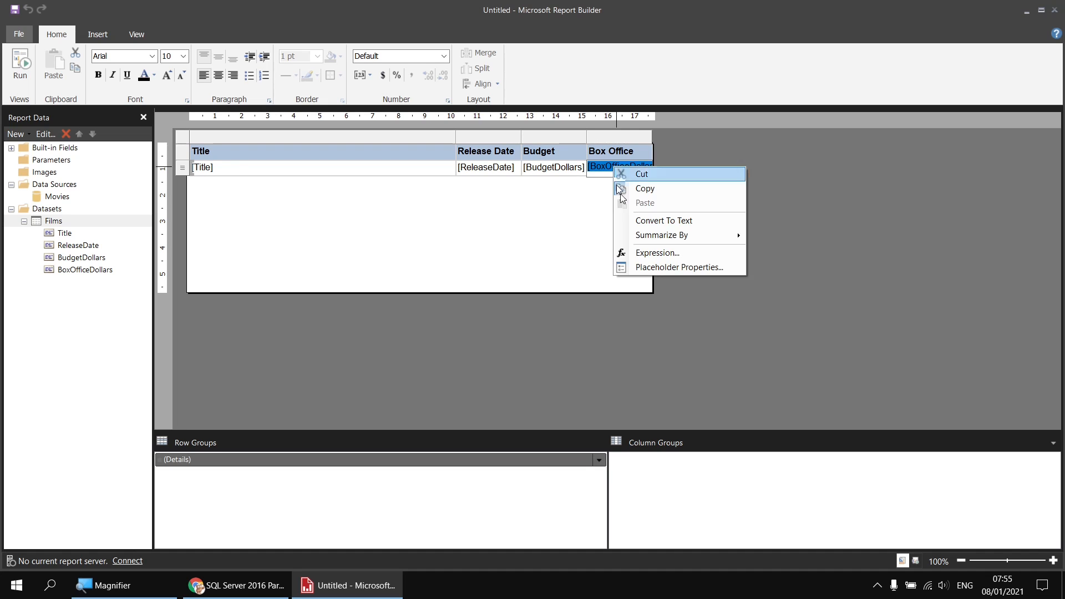
left_click(633, 270)
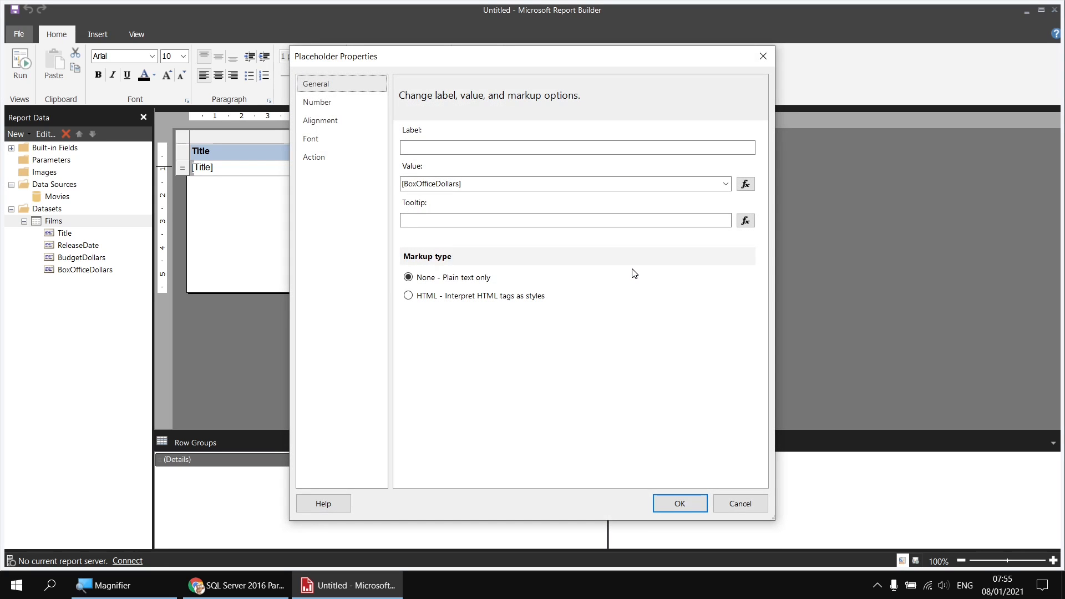
left_click(318, 104)
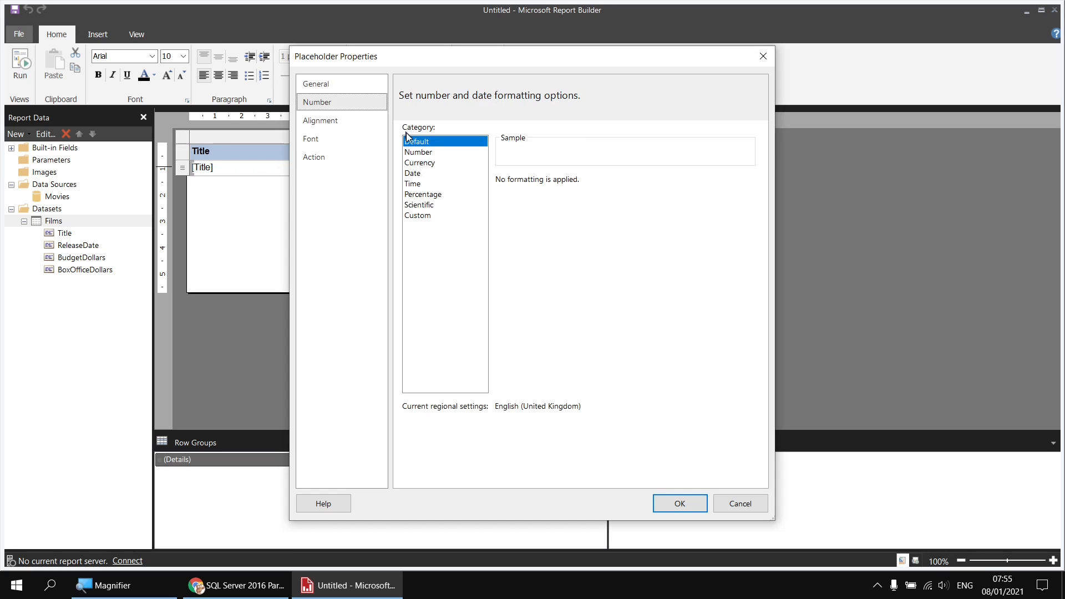
left_click(428, 164)
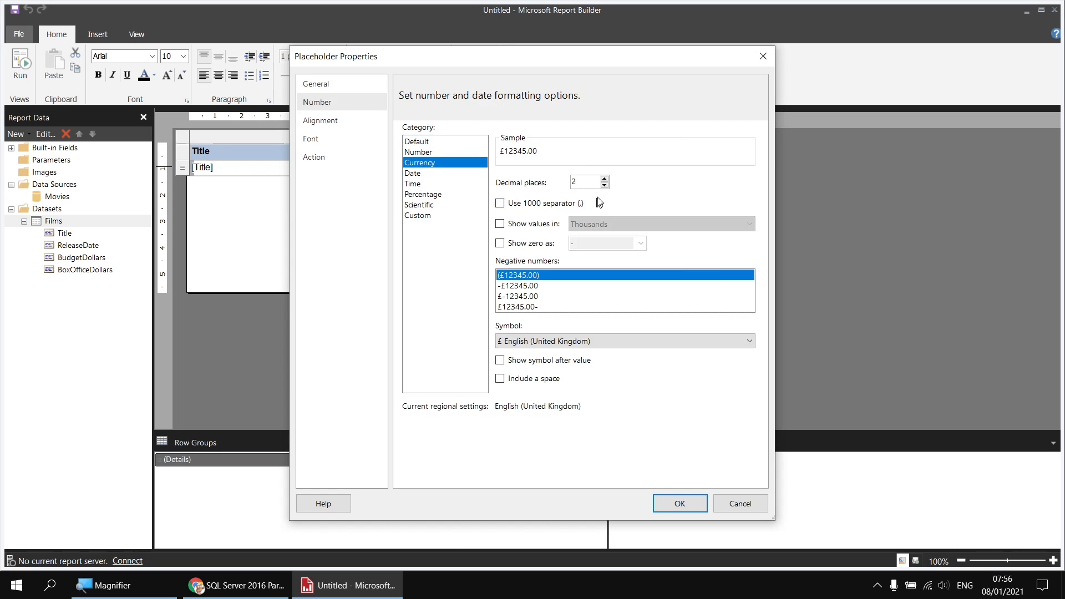
left_click(604, 185)
left_click(604, 185)
left_click(500, 204)
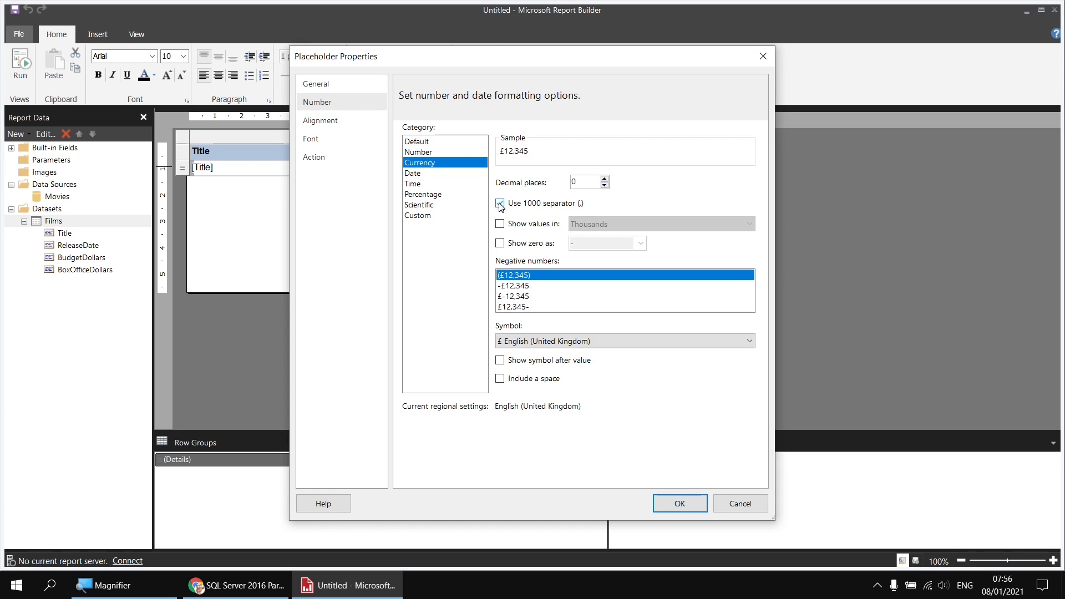
Set the BoxOfficeDollars placeholder's currency symbol to $ English (United States), apply the format and preview the report.
left_click(581, 342)
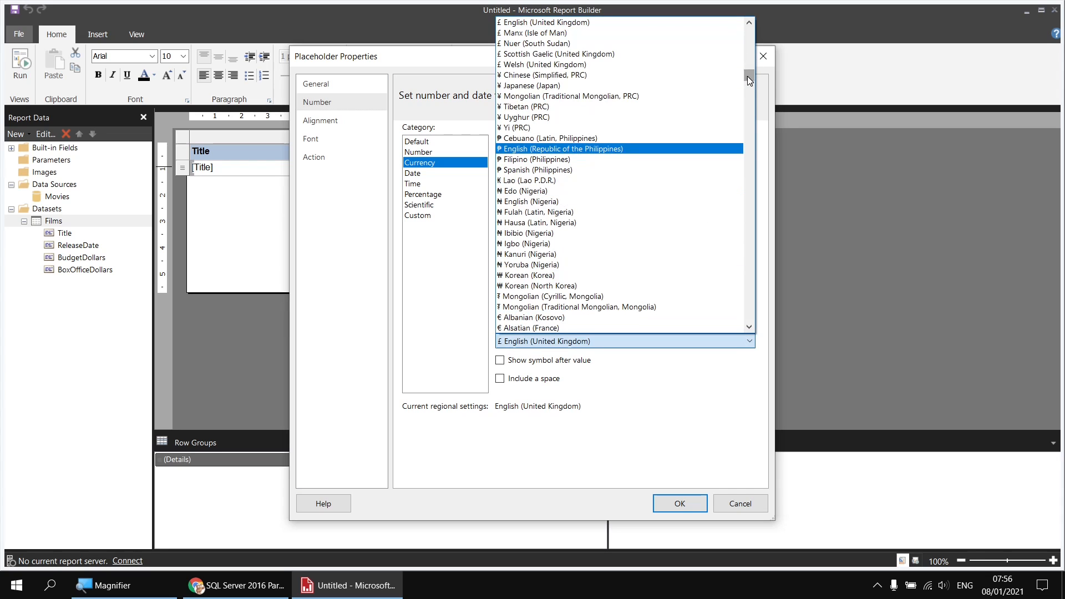
left_click_drag(747, 76, 750, 55)
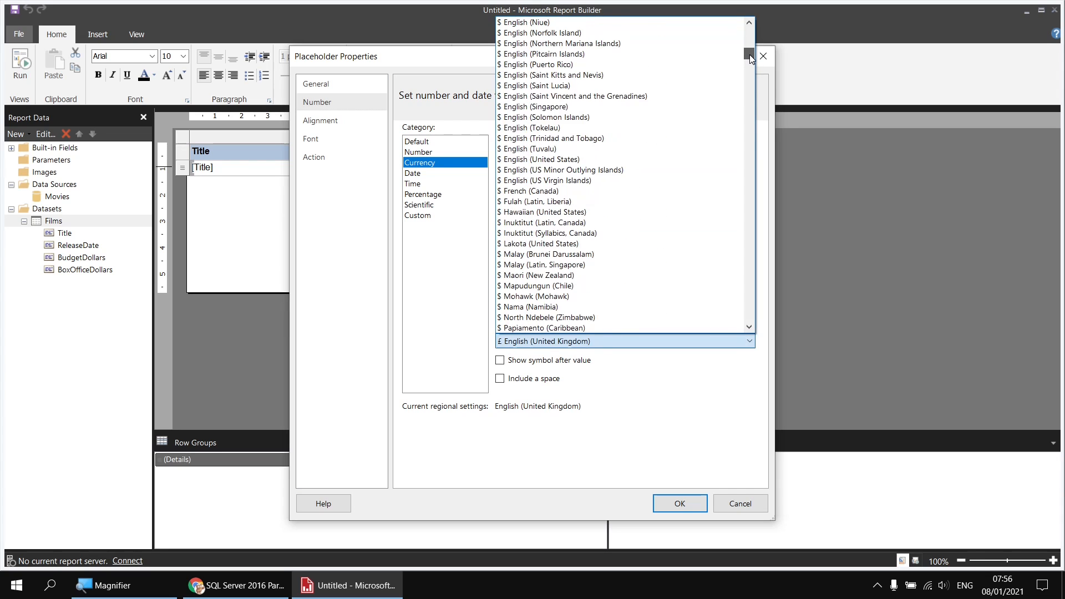
left_click(589, 162)
left_click(666, 506)
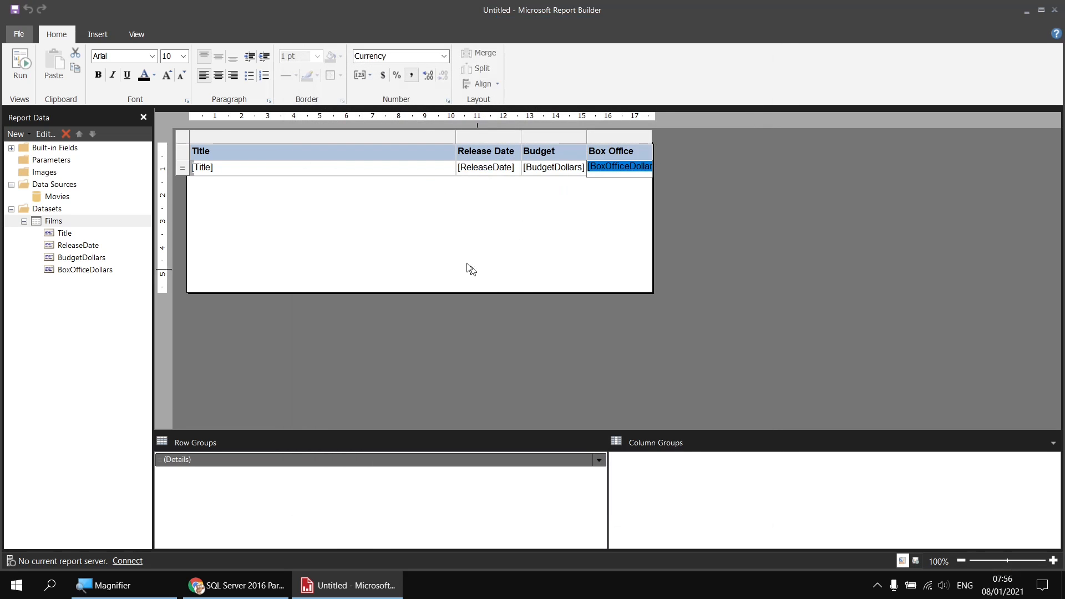
left_click(20, 61)
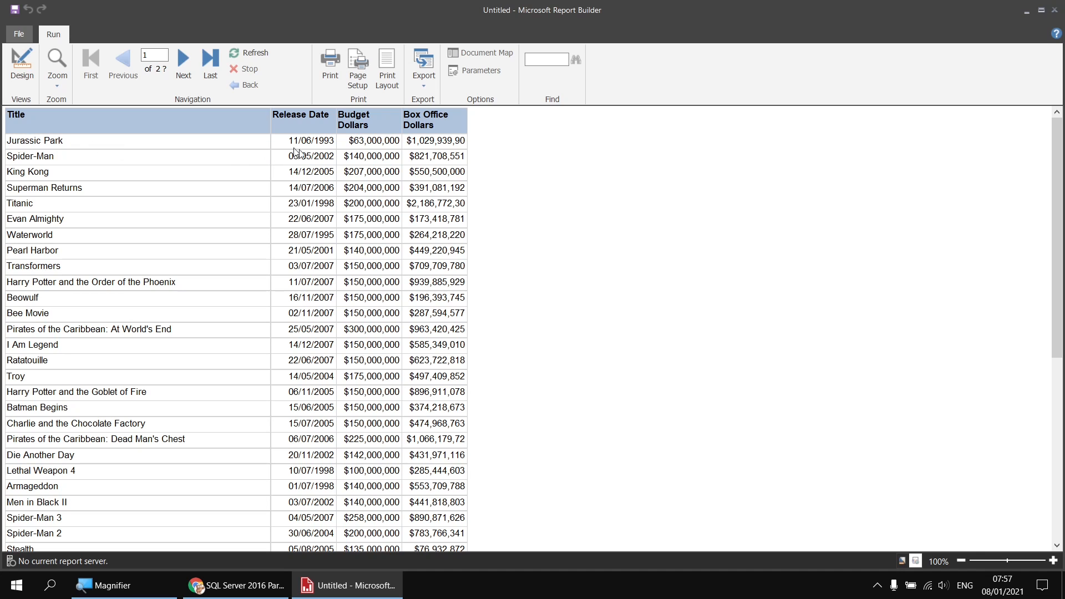
left_click(22, 65)
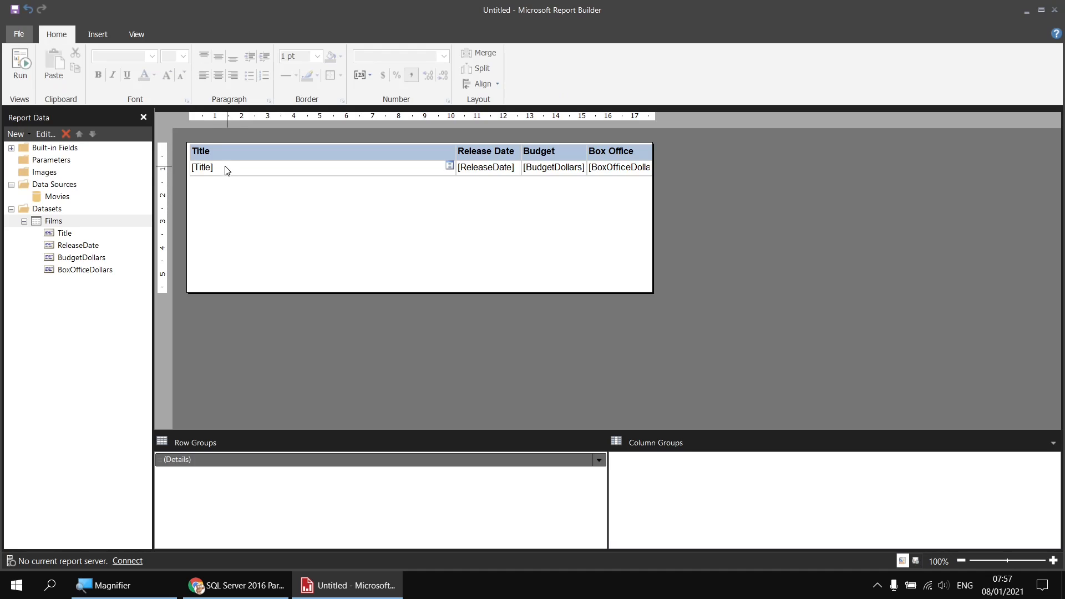
Append the text "was released on [ReleaseDate]" after the Title placeholder in the table's detail row.
left_click(227, 171)
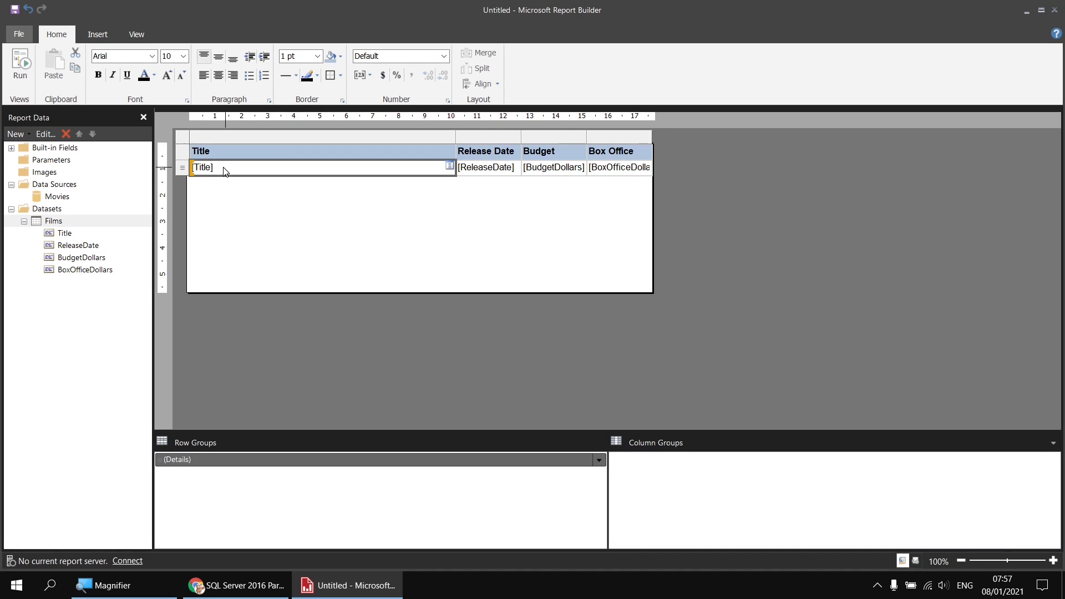
left_click(223, 167)
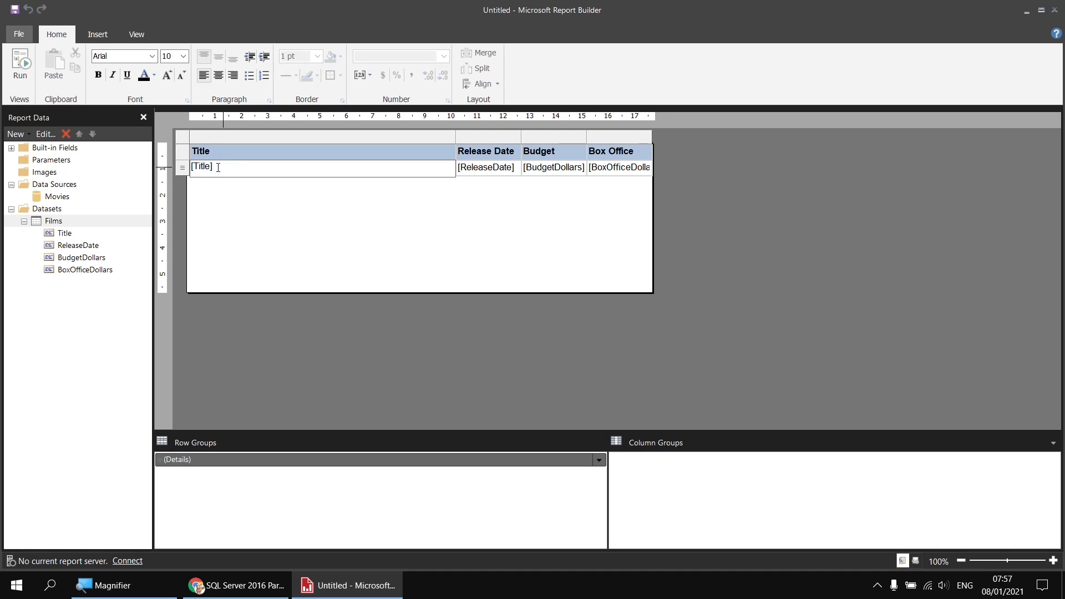
double_click(218, 167)
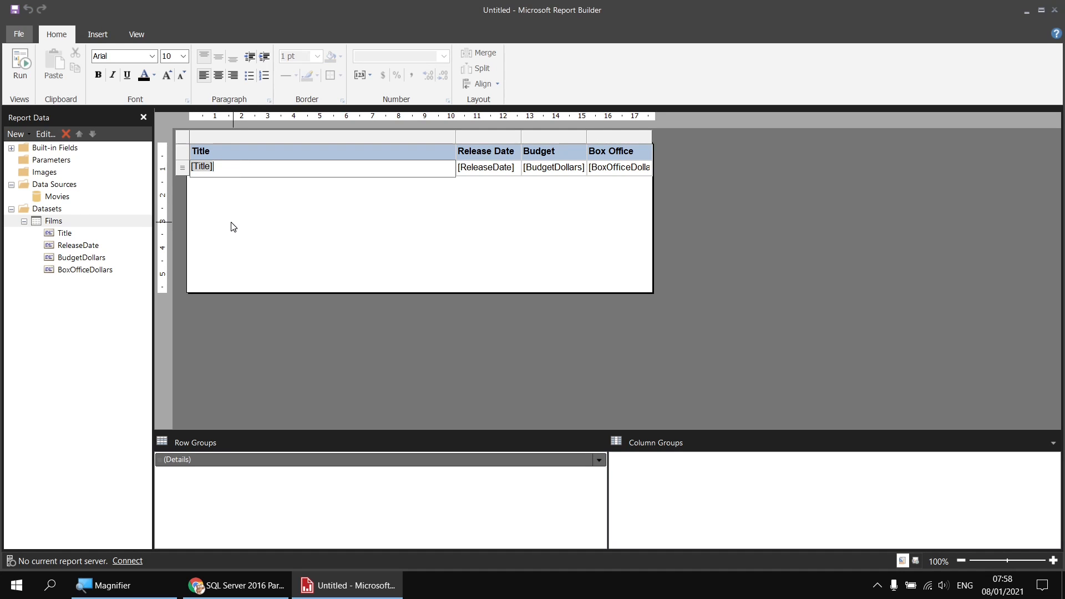
key("Right")
type("was released on")
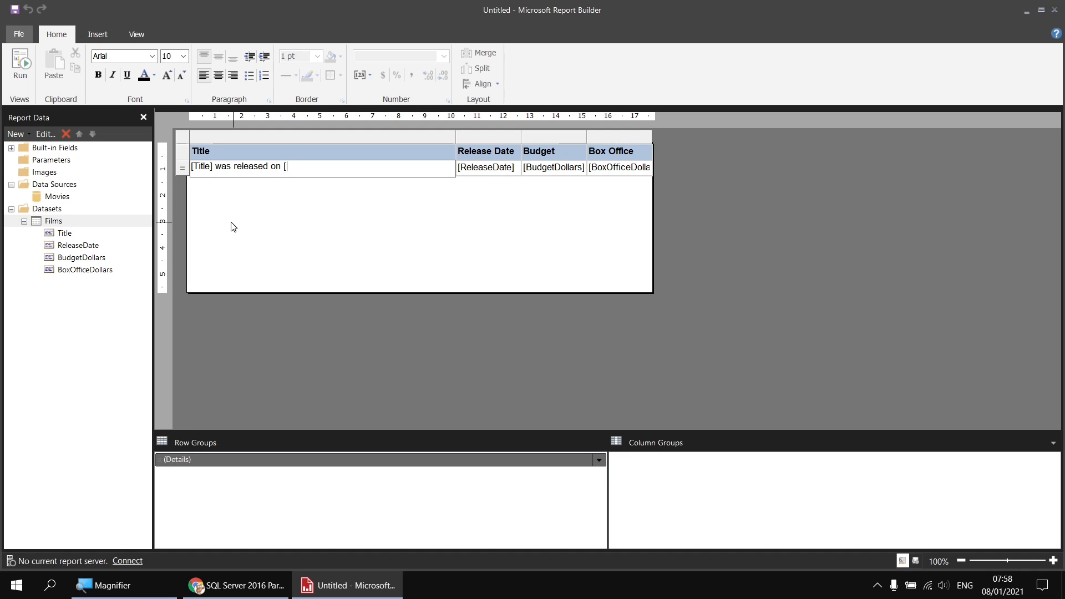
type("eleaseDate]")
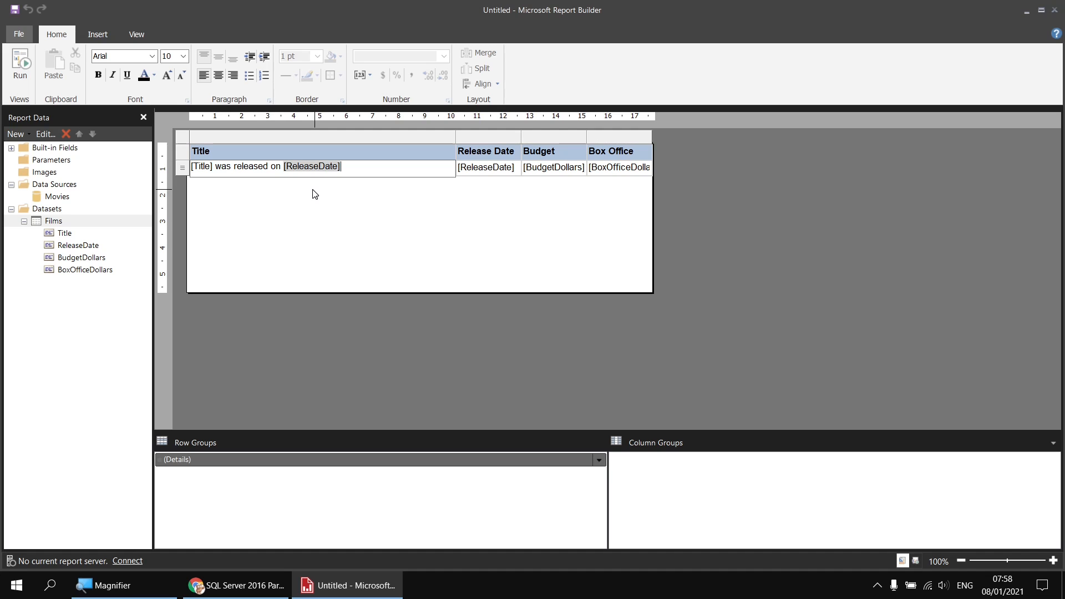
Replace the typed ReleaseDate placeholder in the Title cell with the ReleaseDate field from the Films dataset and preview the report.
key("BackSpace")
key("BackSpace")
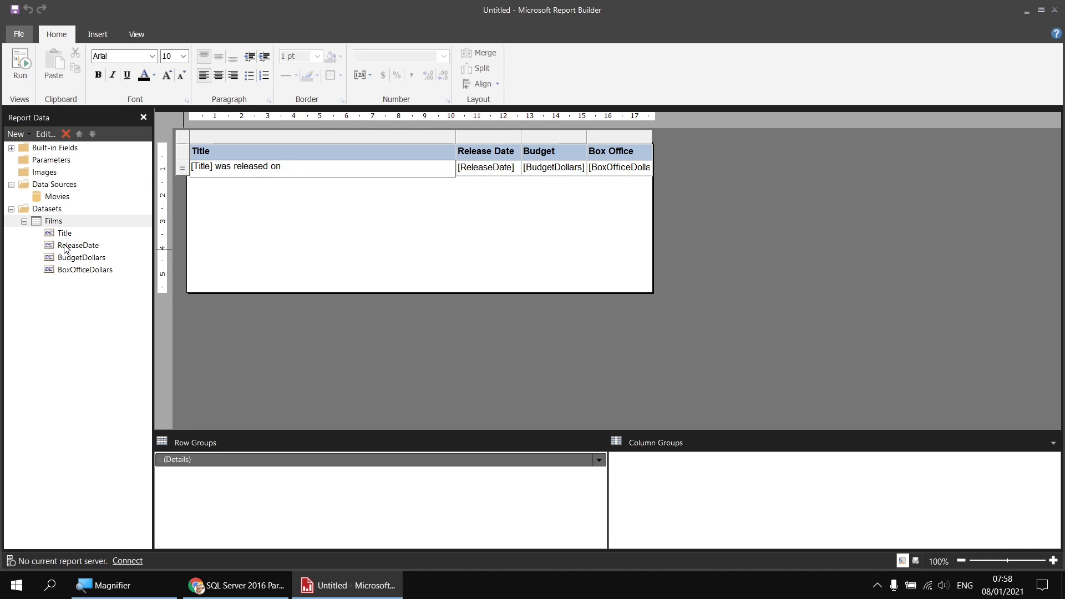
left_click_drag(65, 248, 291, 169)
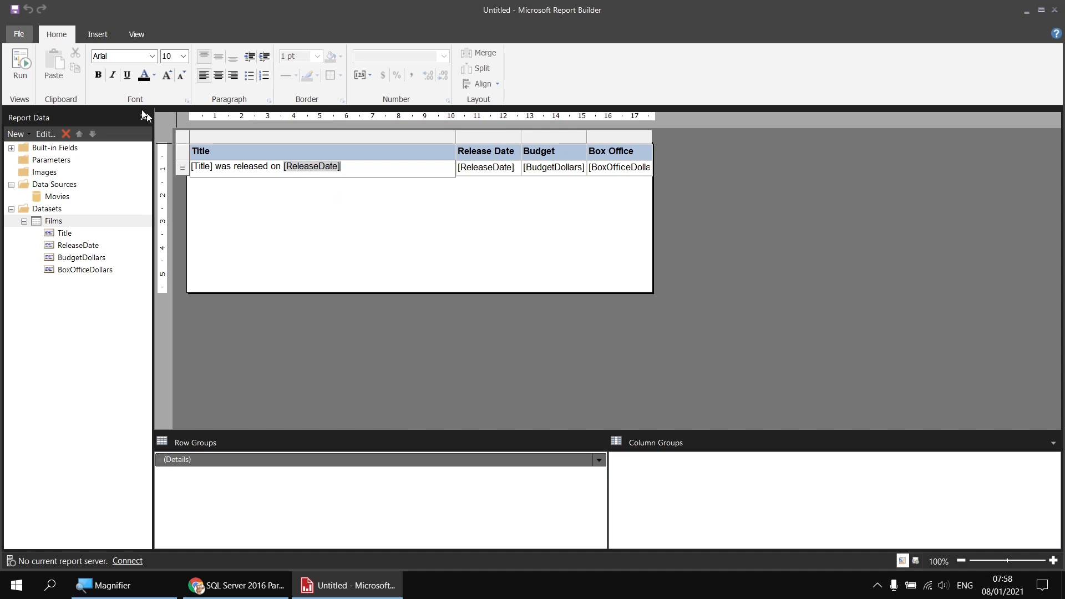
left_click(20, 64)
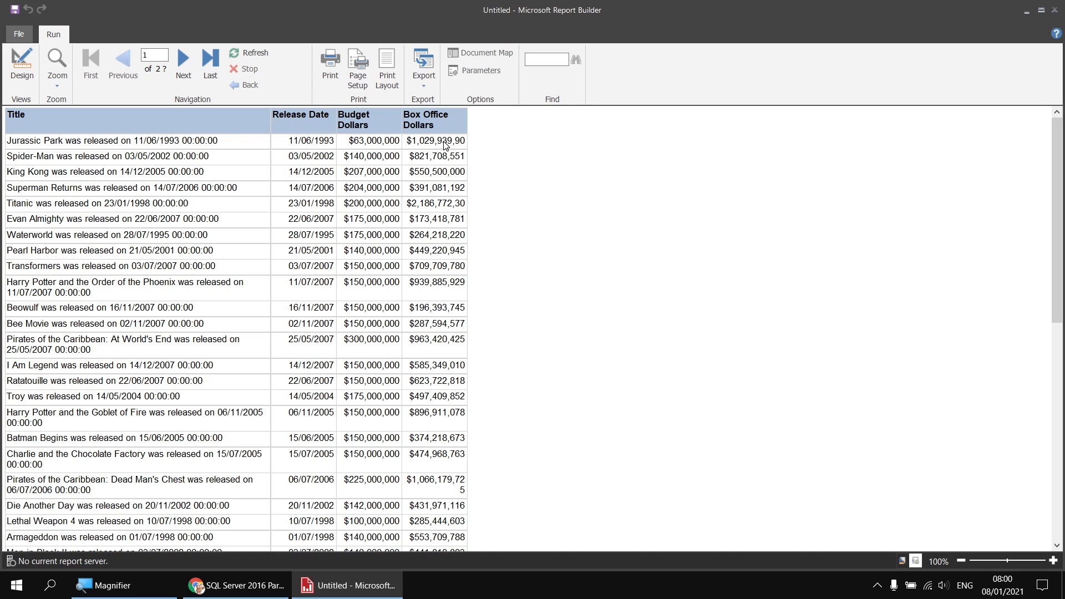
left_click(22, 64)
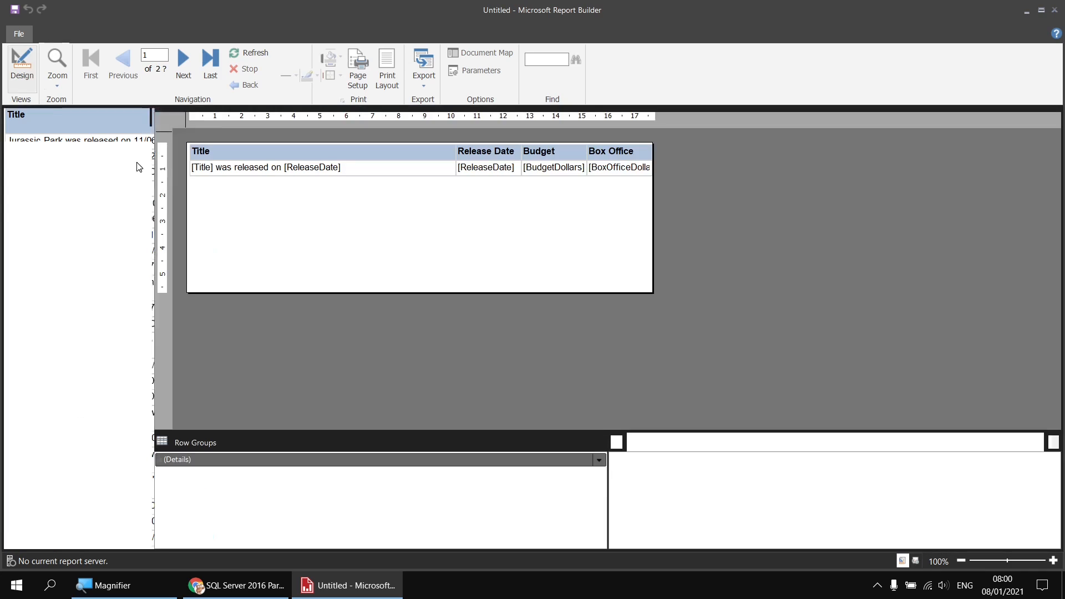
Extend the Title cell's sentence with "and made" followed by the BoxOfficeDollars field from the Films dataset.
left_click(360, 173)
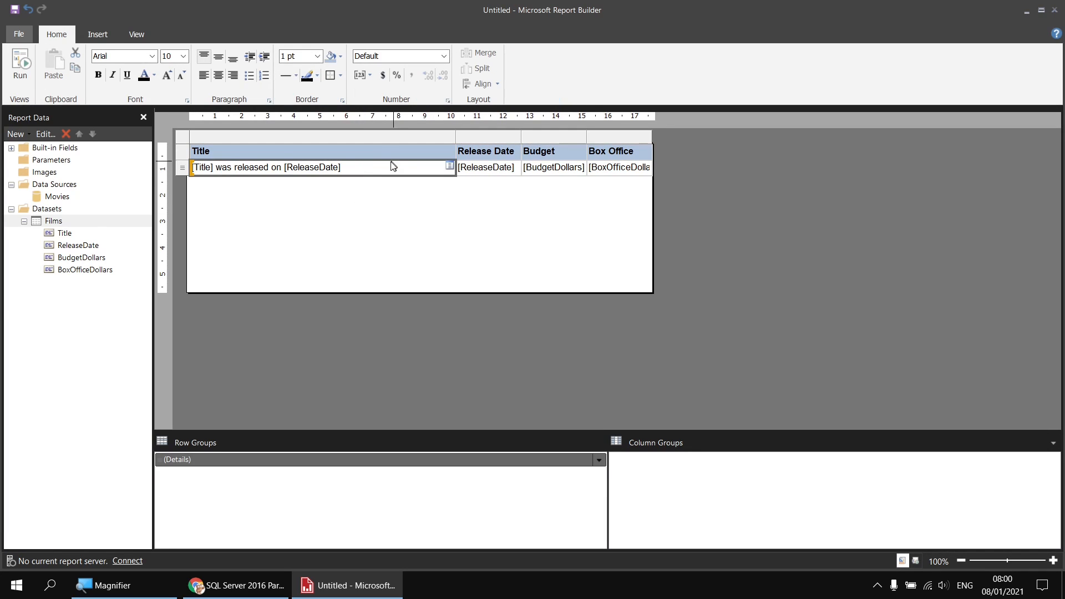
left_click(366, 170)
left_click(355, 169)
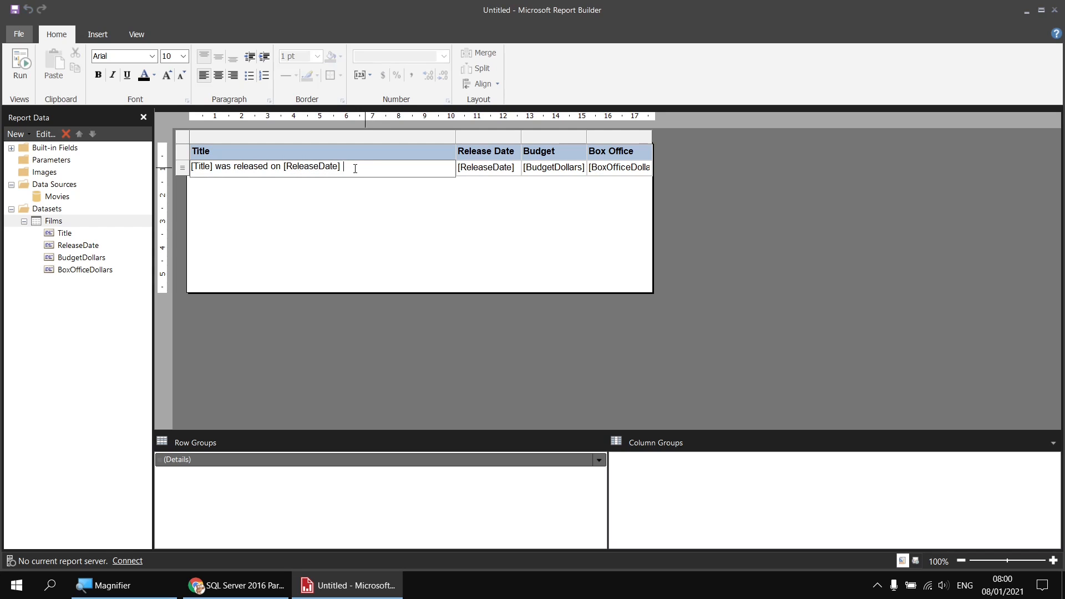
type("and made")
left_click(78, 271)
left_click_drag(78, 273, 397, 169)
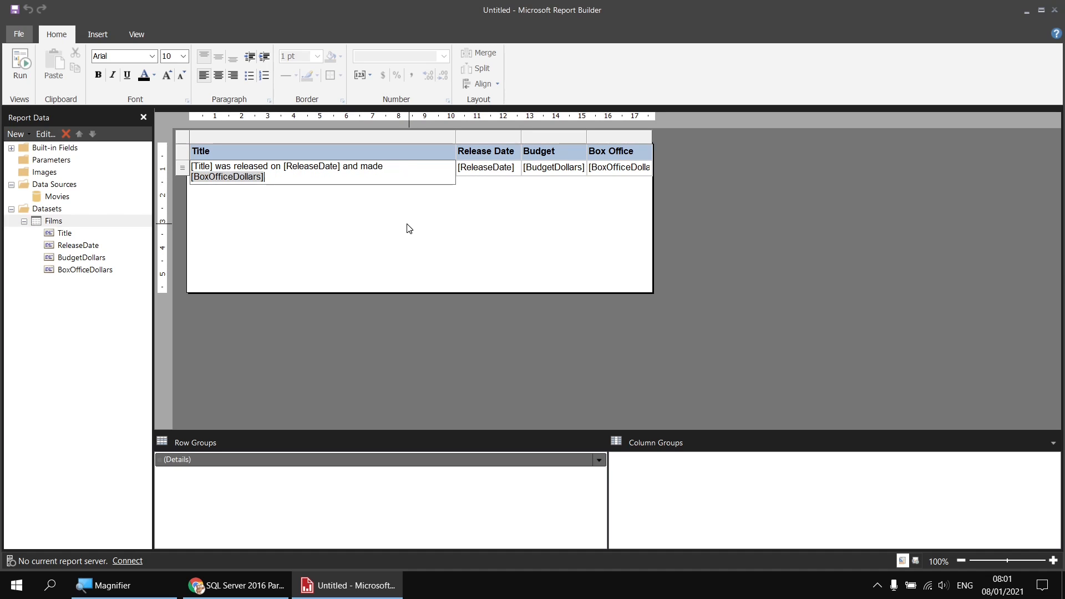
Widen the Title column to about 13 cm, Budget Dollars to about 3 cm and Box Office Dollars to about 3.5 cm, and preview the report.
left_click_drag(456, 135, 524, 138)
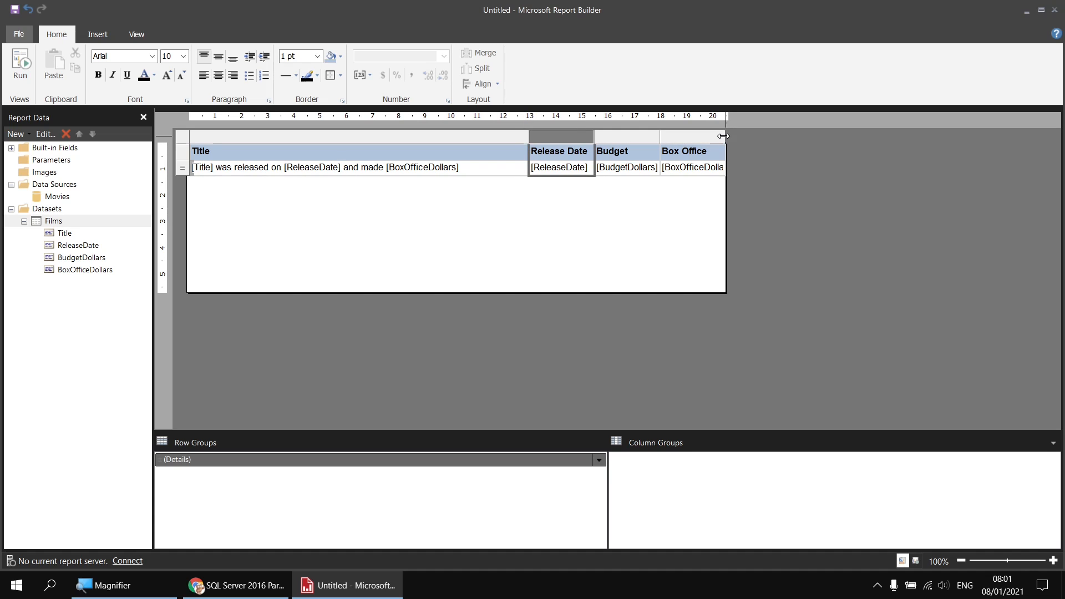
left_click_drag(724, 137, 728, 136)
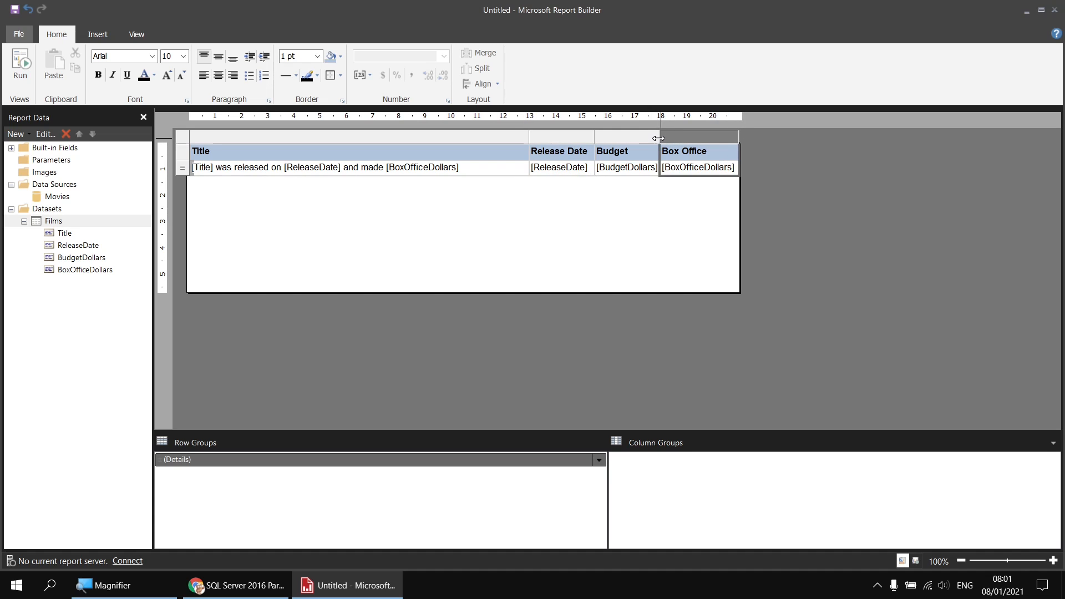
left_click_drag(659, 139, 672, 138)
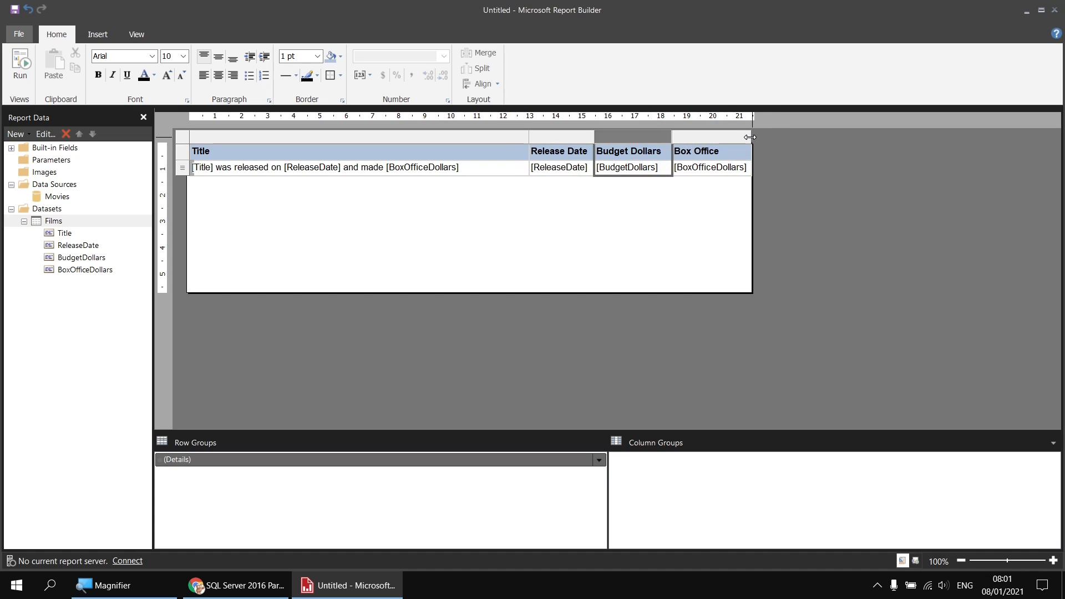
left_click_drag(752, 142, 762, 142)
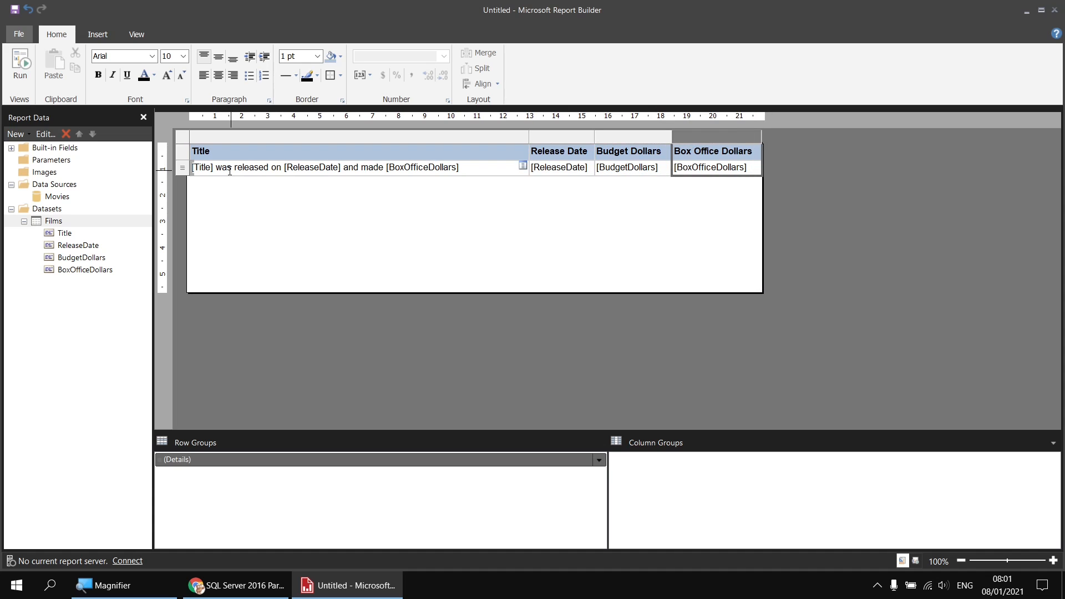
left_click(21, 67)
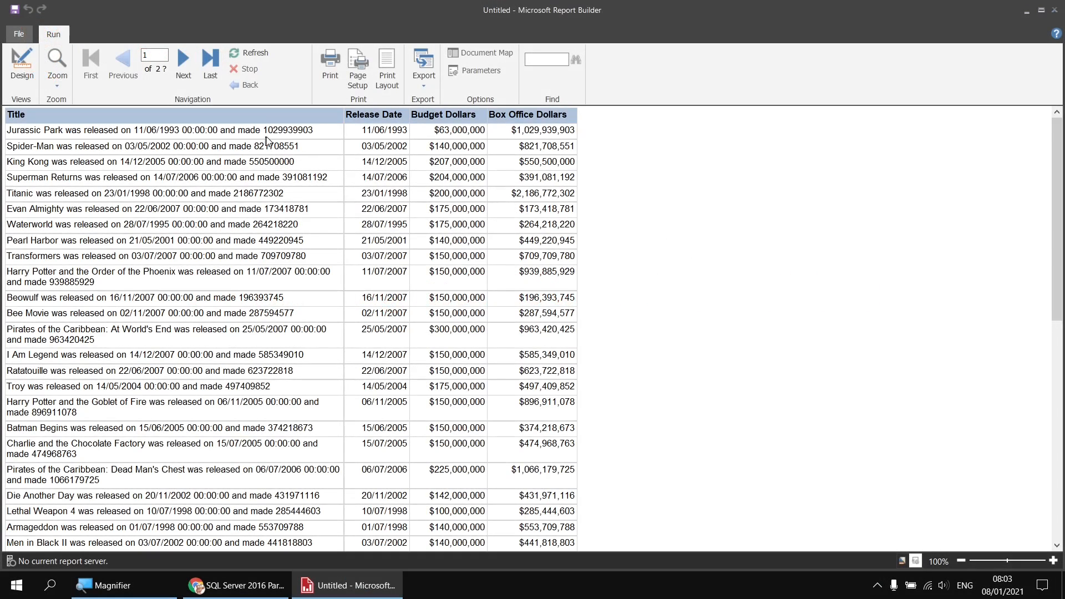
left_click(25, 76)
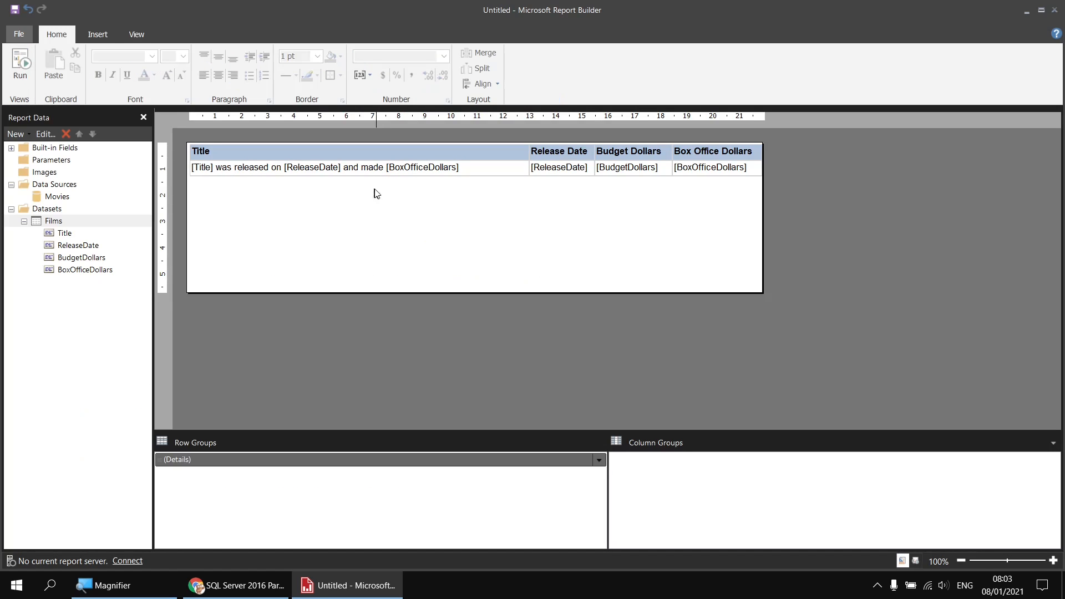
Format the whole Title detail cell containing the combined sentence as Date and preview the report.
left_click(479, 172)
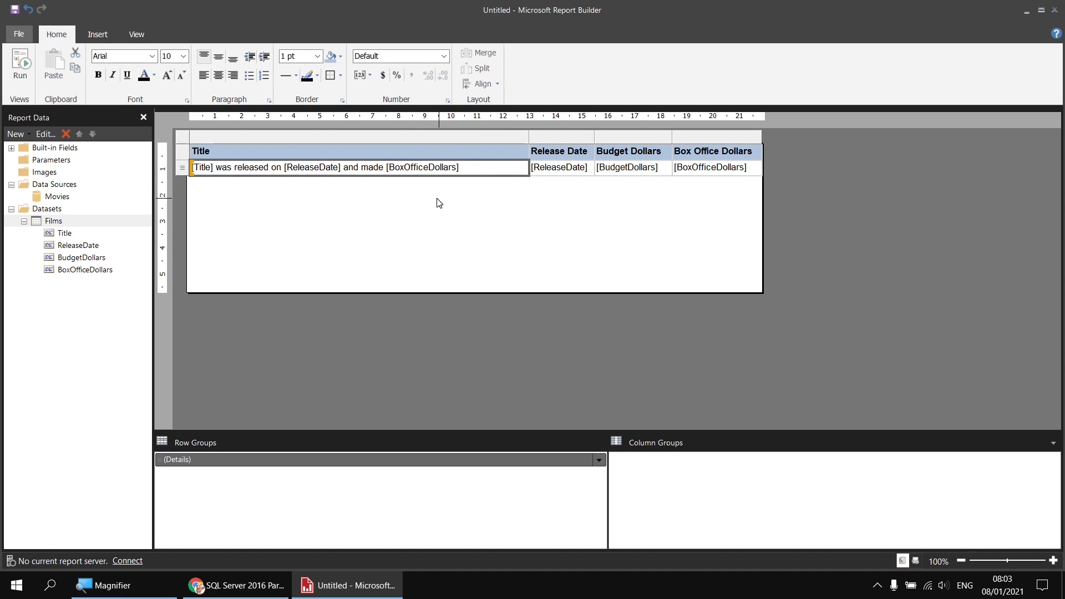
left_click(444, 57)
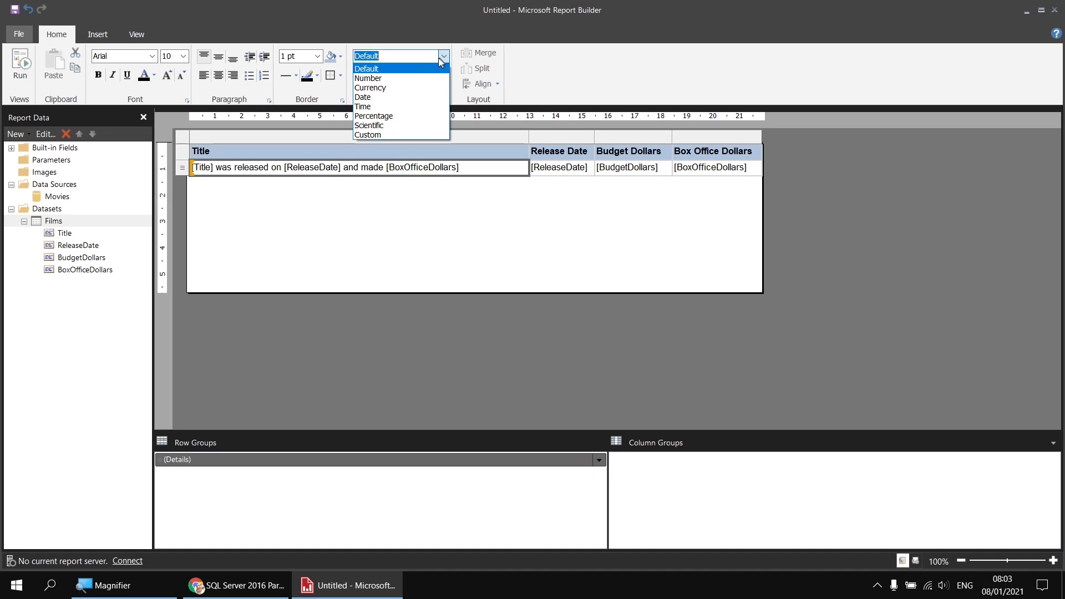
left_click(375, 98)
left_click(22, 71)
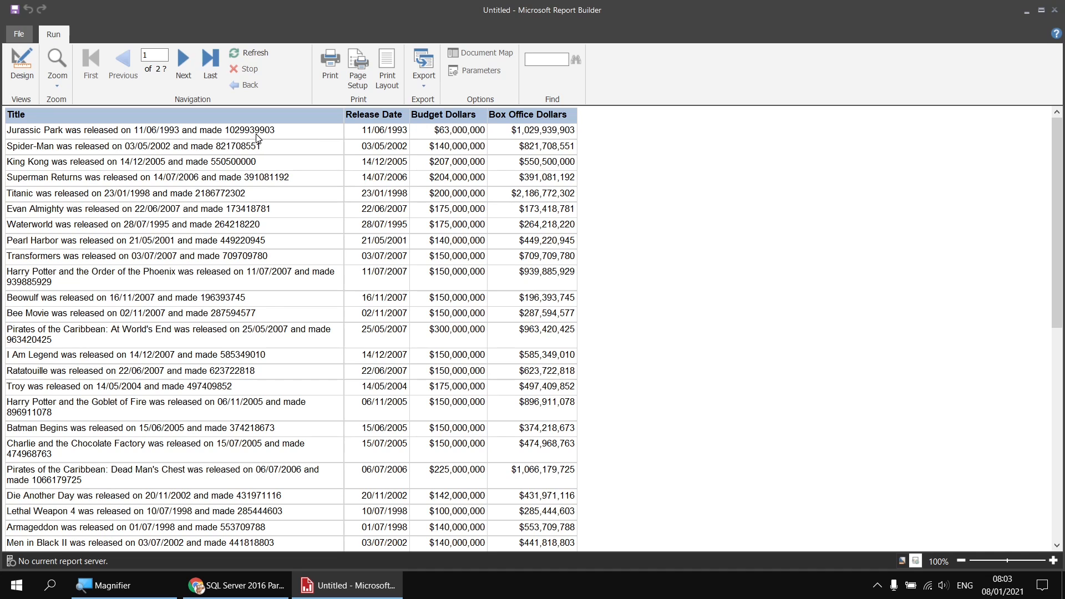
left_click(22, 72)
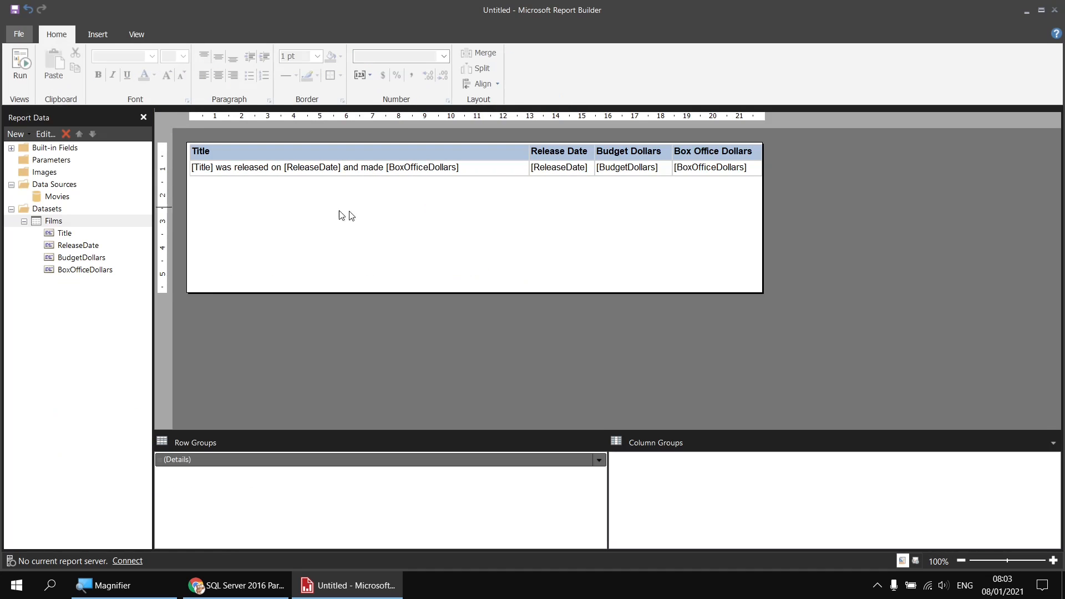
Try formatting the whole Title detail cell as Currency with 0 decimals, a 1000 separator and the $ English (United States) symbol, and preview the report.
left_click(475, 173)
right_click(476, 174)
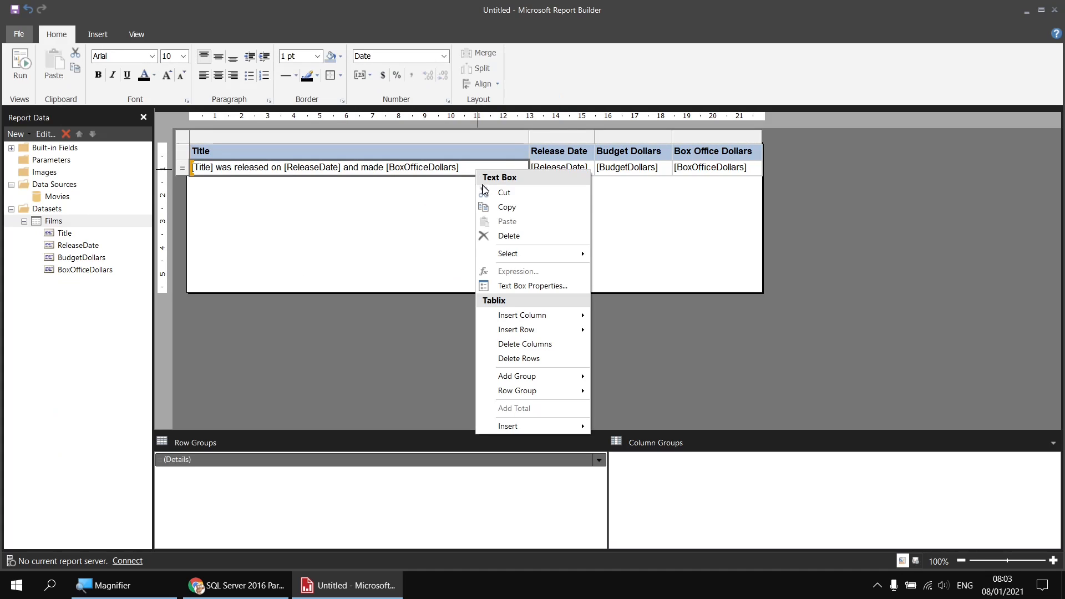
left_click(515, 285)
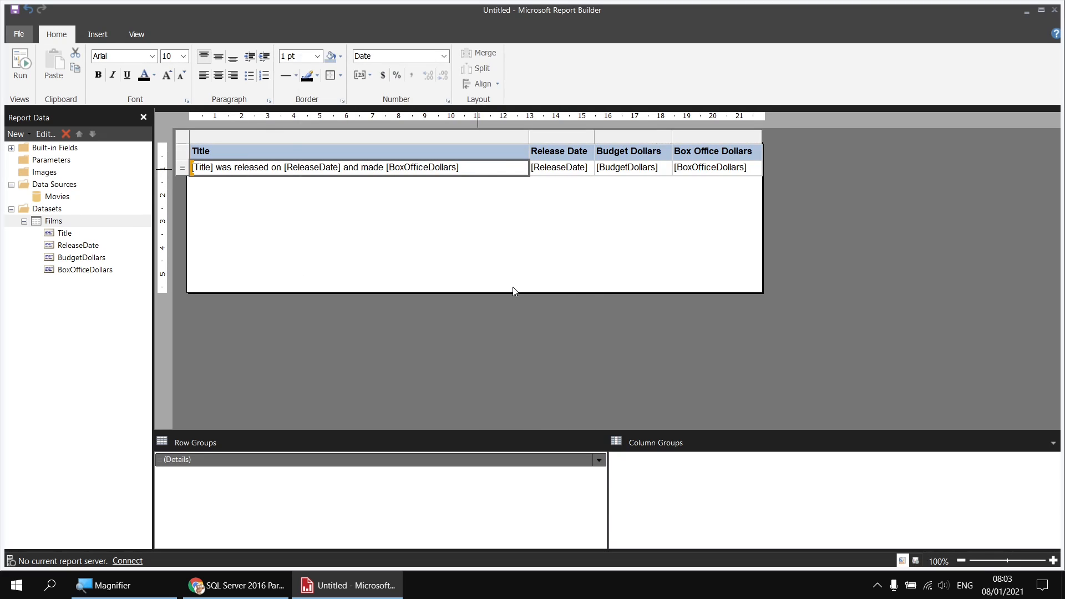
left_click(335, 105)
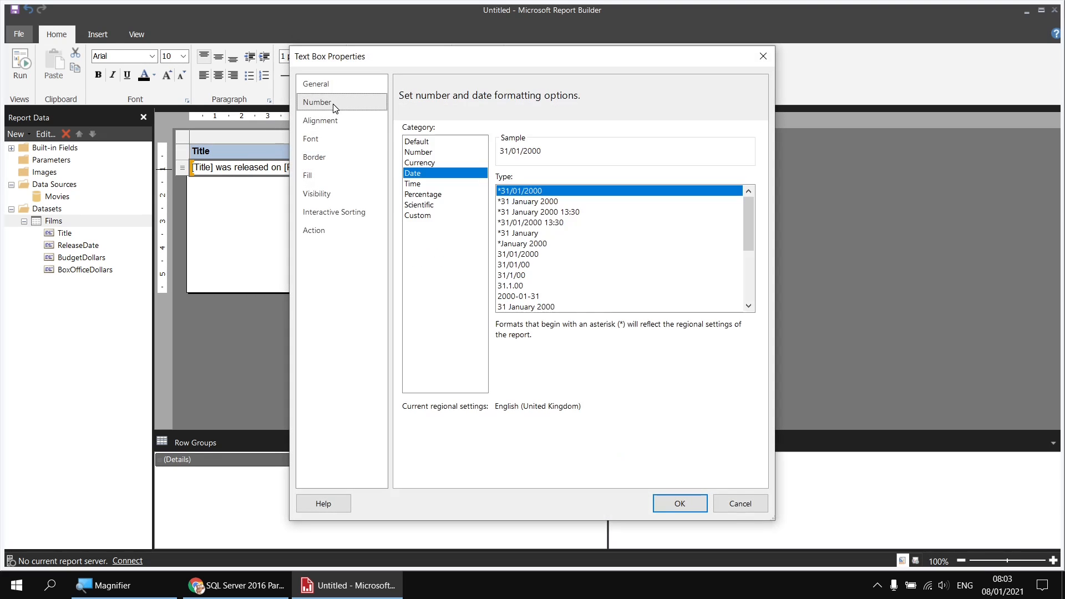
left_click(417, 163)
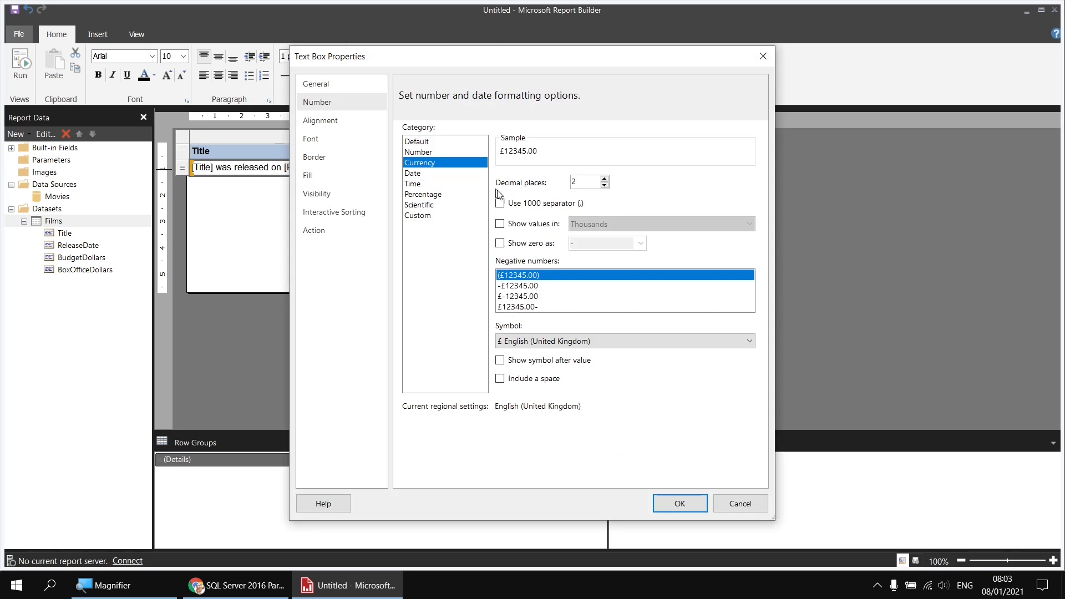
left_click(604, 186)
left_click(604, 185)
left_click(499, 204)
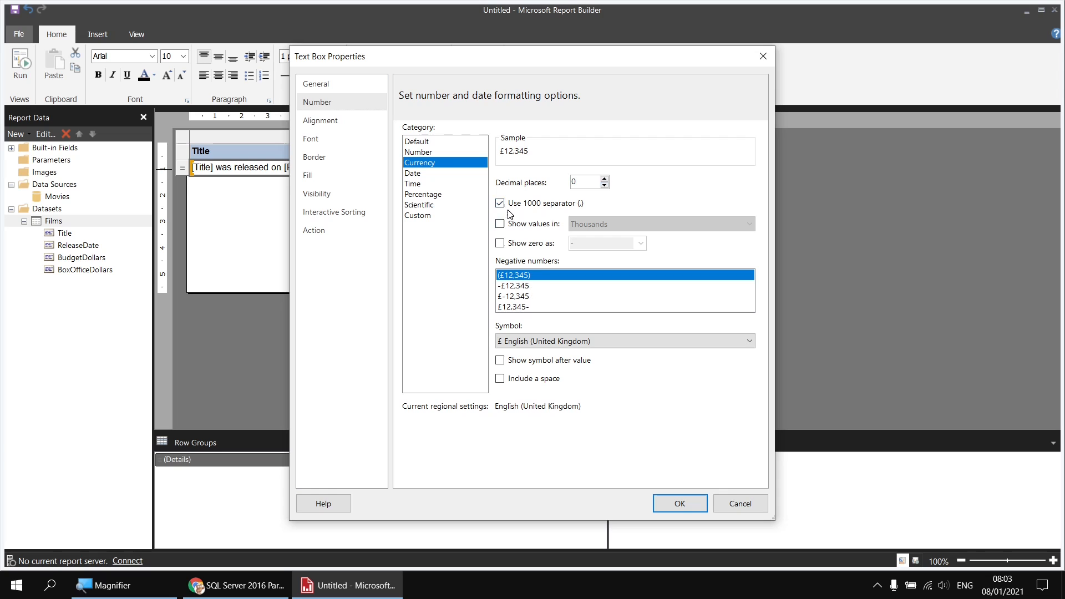
left_click(567, 340)
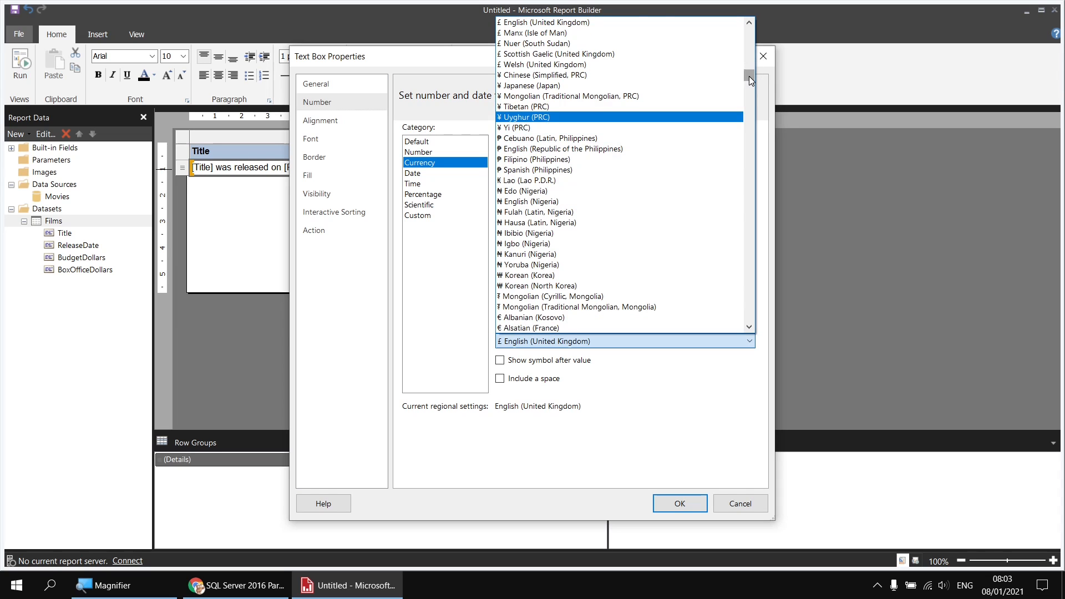
left_click_drag(748, 76, 751, 58)
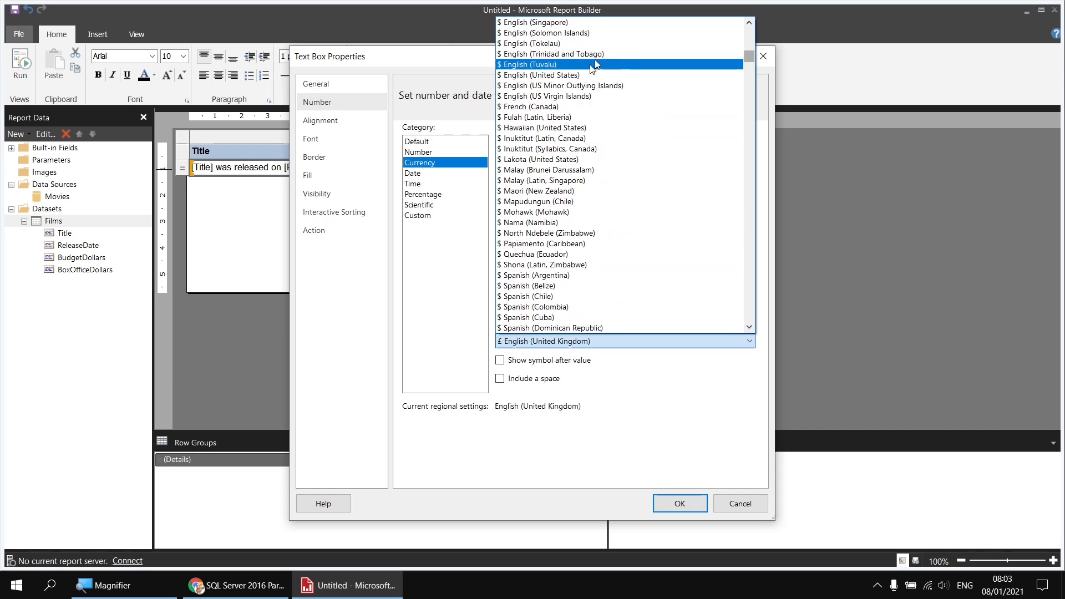
left_click(515, 77)
left_click(679, 503)
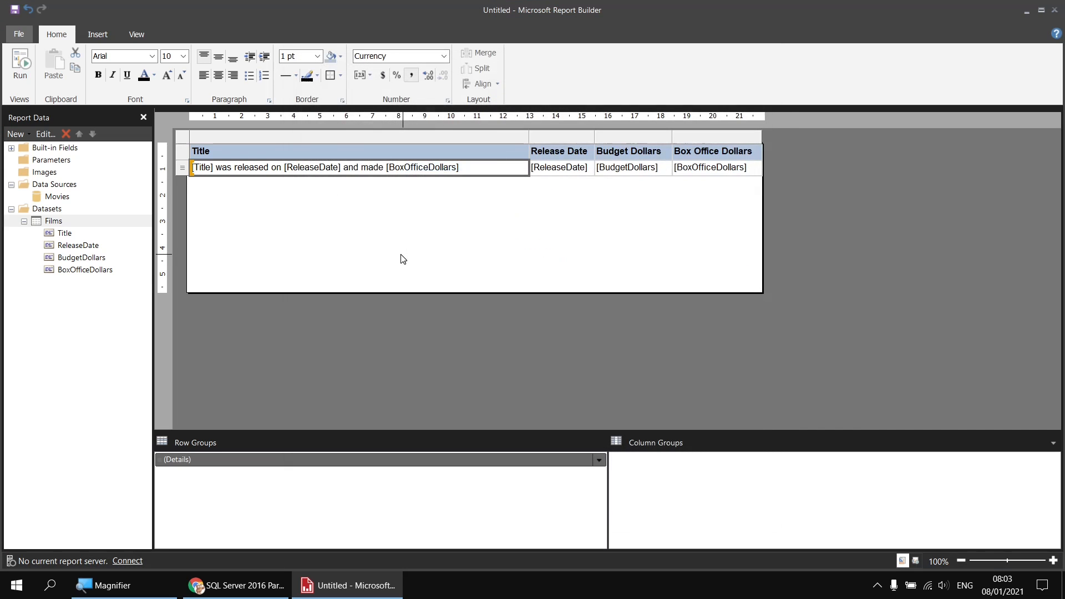
left_click(20, 64)
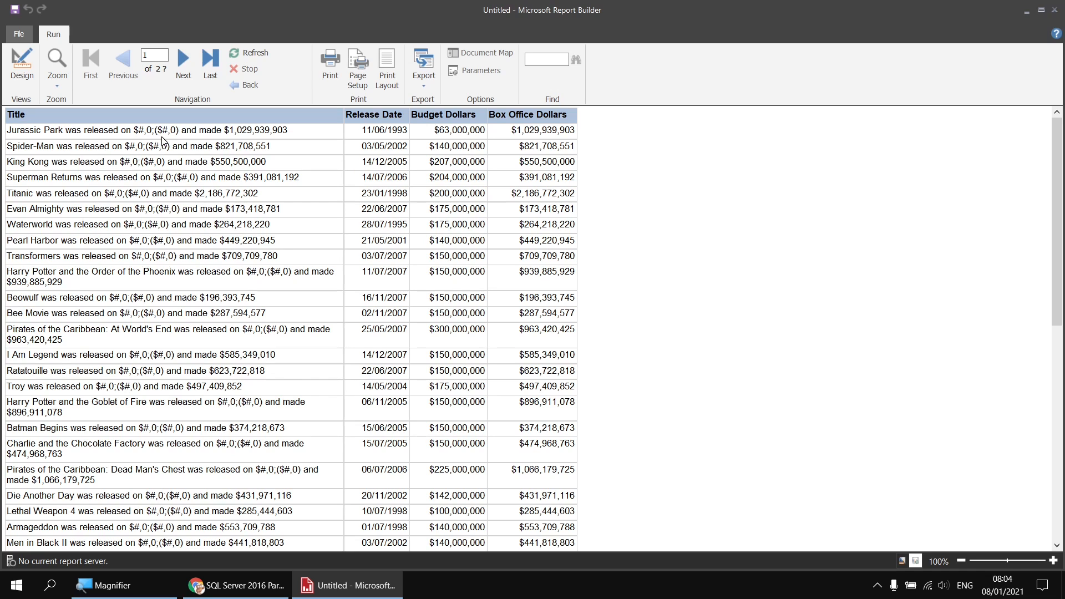
Return to the report design and reset the whole Title detail cell's number format to Default.
left_click(26, 71)
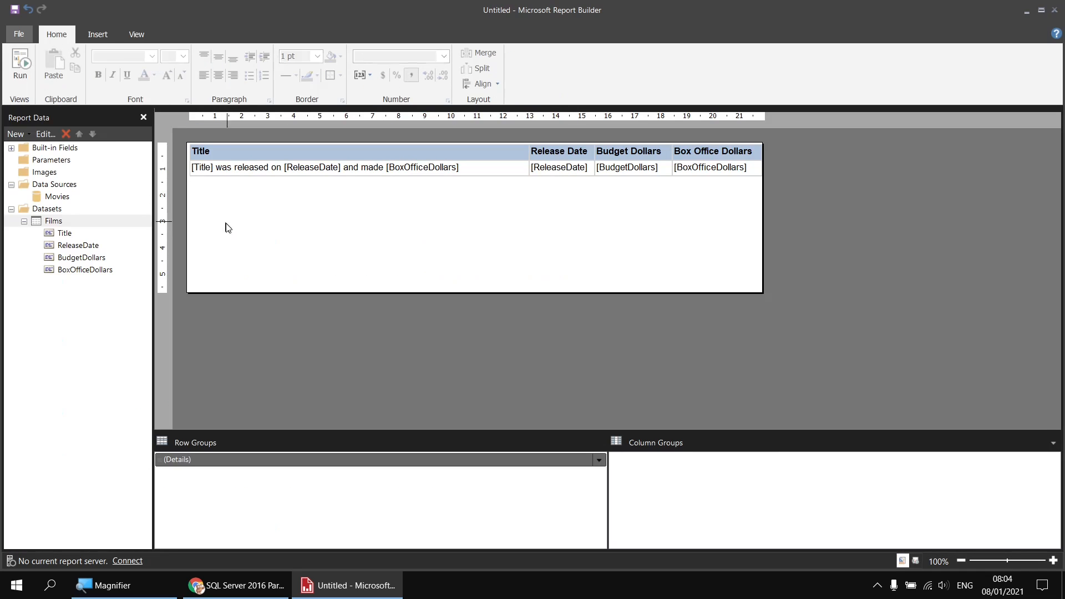
left_click(480, 169)
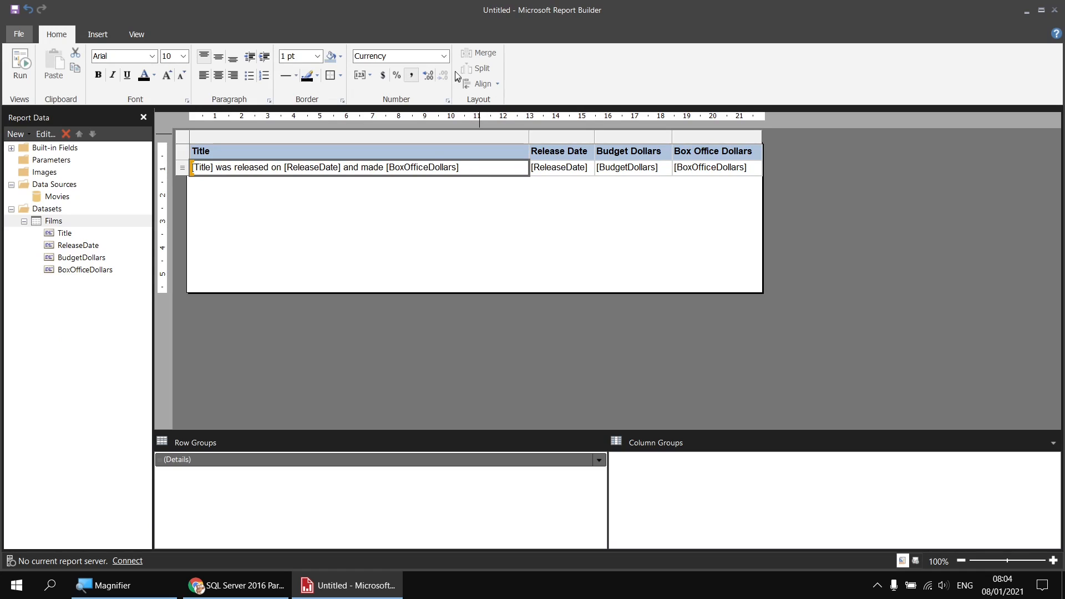
left_click(444, 56)
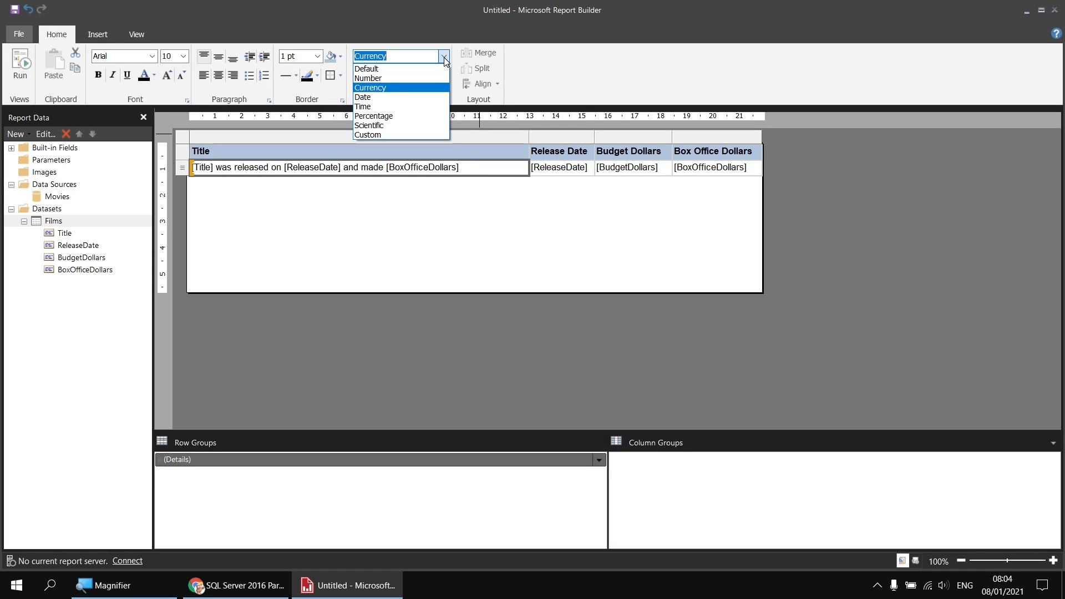
left_click(382, 70)
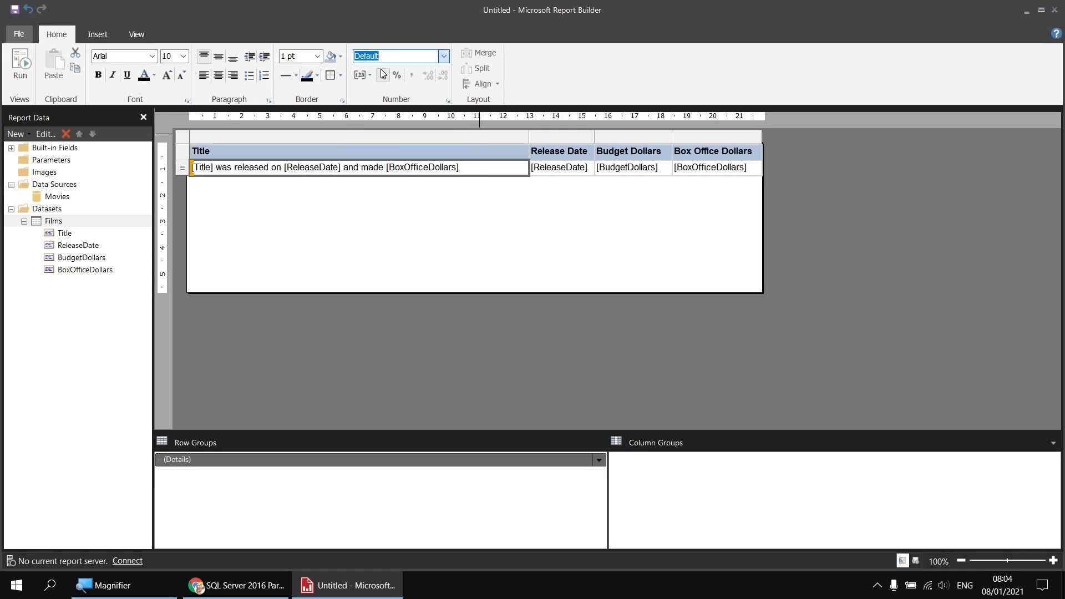
Format only the ReleaseDate placeholder within the Title cell's sentence as Date.
left_click(308, 166)
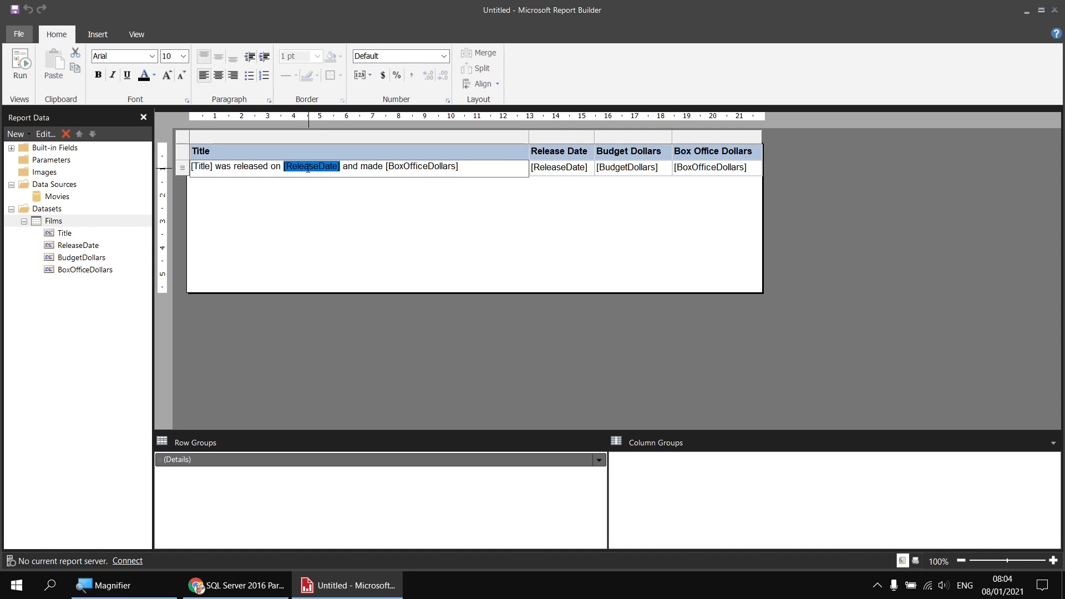
right_click(308, 168)
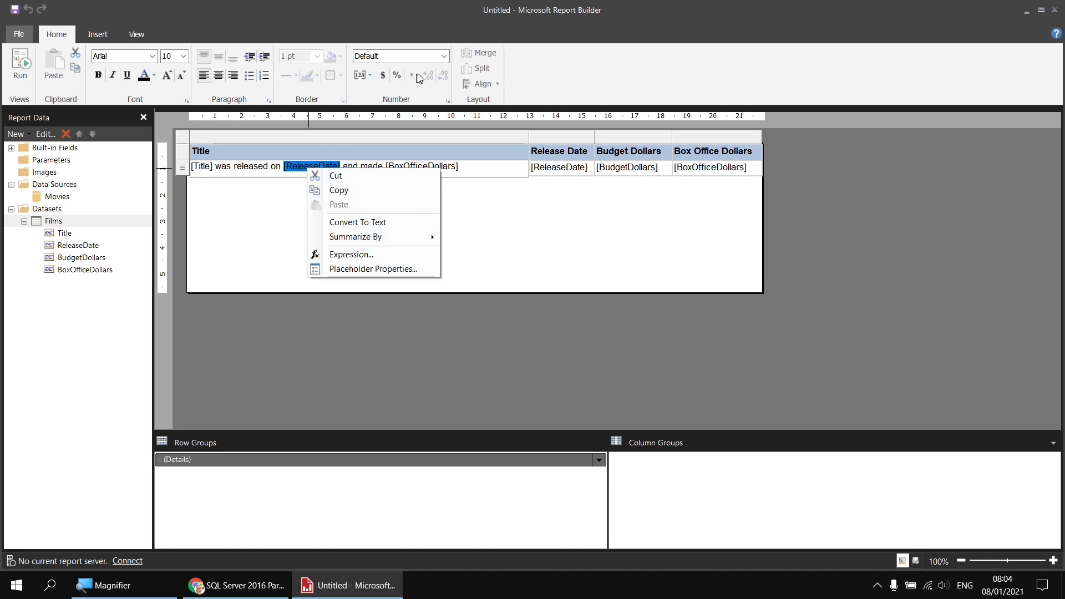
left_click(444, 56)
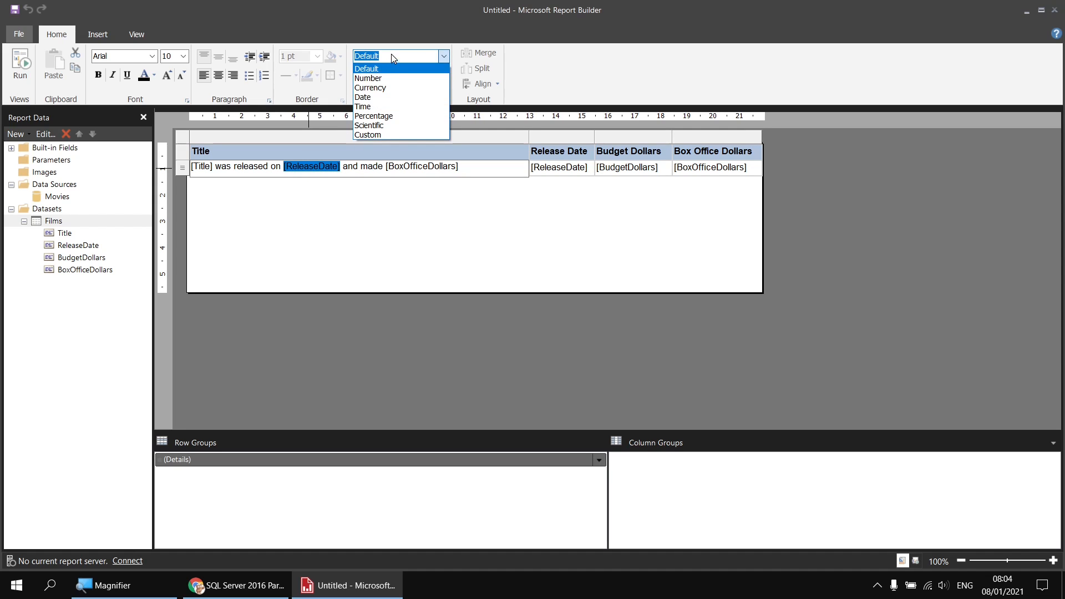
left_click(366, 98)
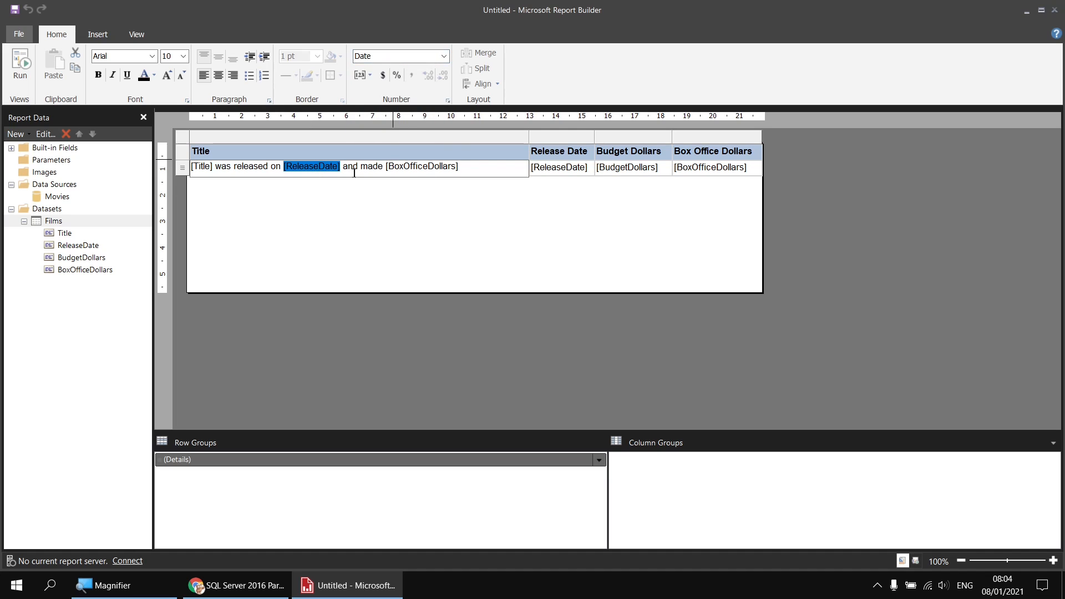
Format the Title cell's BoxOfficeDollars placeholder as Currency with 0 decimals, a 1000 separator and the $ English (United States) symbol, and preview the report.
left_click(409, 168)
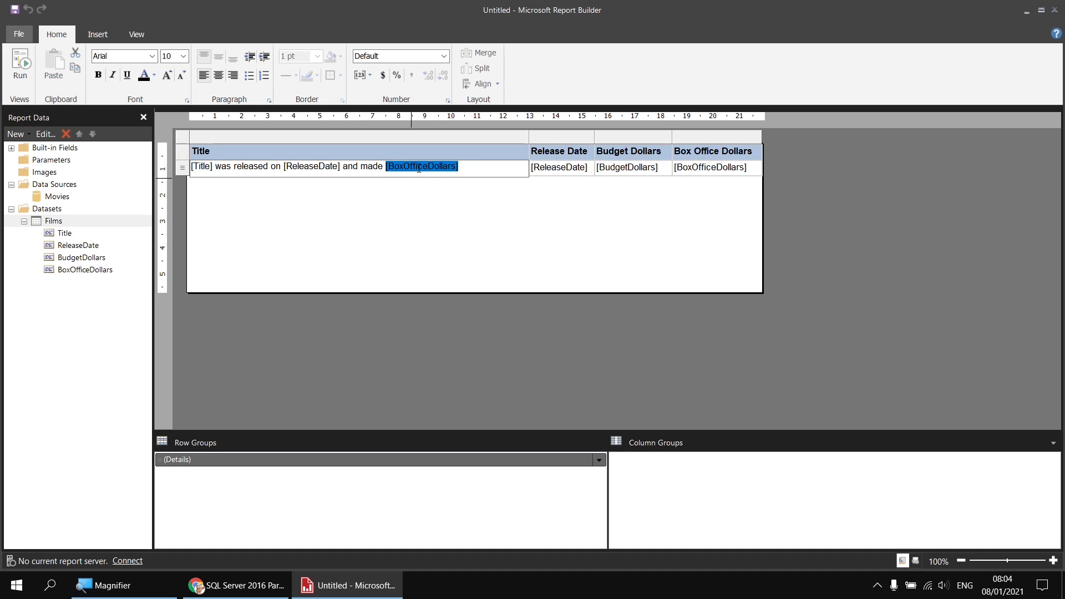
right_click(419, 168)
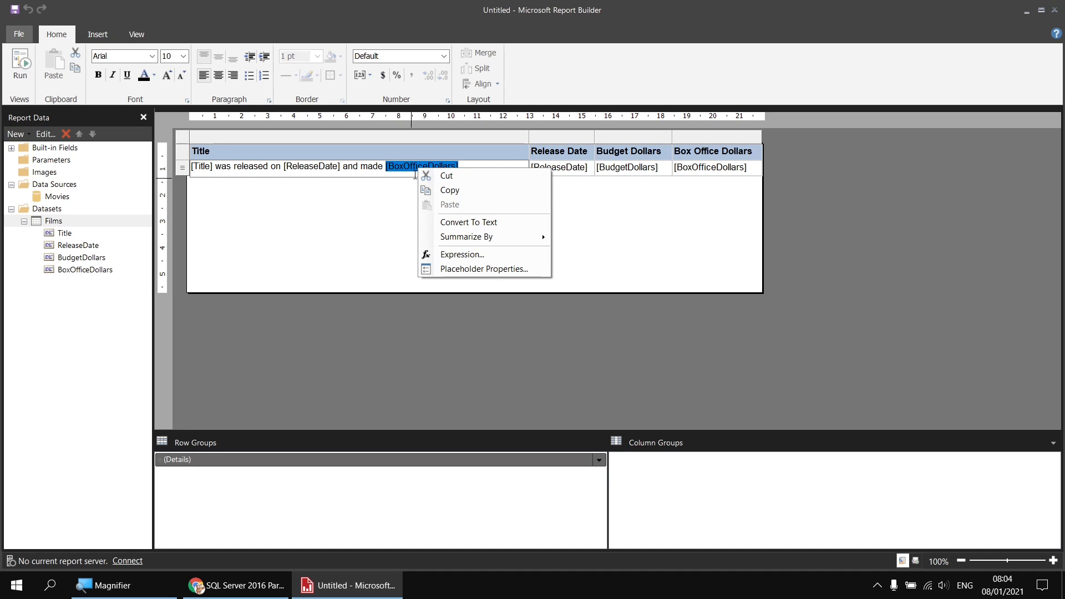
left_click(453, 272)
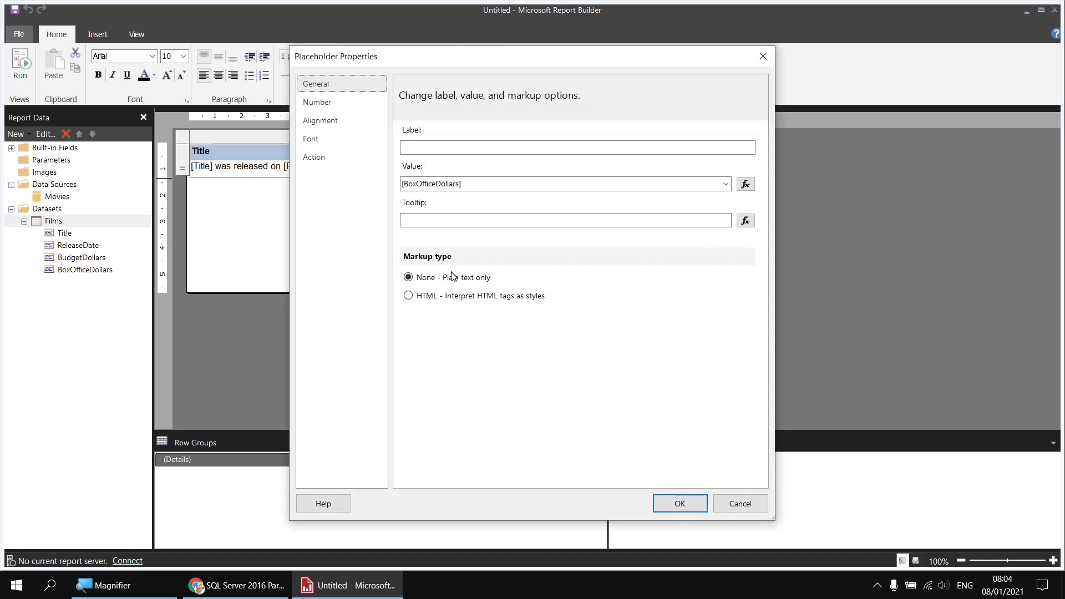
left_click(336, 104)
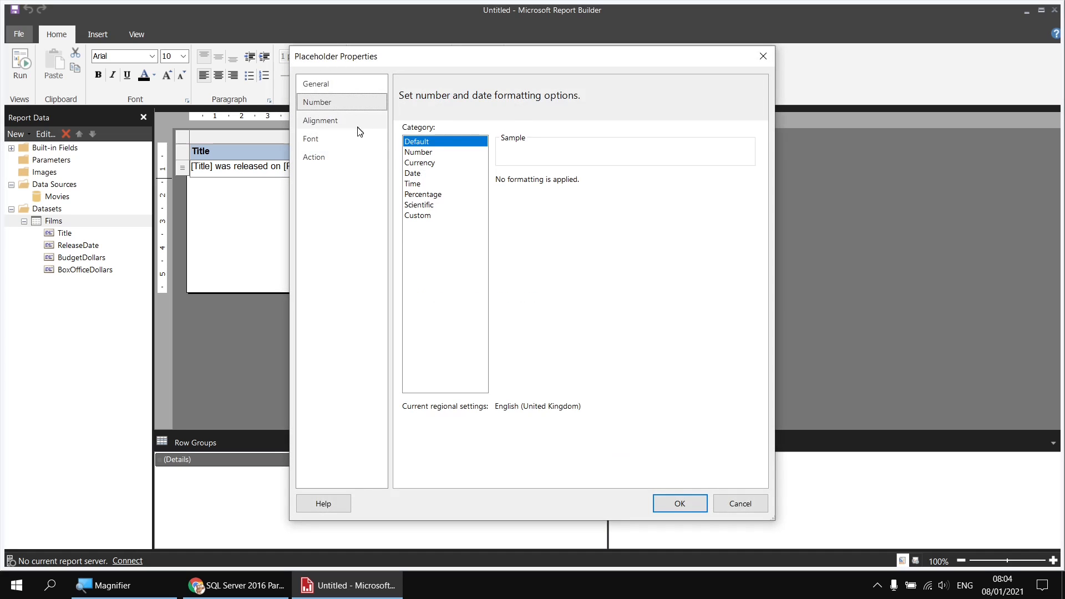
left_click(428, 162)
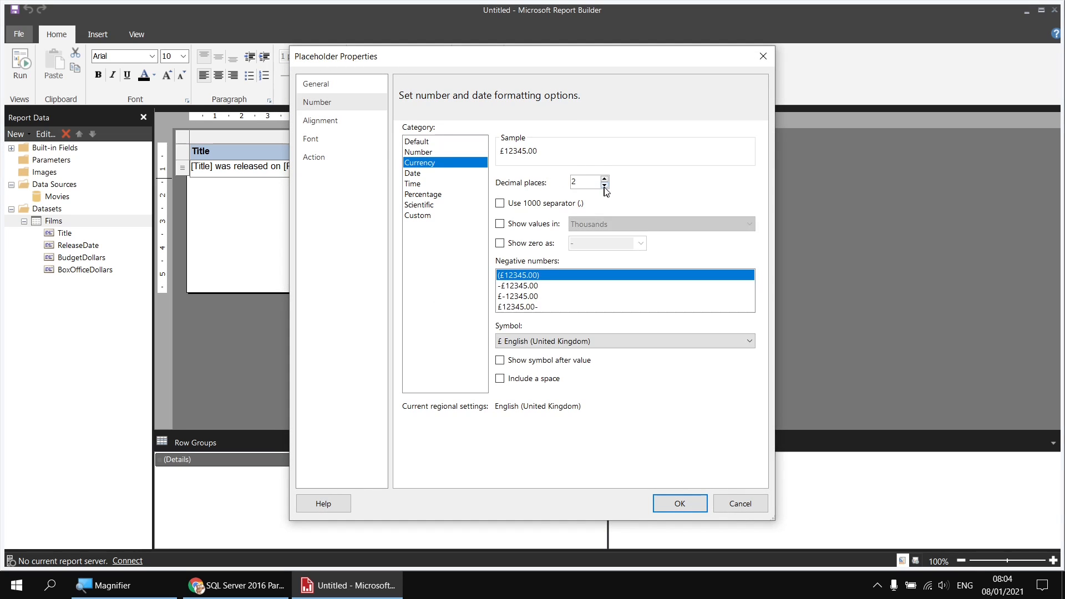
left_click(604, 185)
left_click(500, 204)
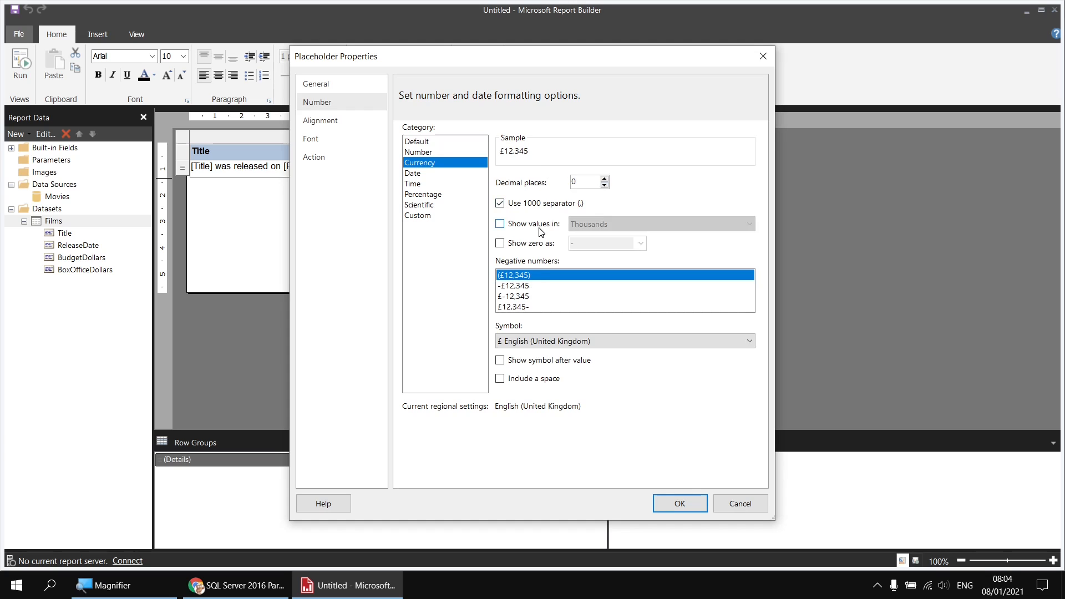
left_click(560, 341)
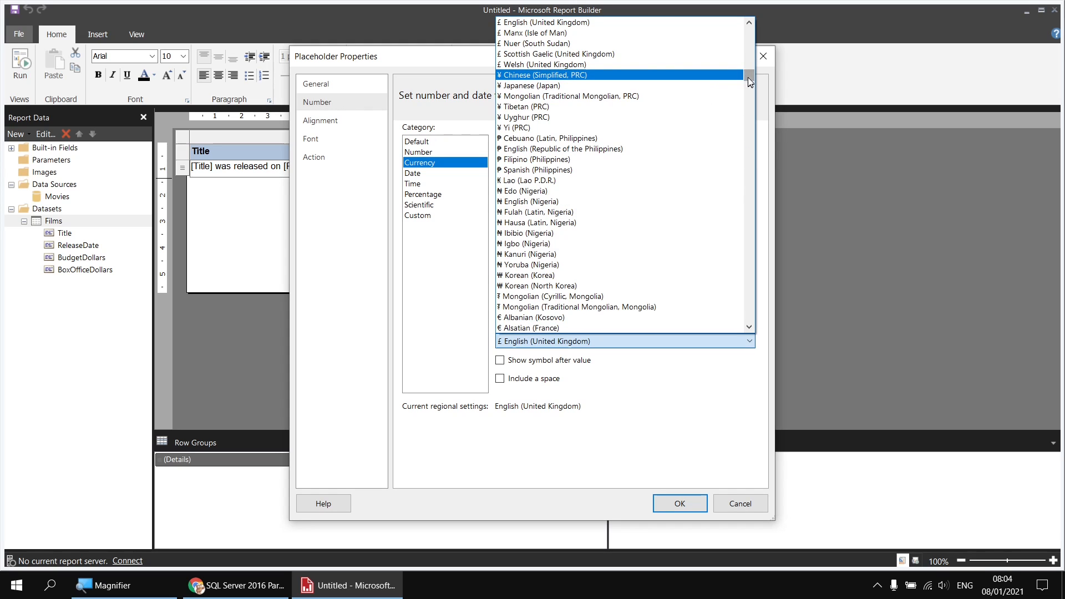
left_click_drag(748, 74, 751, 58)
left_click(576, 68)
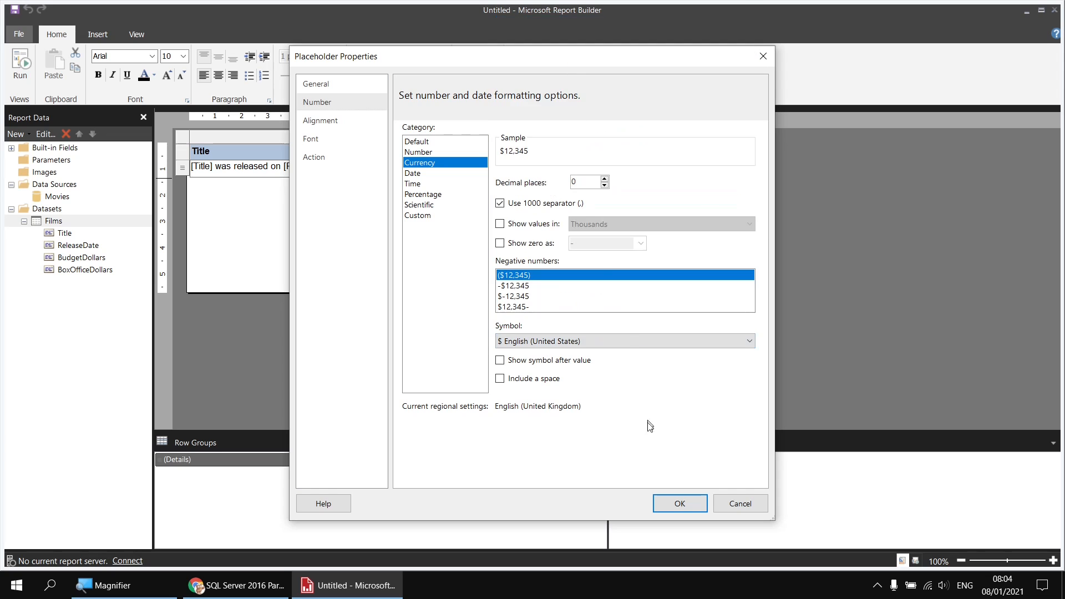
left_click(680, 503)
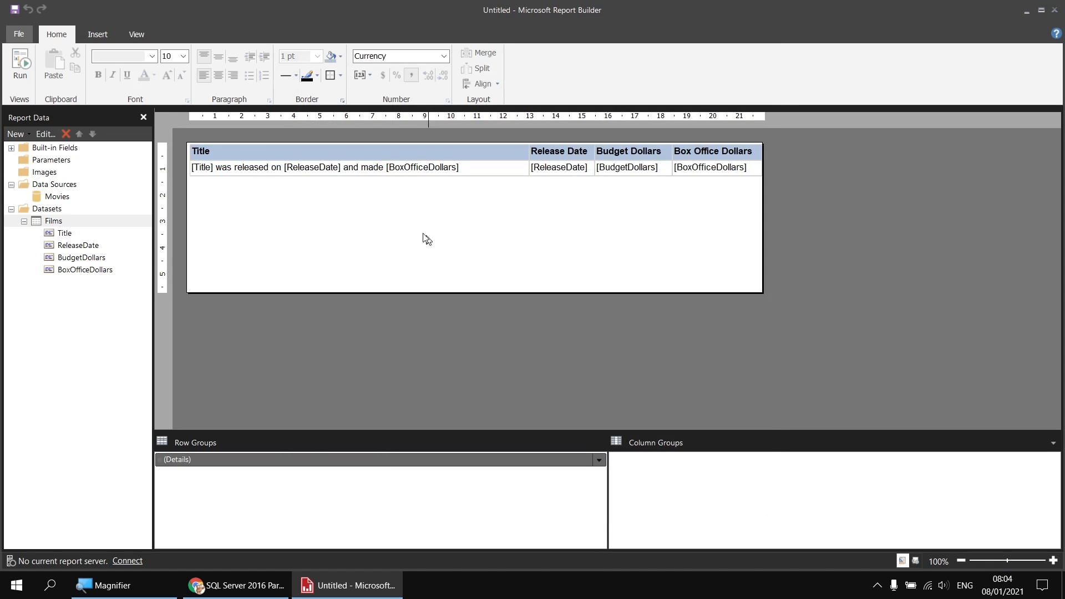
left_click(22, 64)
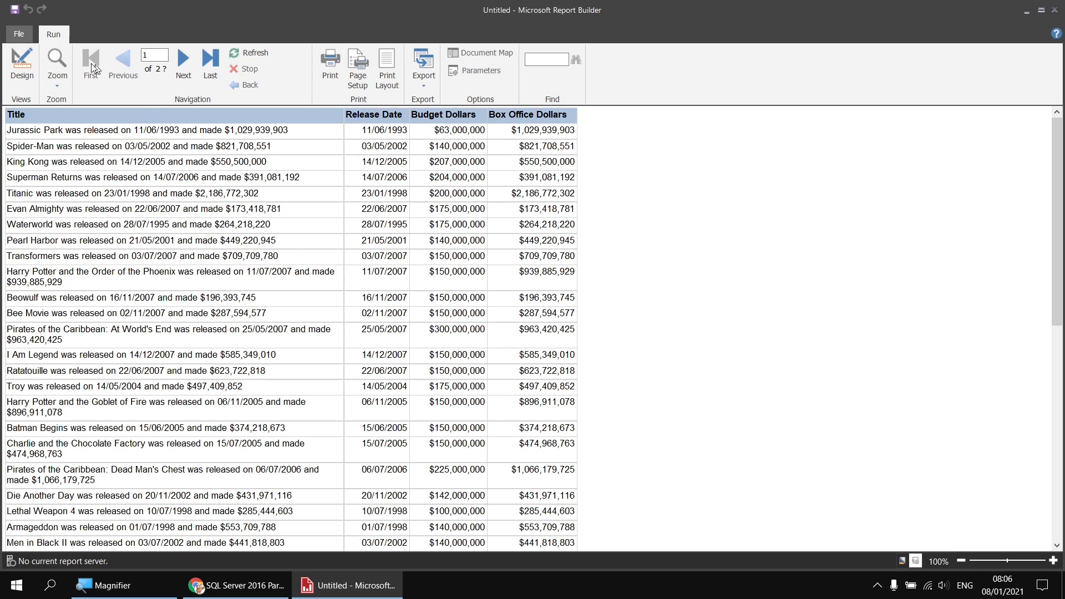
Return to the report design and insert a new column to the right of Box Office Dollars.
left_click(27, 65)
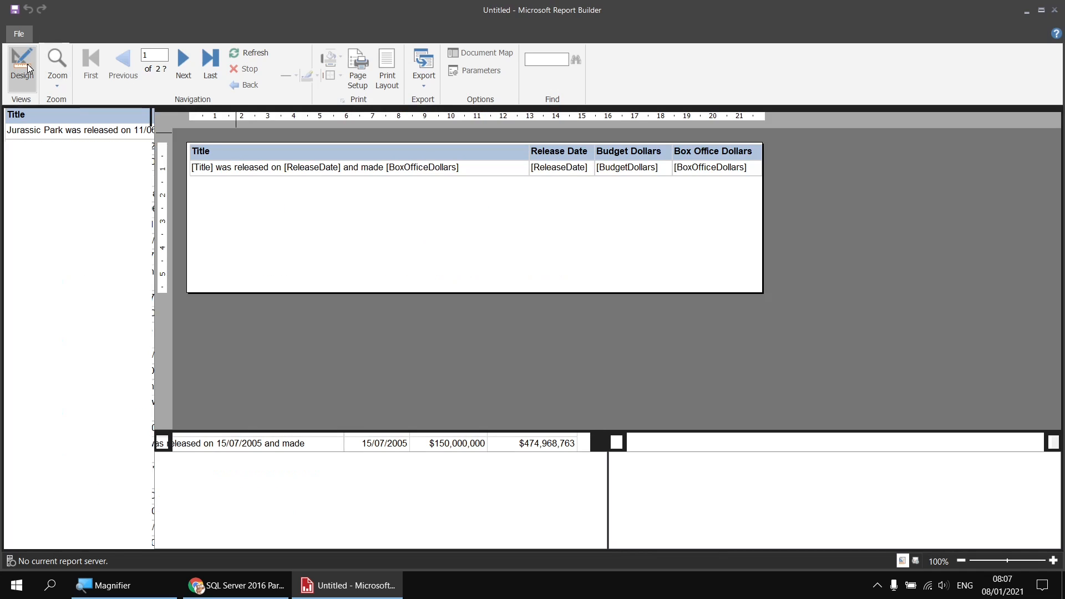
left_click(700, 168)
right_click(703, 138)
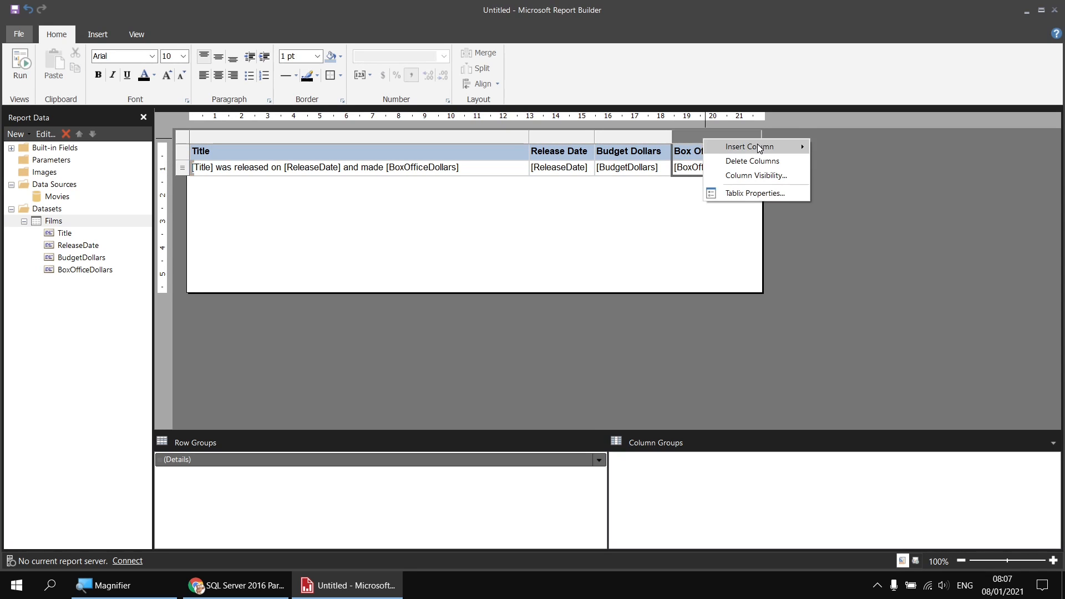
mouse_move(759, 145)
left_click(839, 160)
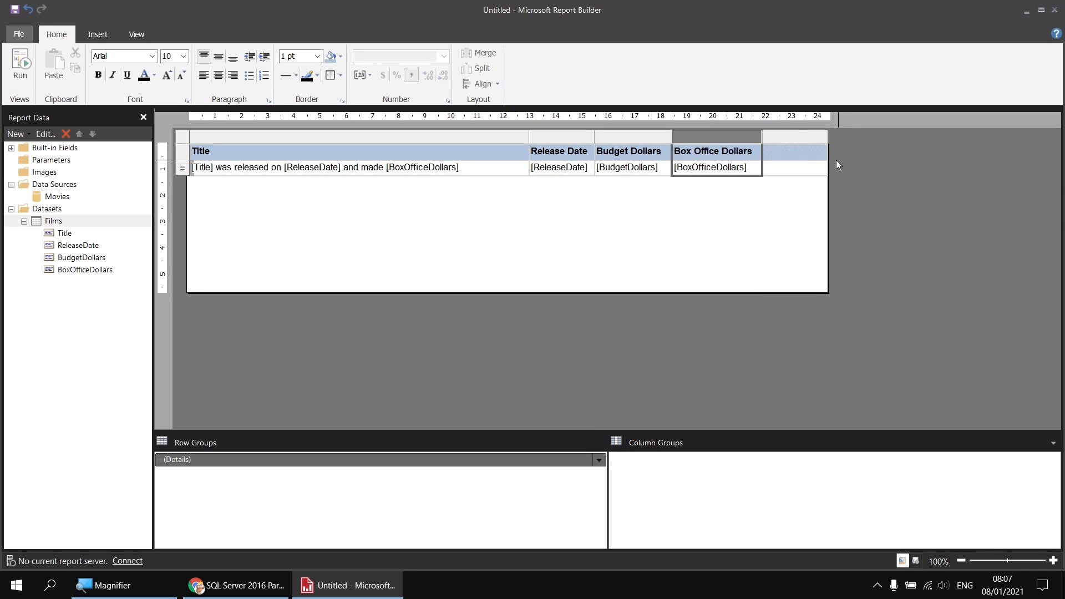
Give the new column's detail cell the expression =Fields!BoxOfficeDollars.Value-Fields!BudgetDollars.Value.
right_click(794, 171)
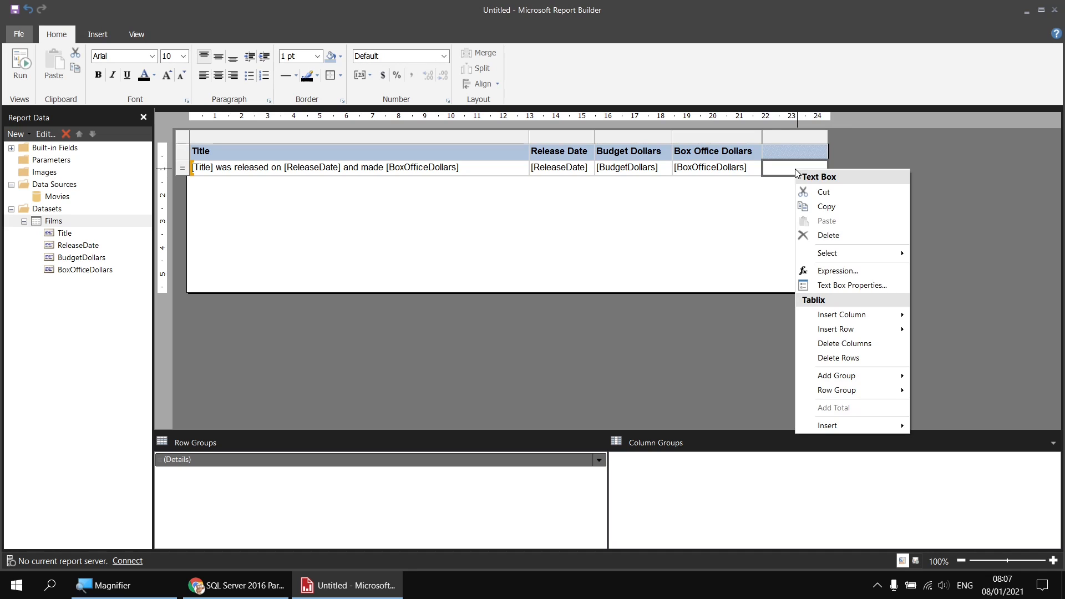
left_click(840, 269)
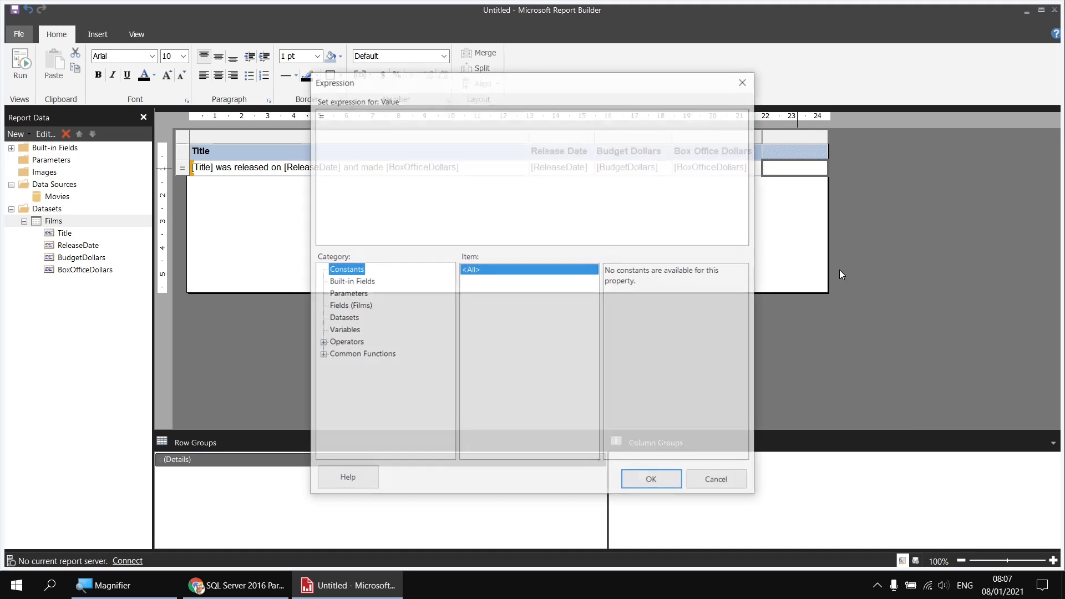
left_click(340, 308)
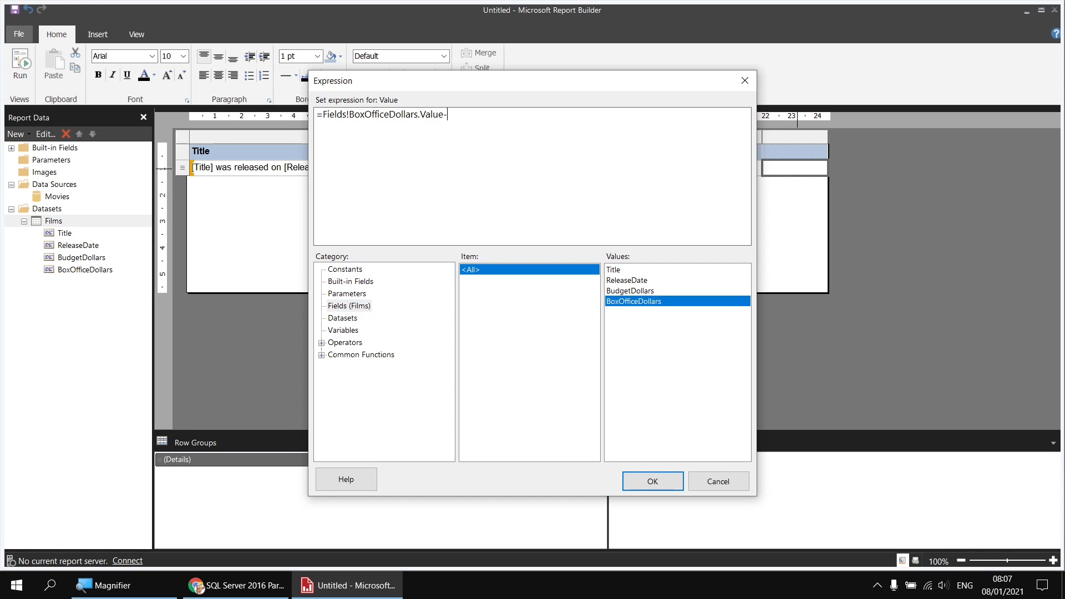
double_click(620, 291)
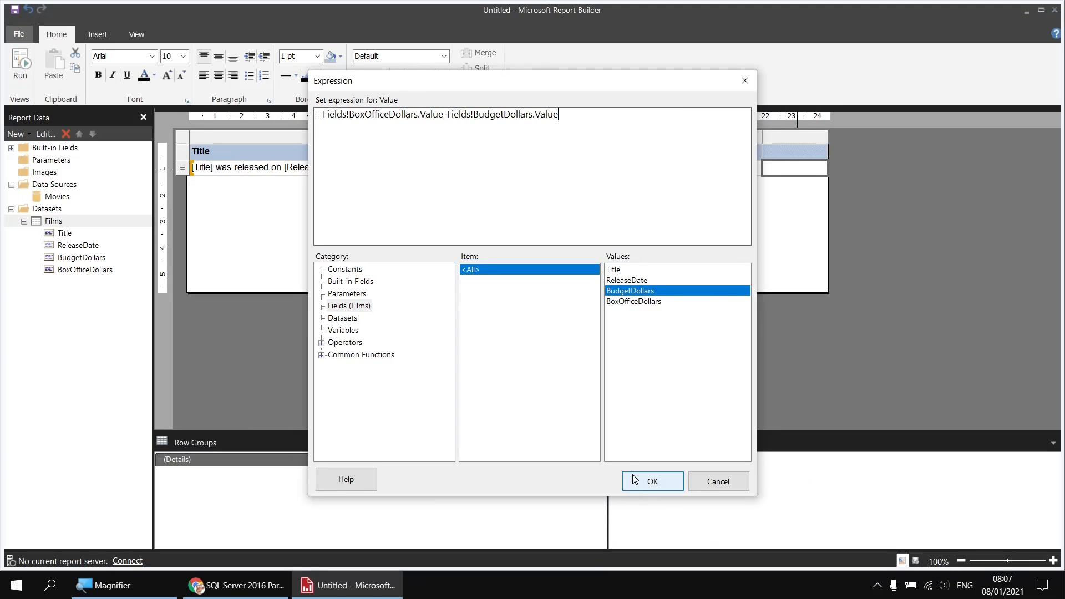
left_click(653, 482)
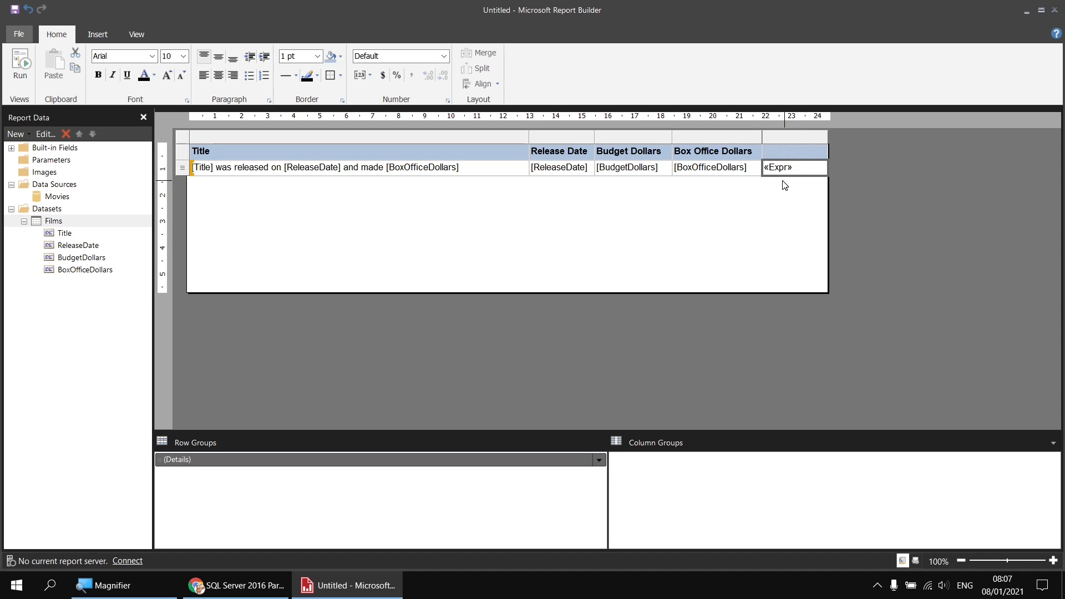
Label the new column's expression placeholder Profit, previewing the report before and after the change.
left_click(9, 76)
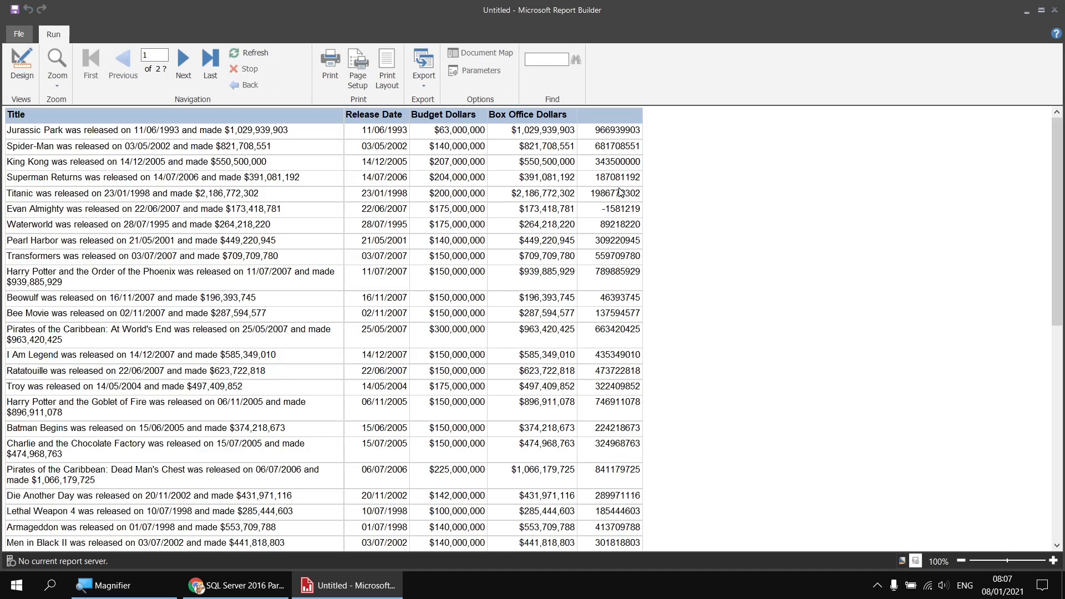
left_click(24, 75)
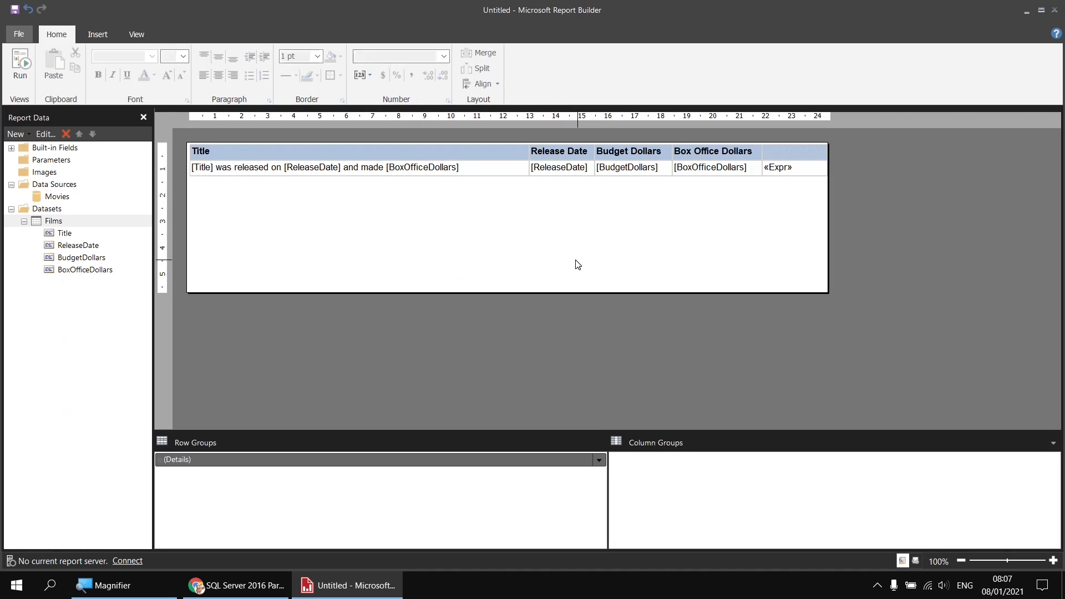
double_click(778, 168)
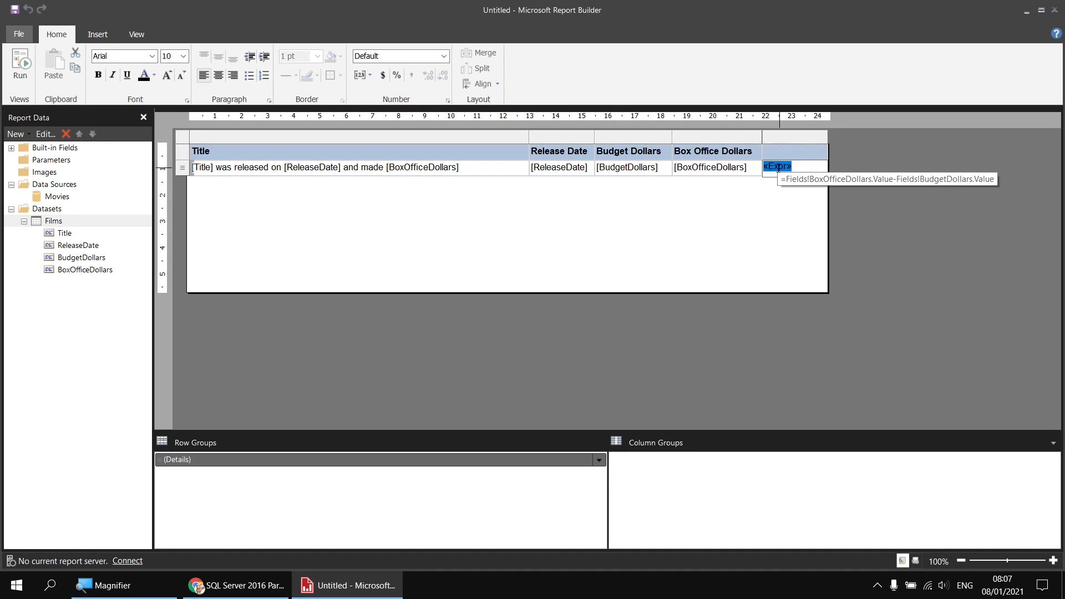
right_click(779, 168)
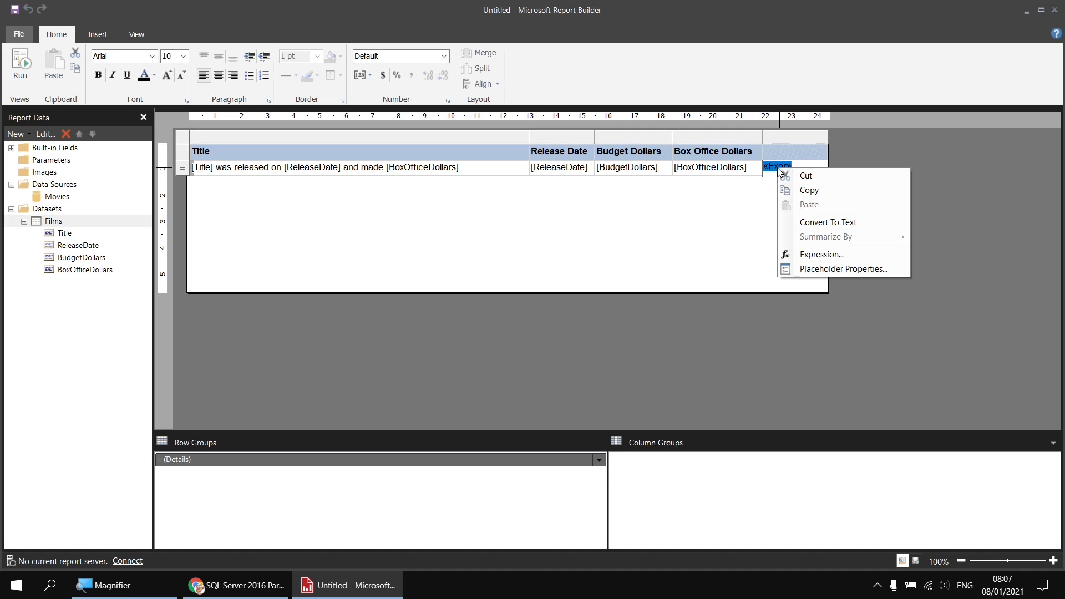
left_click(819, 274)
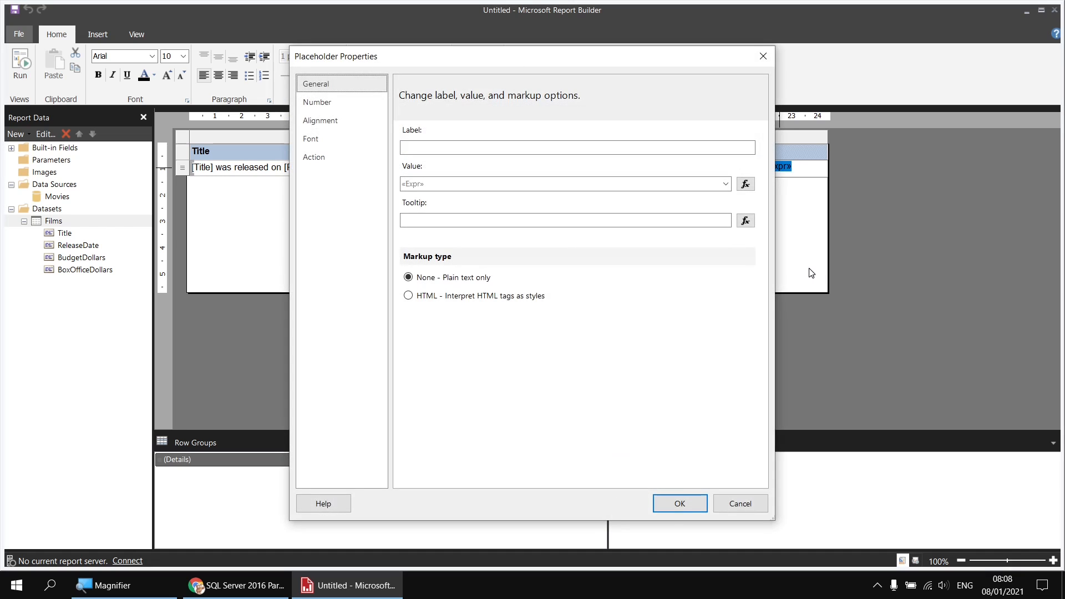
left_click(420, 148)
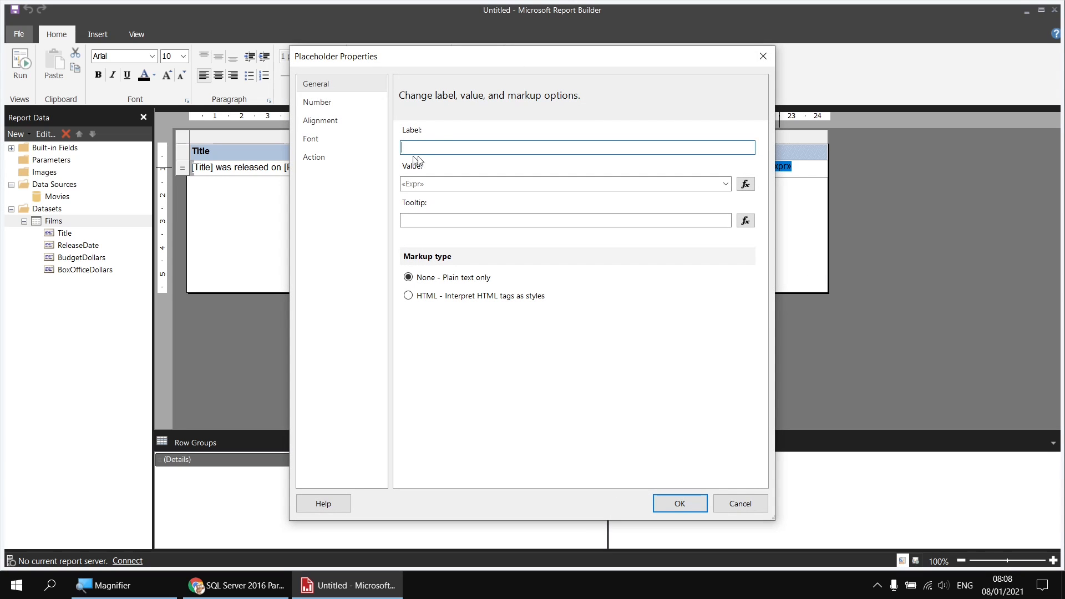
type("Profit")
left_click(681, 503)
left_click(797, 203)
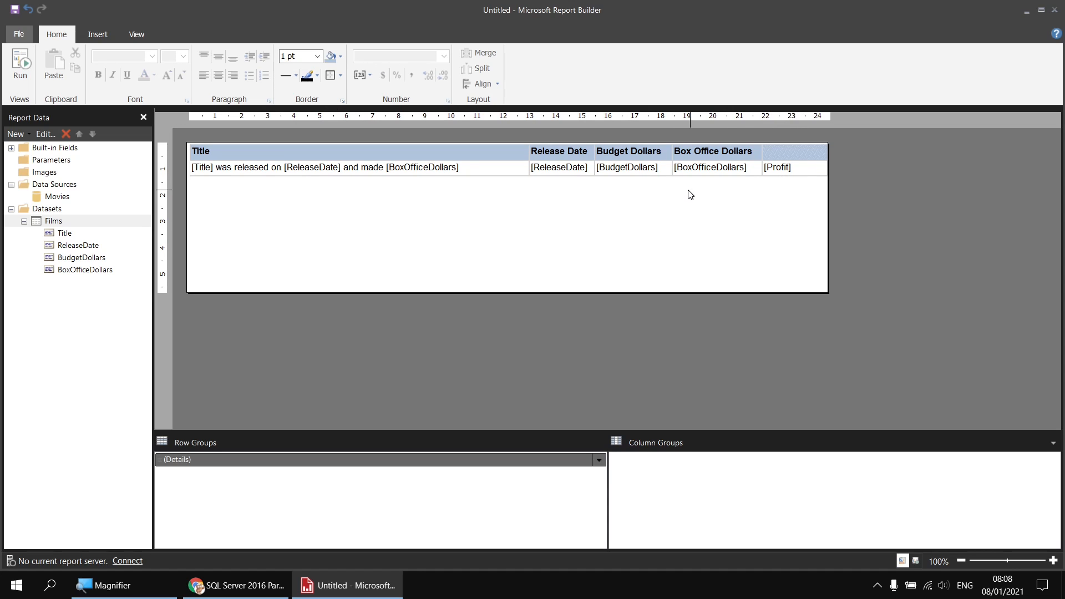
left_click(24, 67)
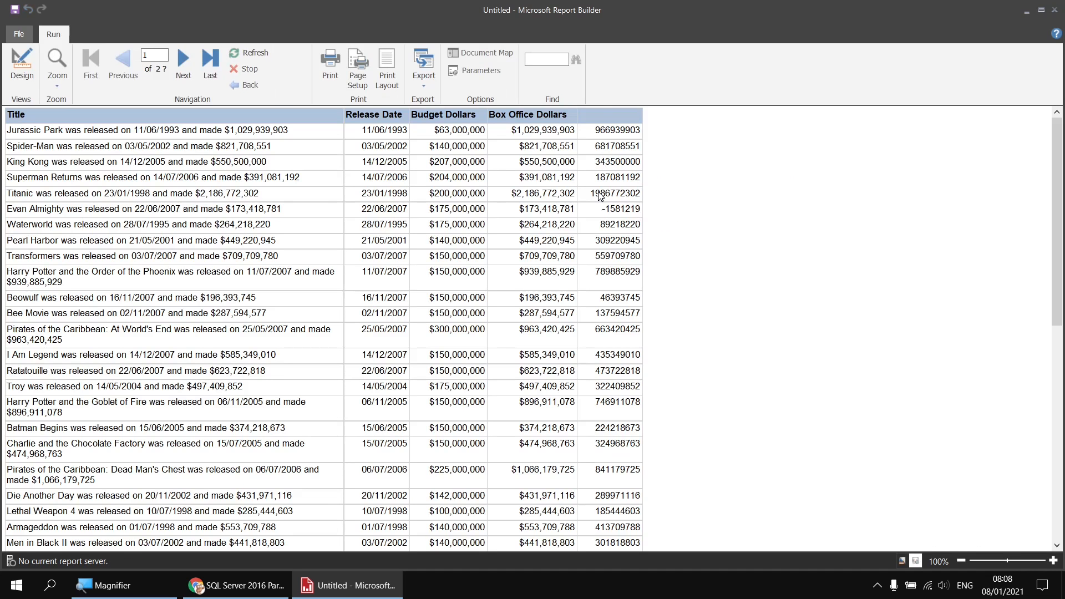
left_click(22, 68)
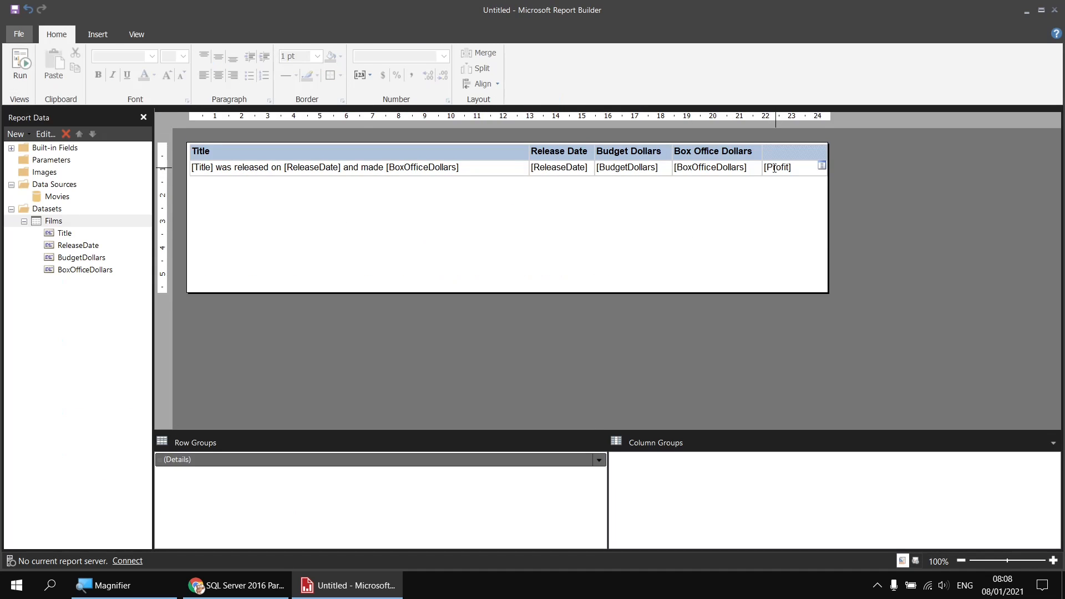
Format the Profit placeholder as Currency with 0 decimals, a 1000 separator and the $ English (United States) symbol, and preview the report.
double_click(774, 167)
right_click(774, 168)
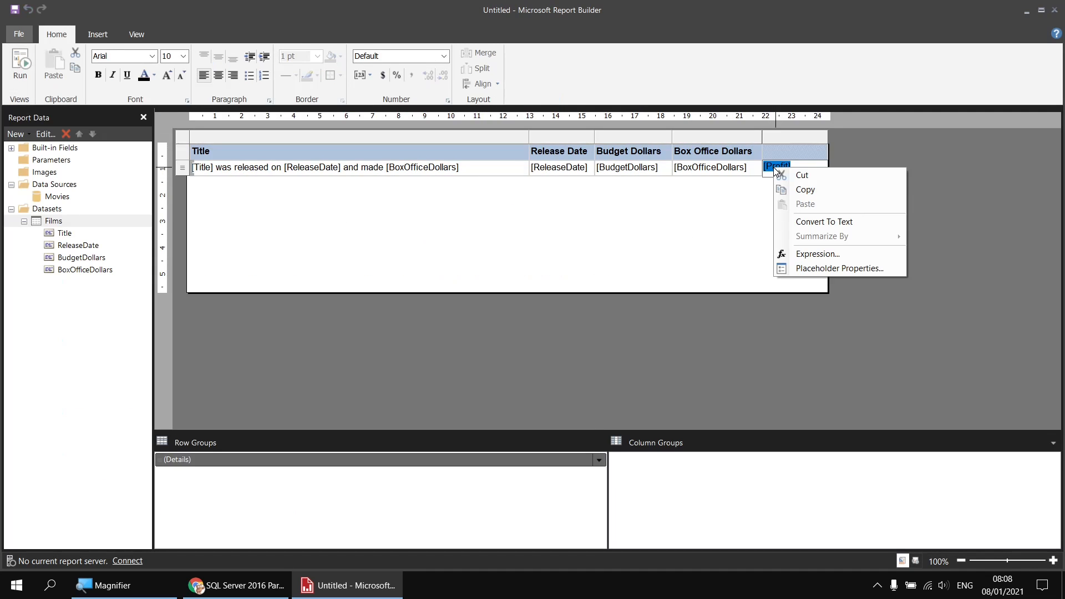
left_click(815, 269)
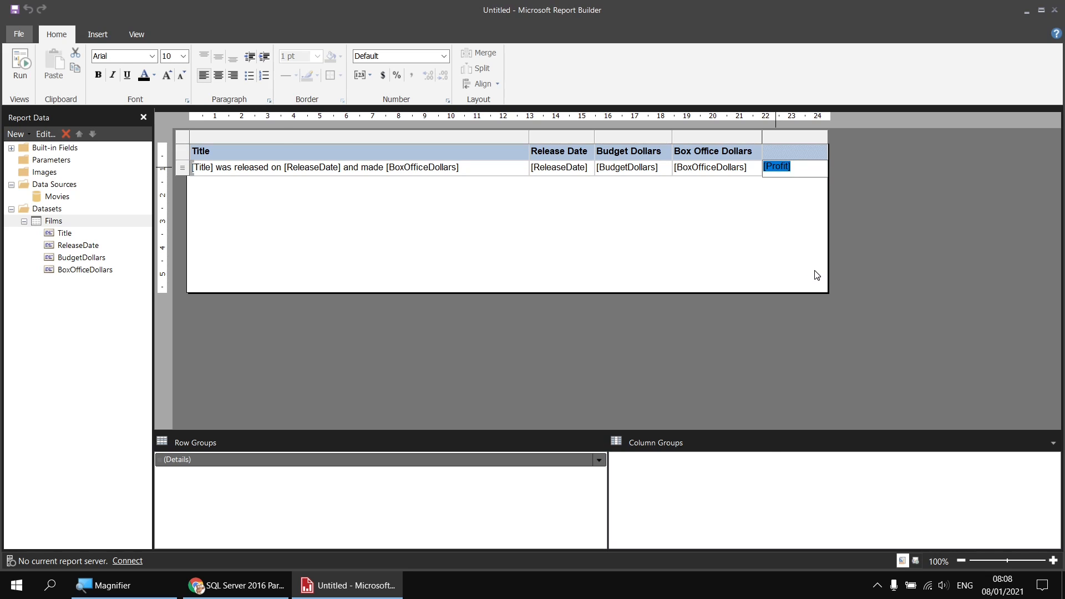
left_click(335, 104)
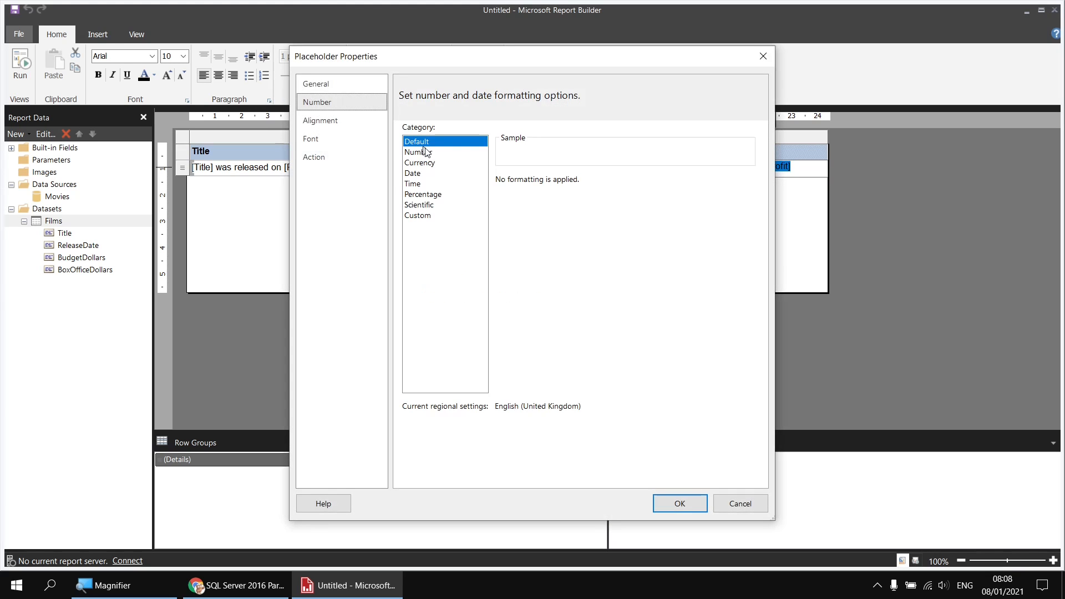
left_click(428, 163)
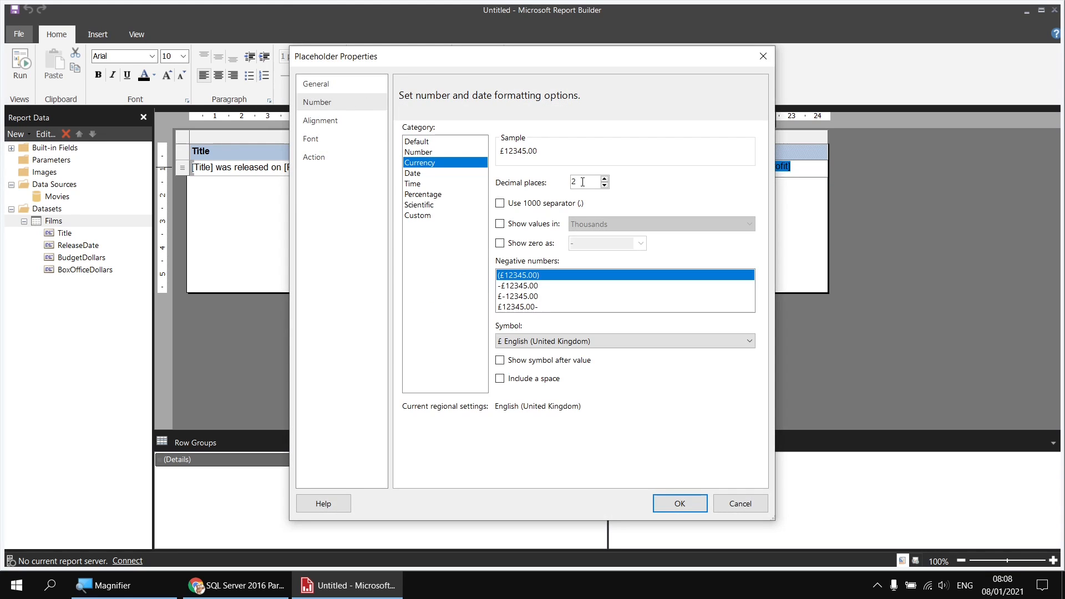
double_click(604, 185)
left_click(501, 204)
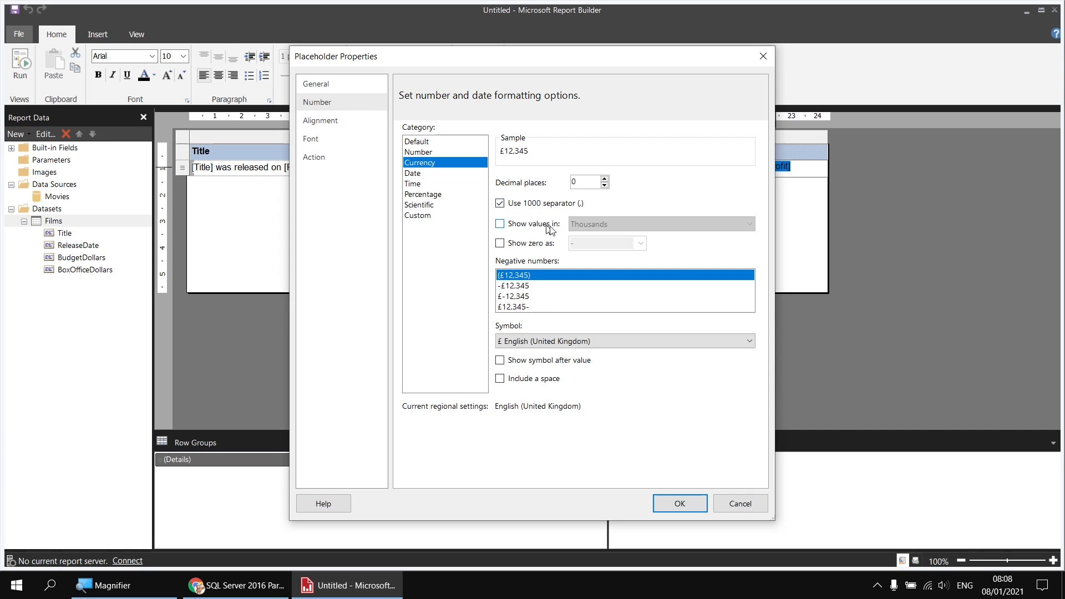
left_click(567, 340)
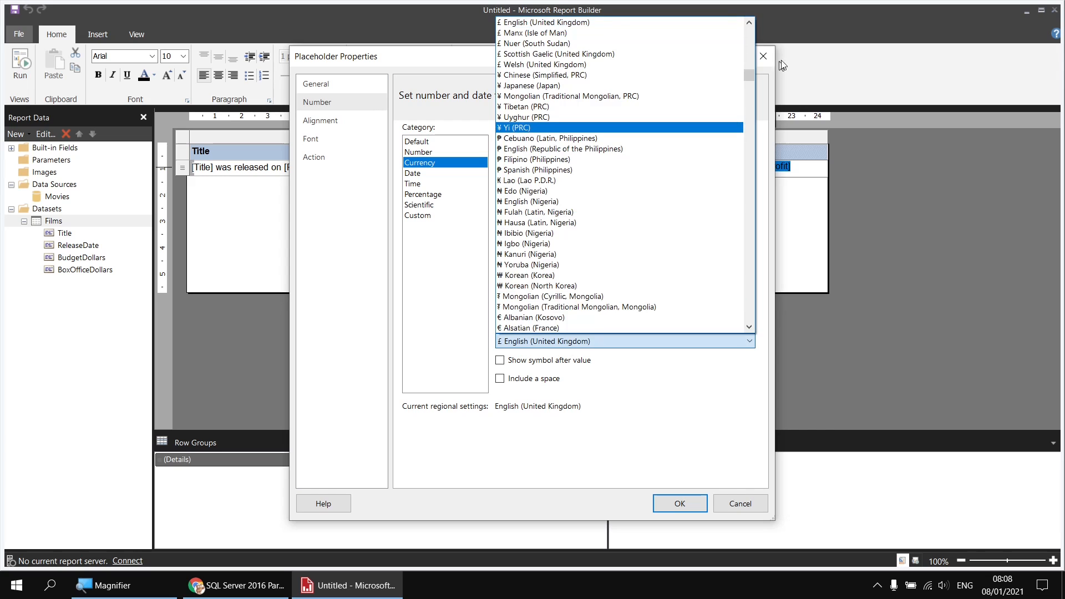
left_click_drag(751, 75, 750, 58)
left_click(574, 105)
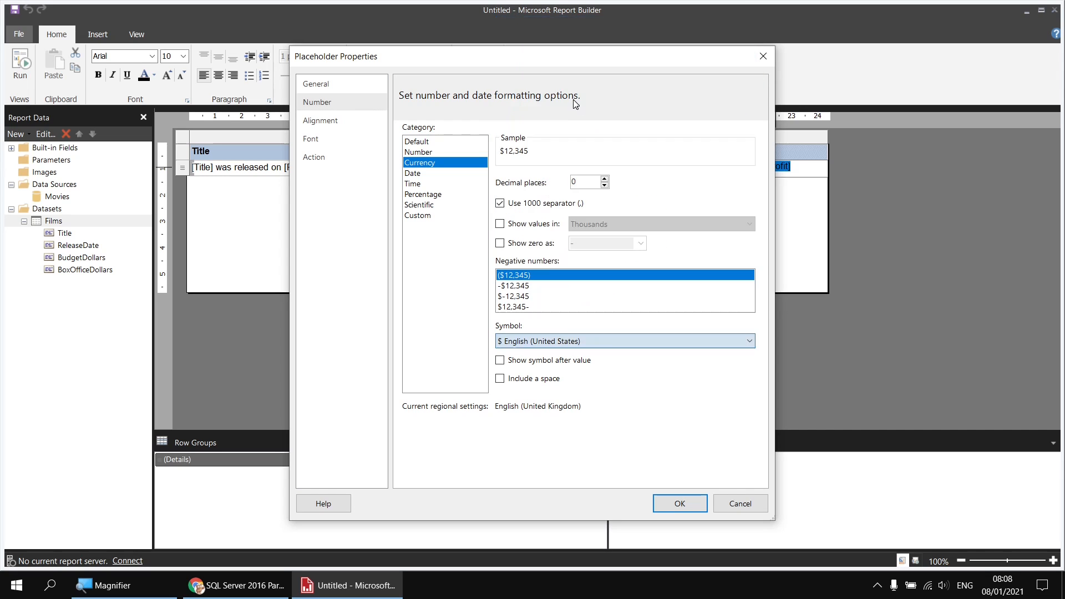
left_click(679, 503)
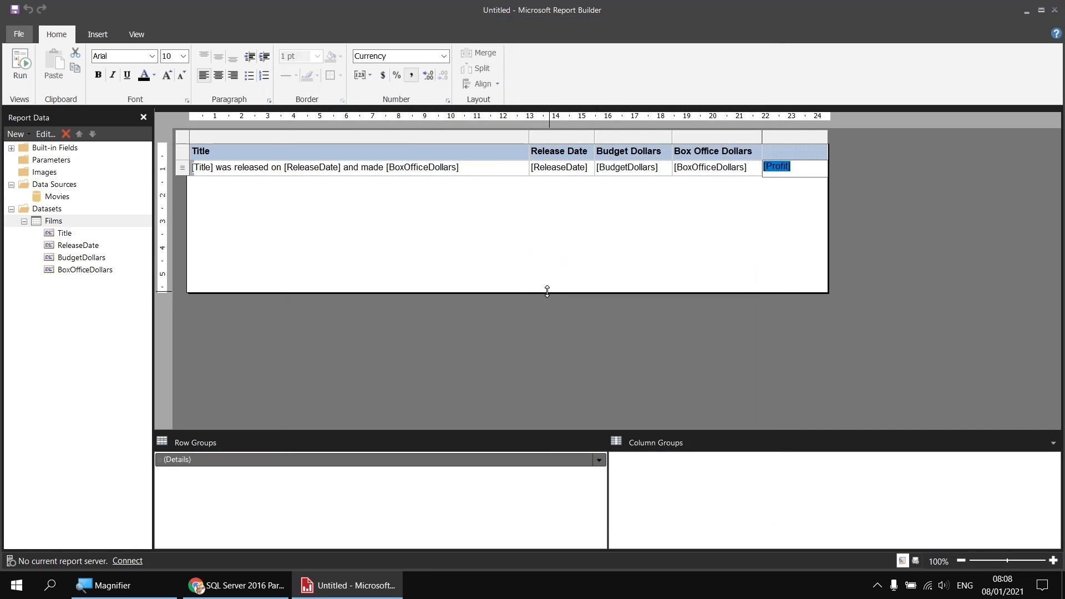
left_click(20, 62)
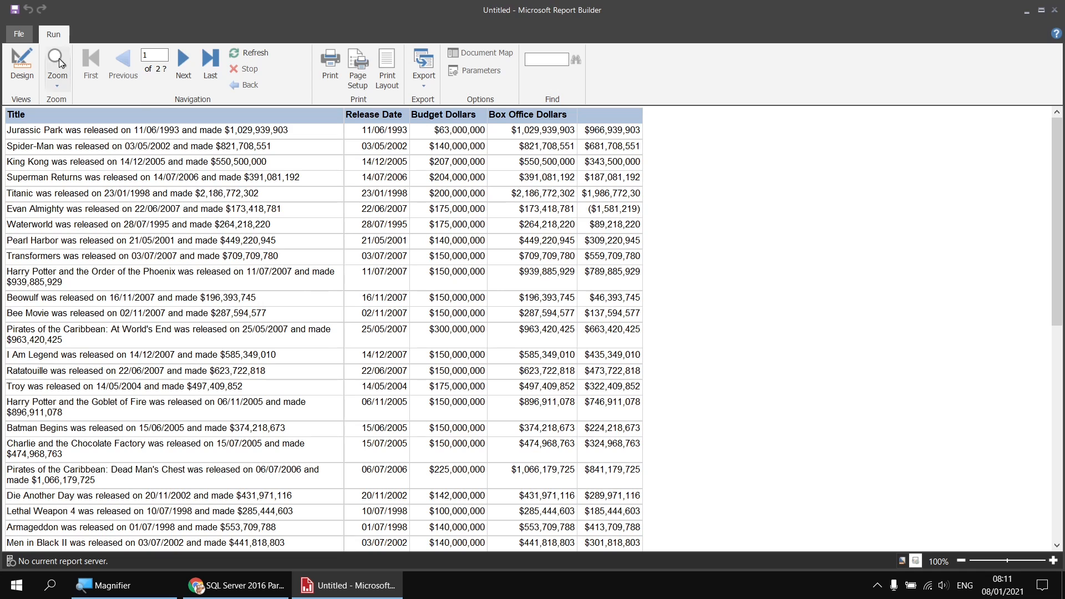
Return to the report design and widen the Profit column until the table ends at about 30.5 on the ruler.
left_click(22, 64)
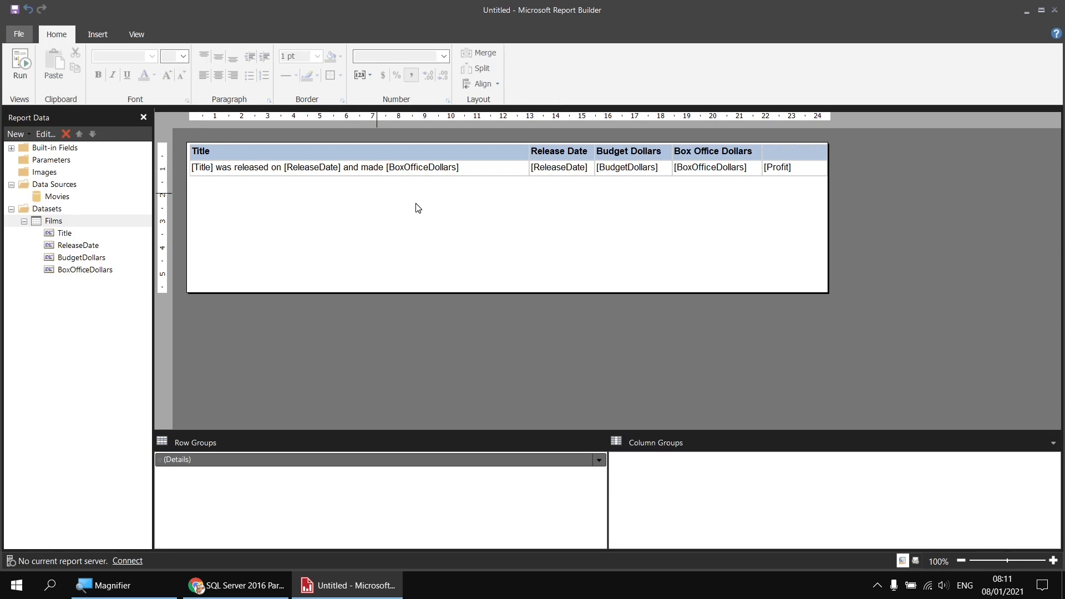
left_click(804, 174)
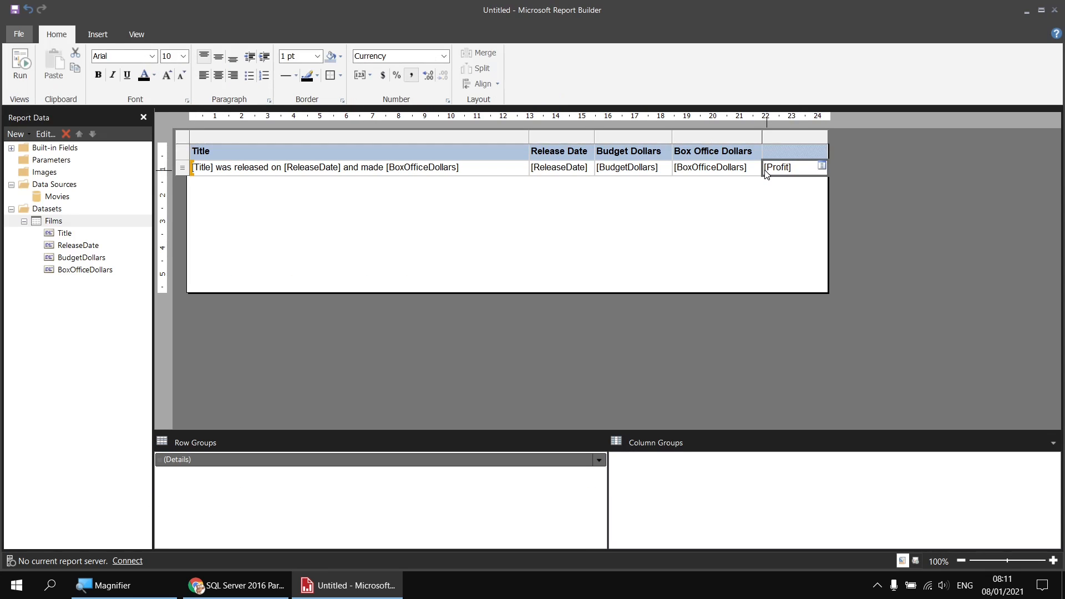
left_click(766, 172)
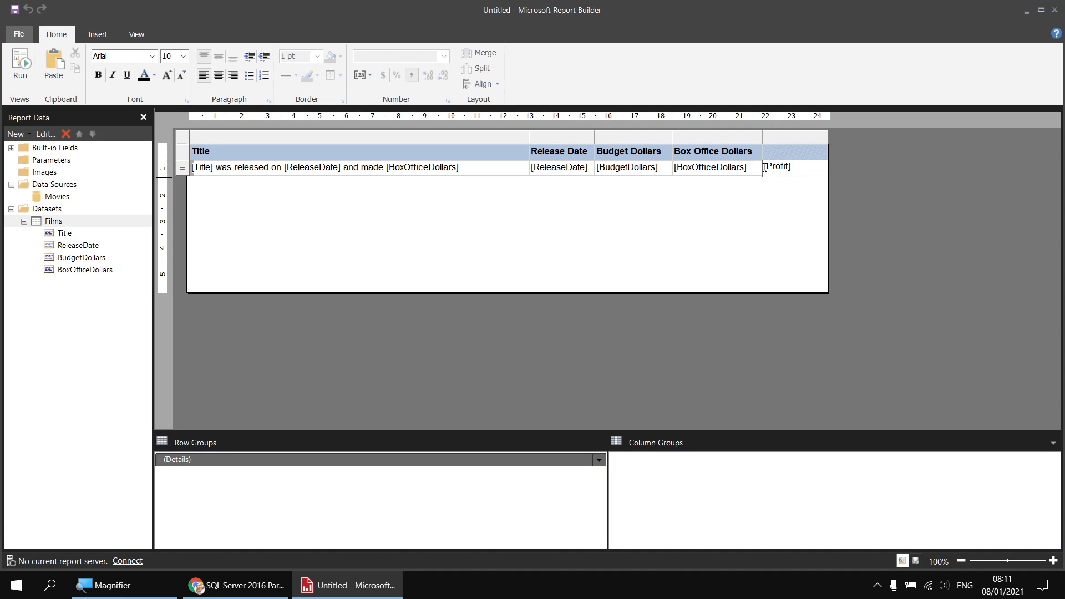
left_click(831, 137)
left_click_drag(832, 136, 991, 136)
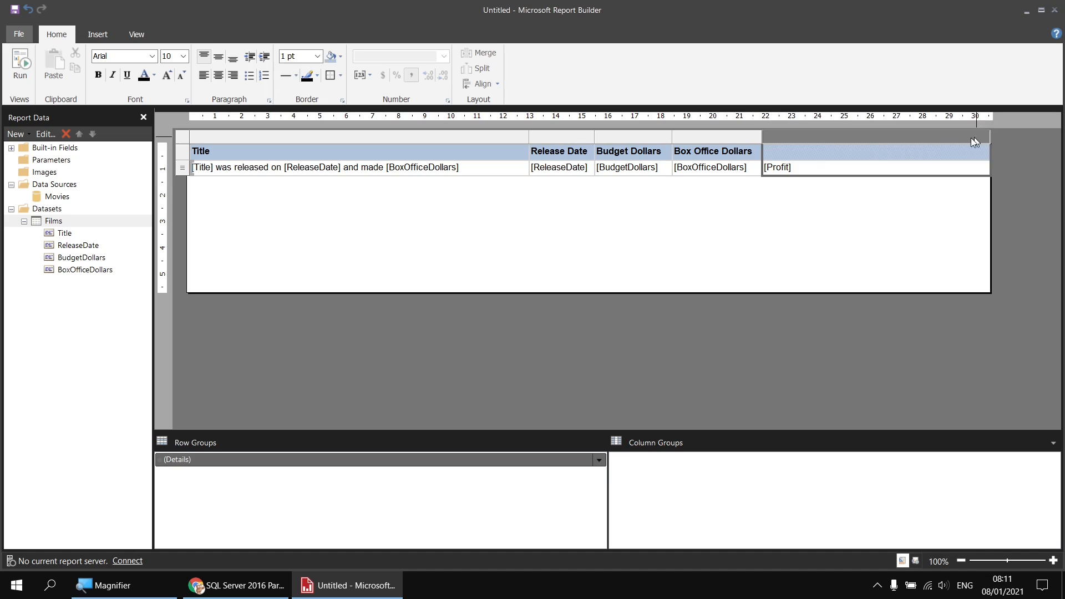
Extend the Profit cell's text to read "[Title] made a of [Profit]", leaving a gap before "of".
left_click(804, 170)
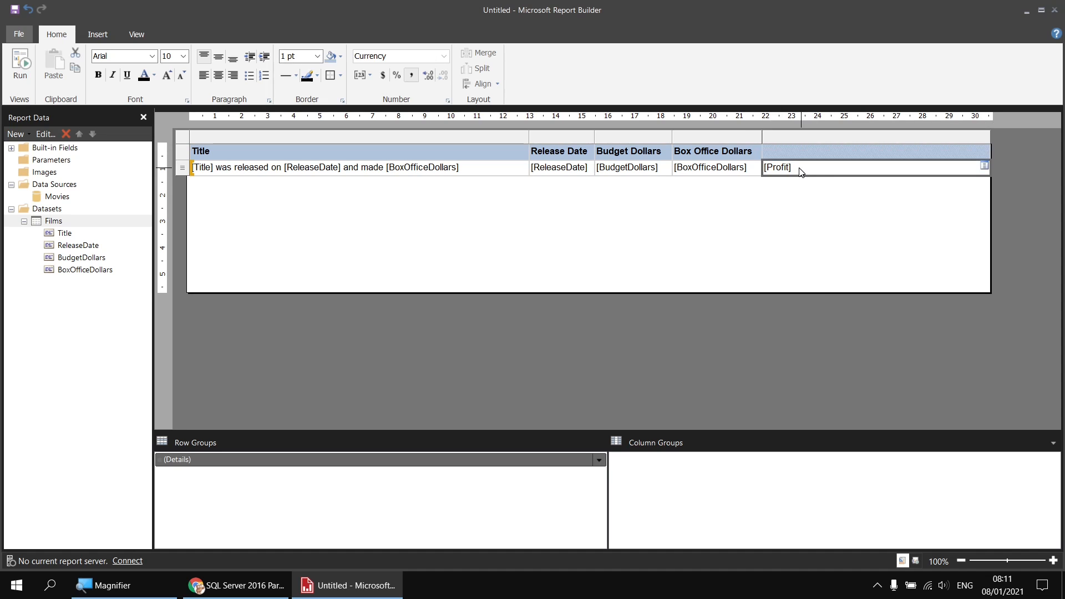
left_click(767, 171)
double_click(764, 168)
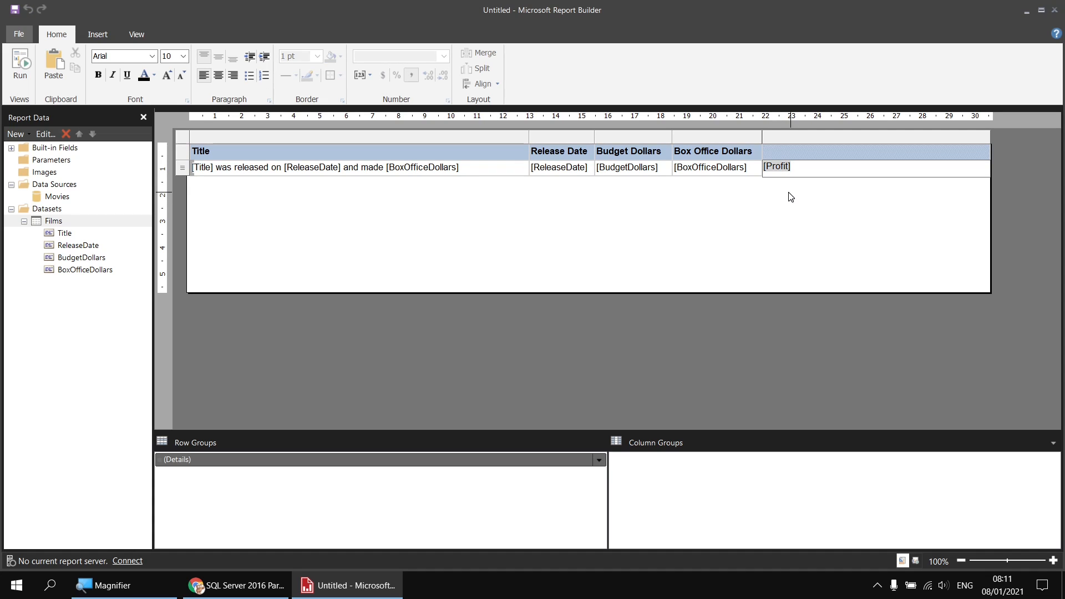
type("[Title] made a ")
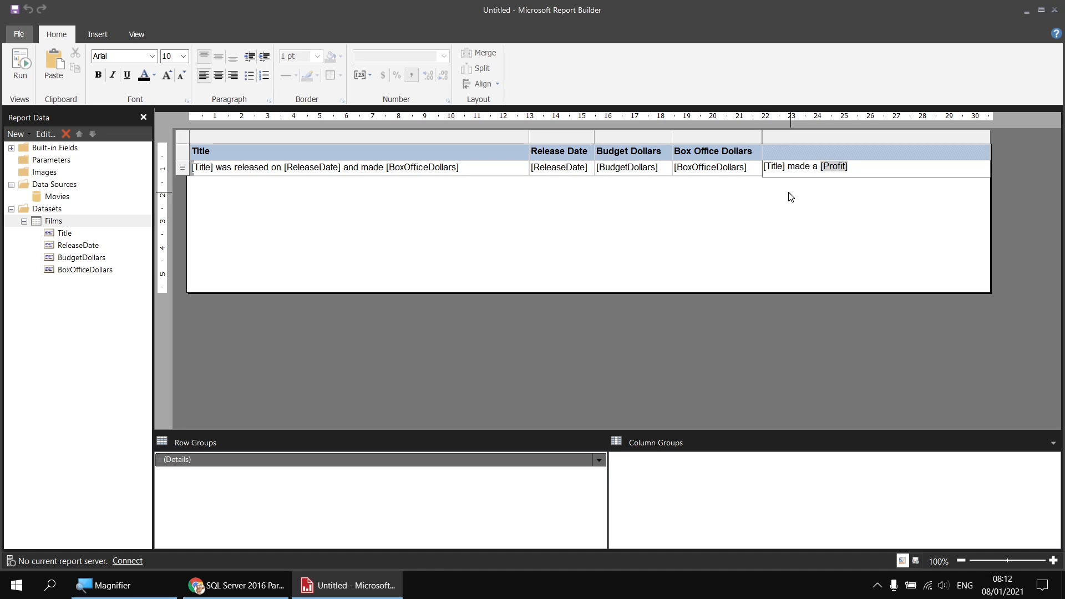
type(" of")
key("Left")
Create a placeholder labelled ProfitOrLoss in the gap between "made a" and "of" in the Profit cell.
right_click(820, 166)
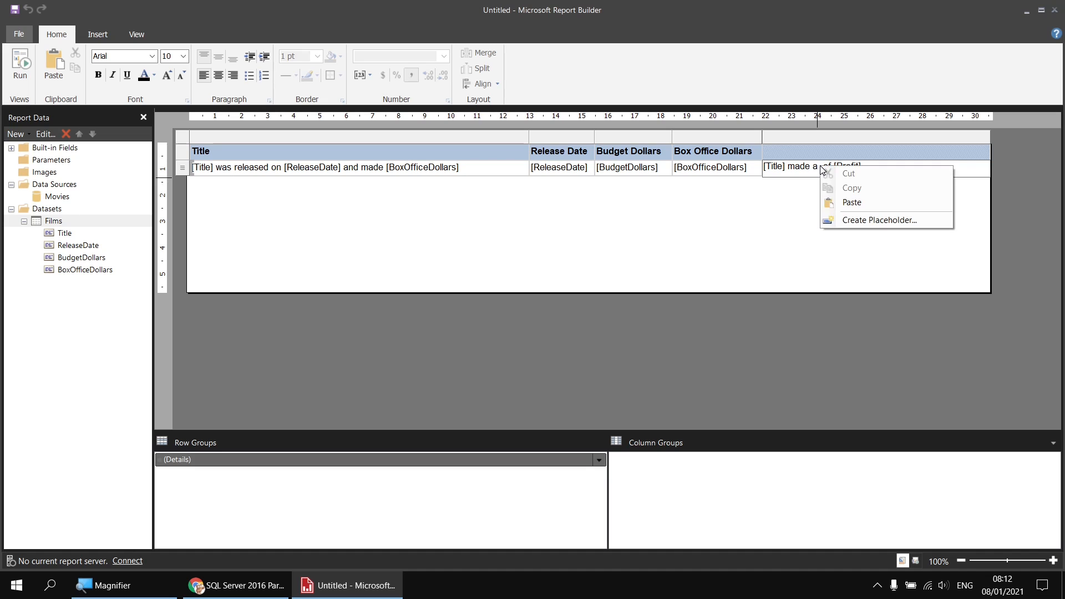
left_click(839, 221)
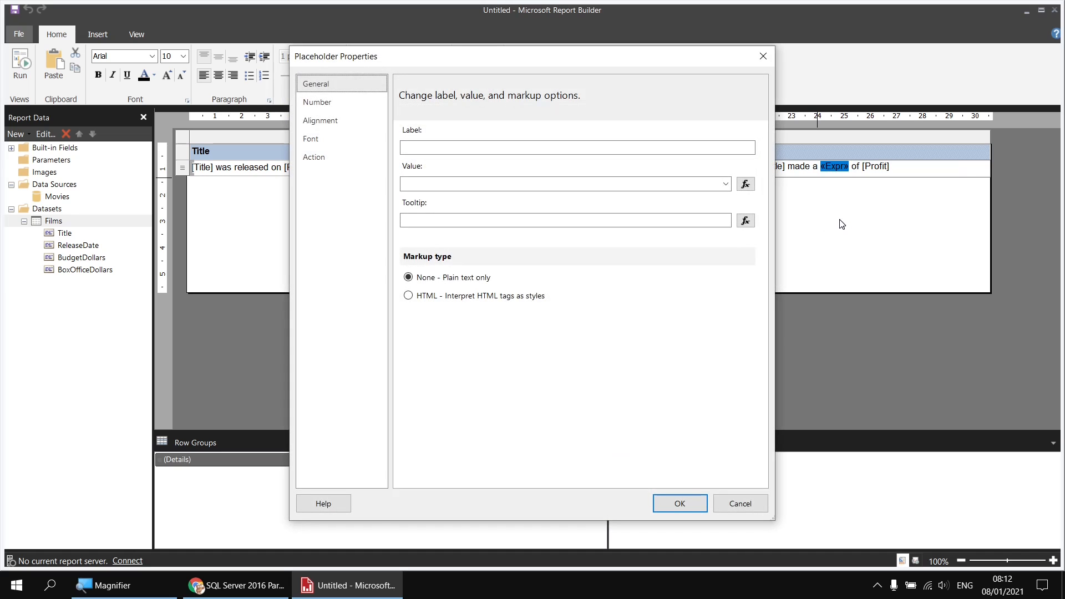
left_click(412, 150)
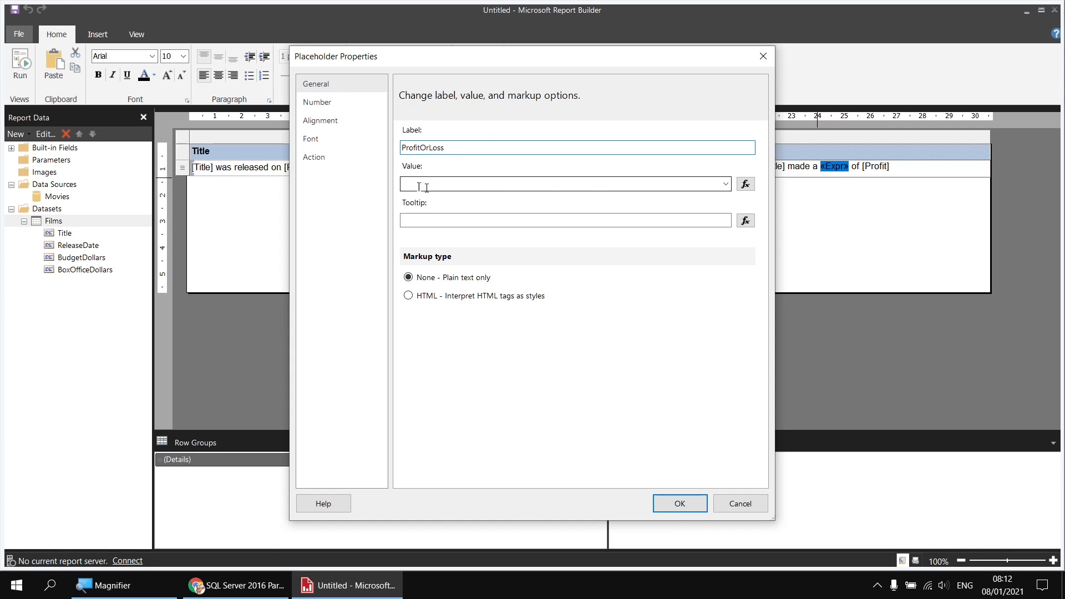
Start an expression for the ProfitOrLoss placeholder's value with the IIf program flow function.
left_click(725, 184)
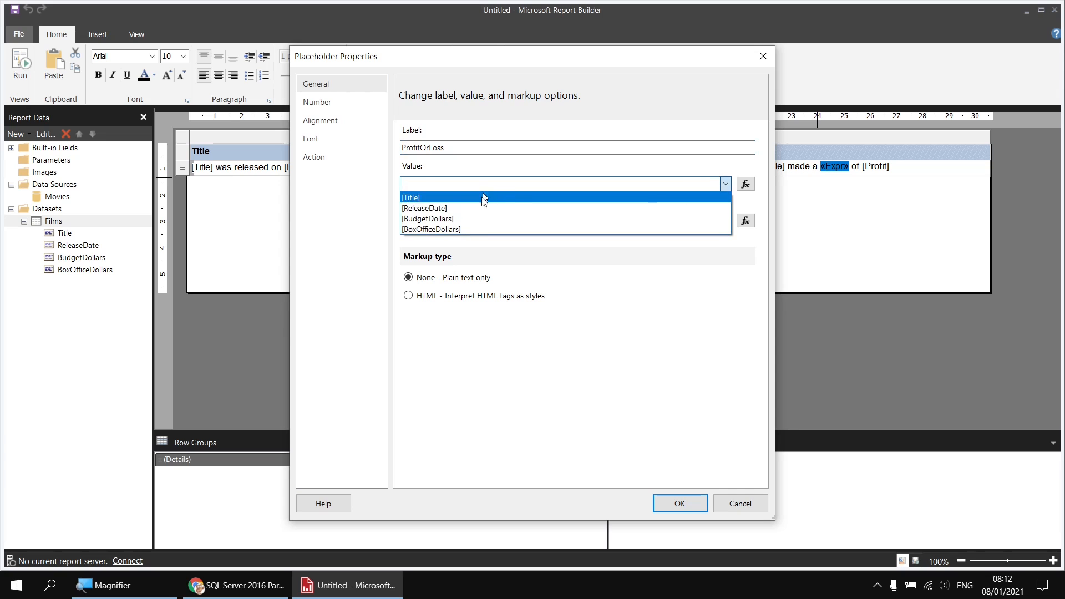
left_click(746, 185)
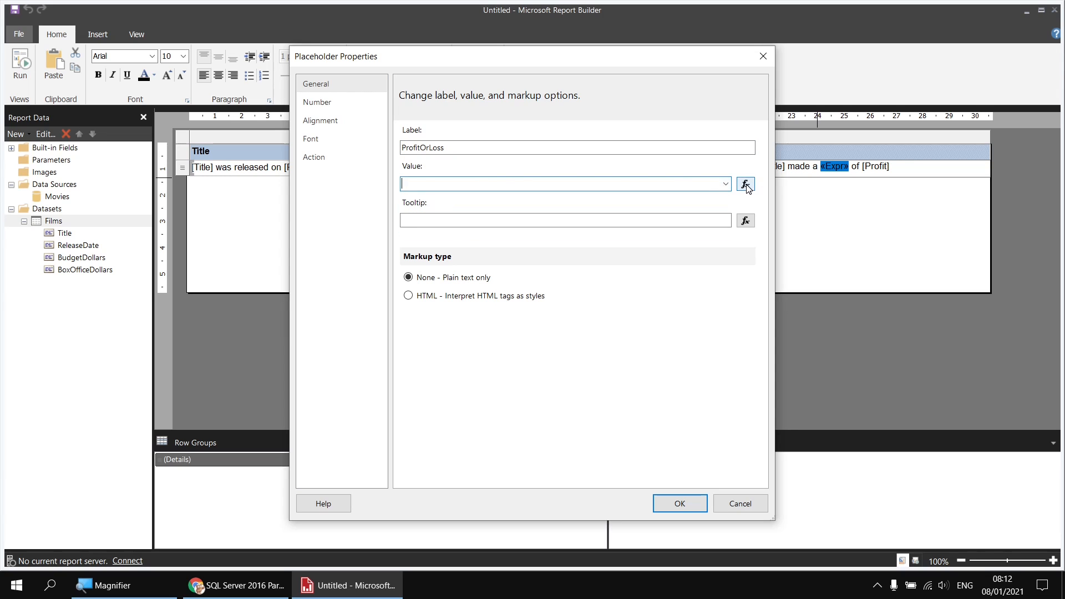
left_click(746, 185)
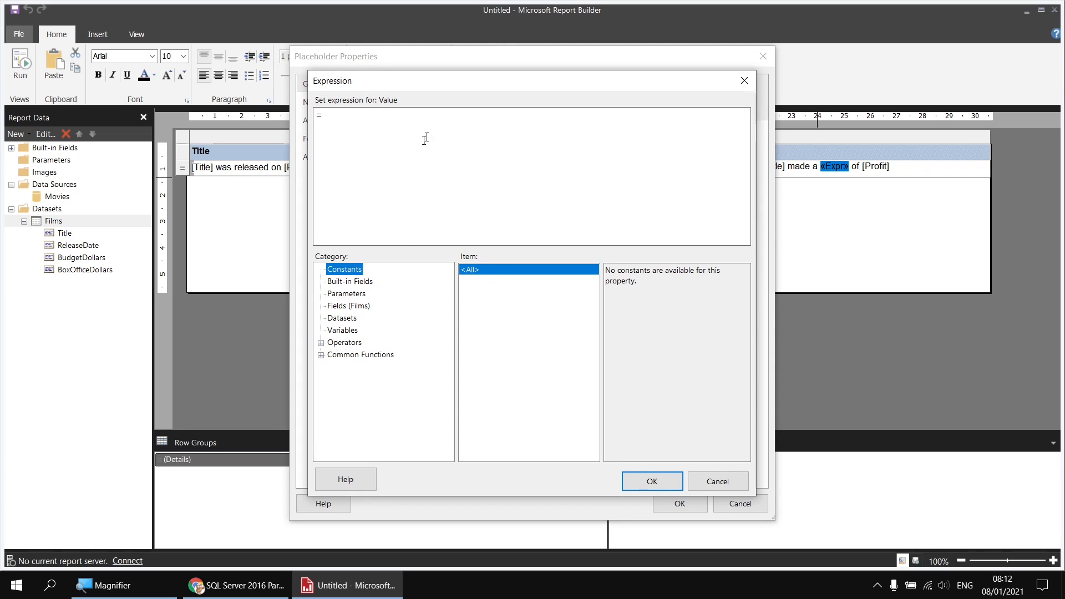
left_click(320, 356)
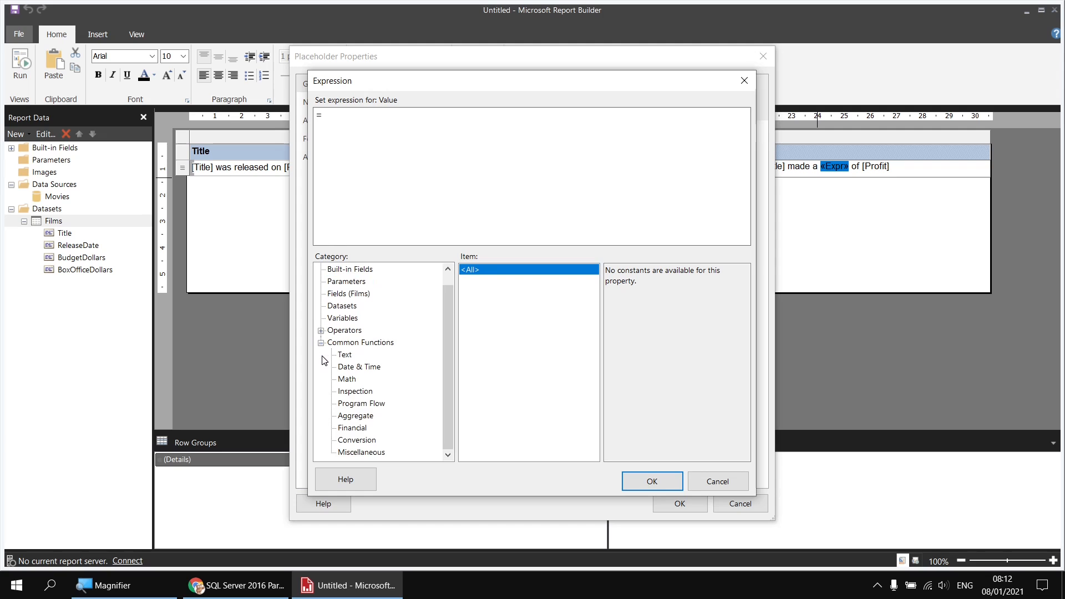
left_click(355, 403)
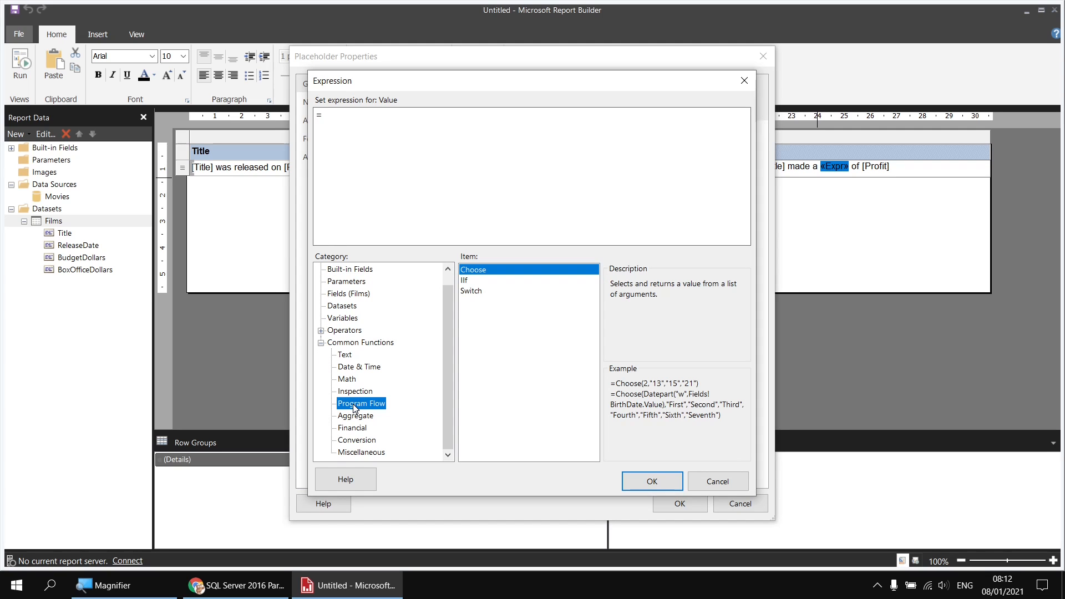
left_click(469, 281)
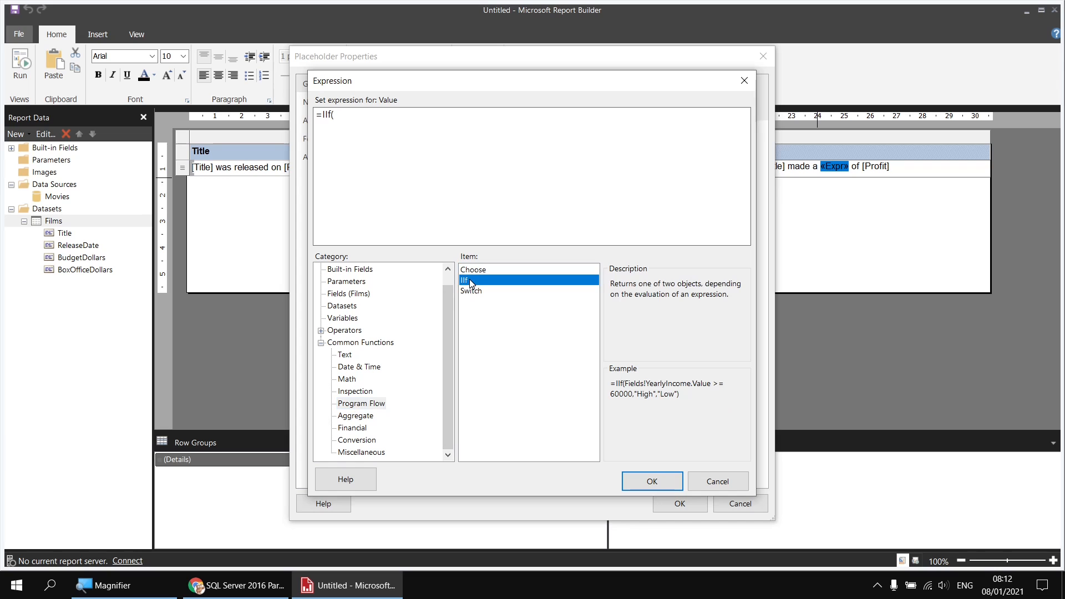
Complete the IIf expression to return "loss" when BoxOfficeDollars is less than BudgetDollars, otherwise "profit", and apply it to the placeholder.
left_click(335, 294)
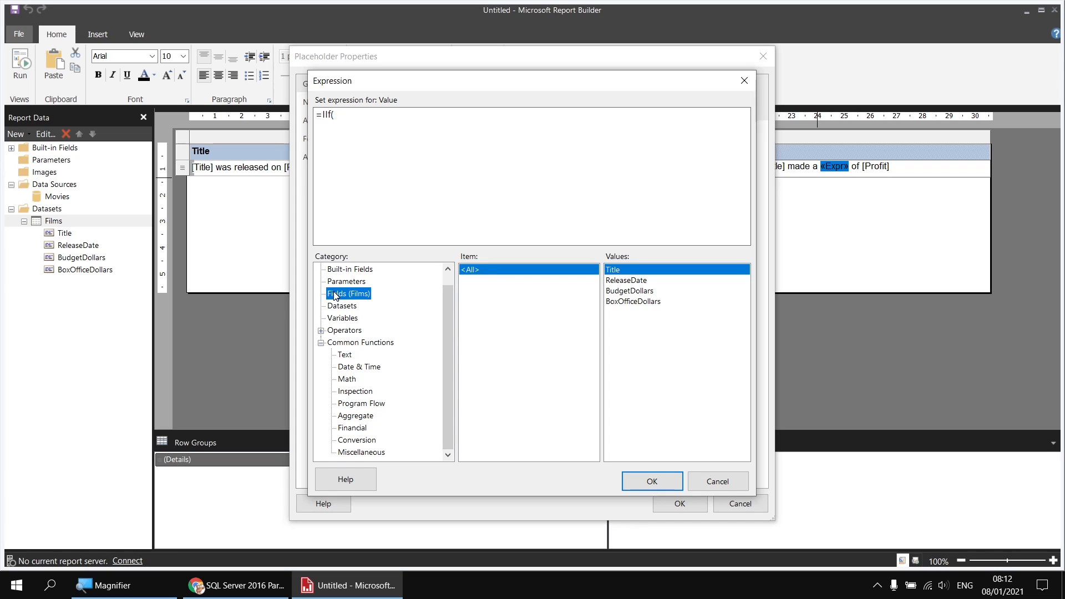
double_click(641, 302)
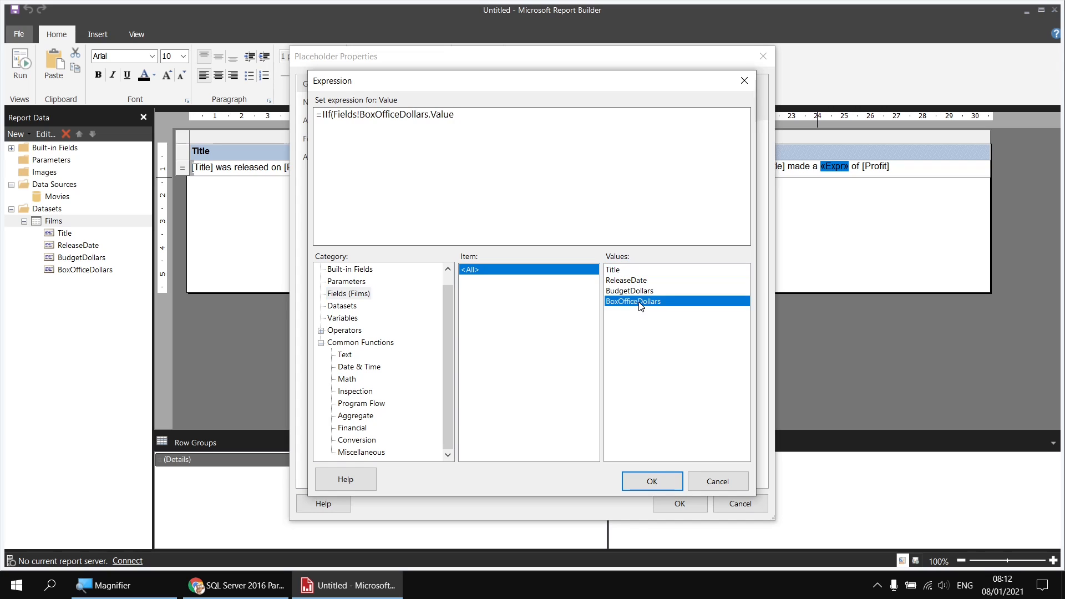
type("<")
double_click(648, 289)
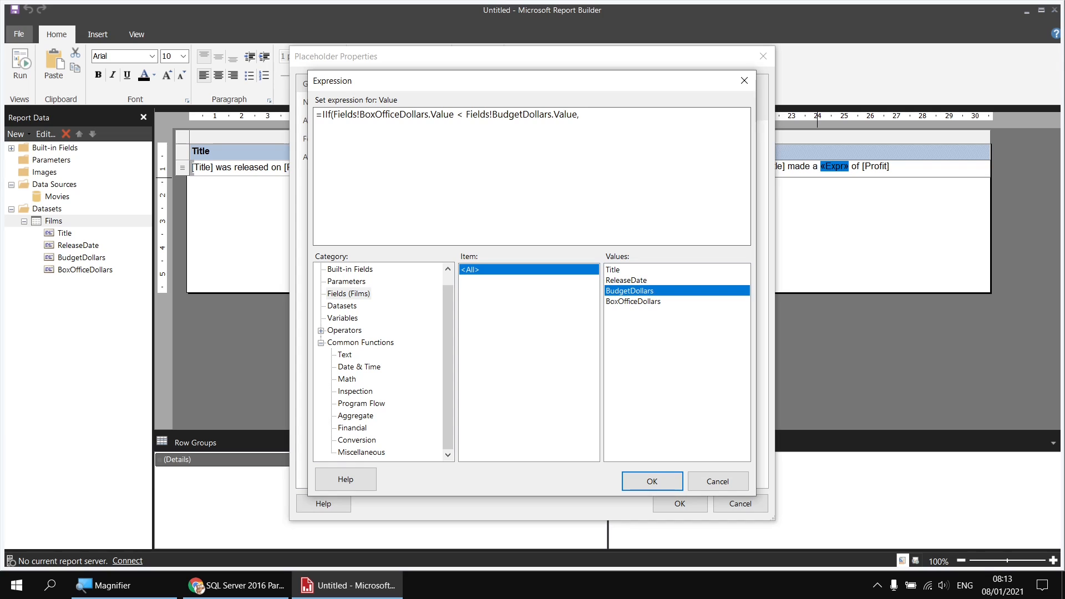
type("\"loss\", \"profit\"")
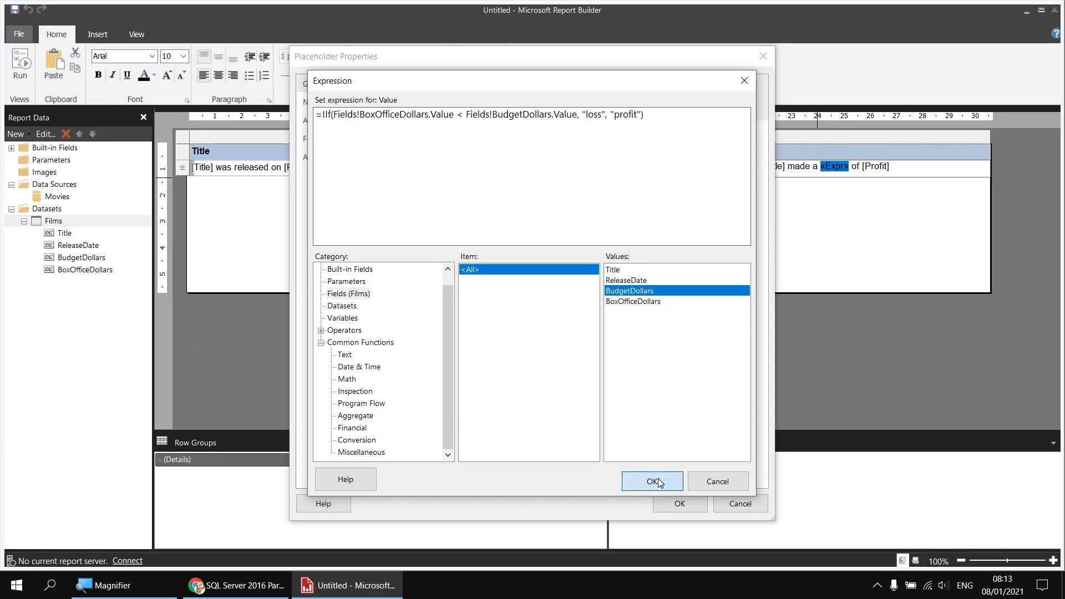
left_click(658, 481)
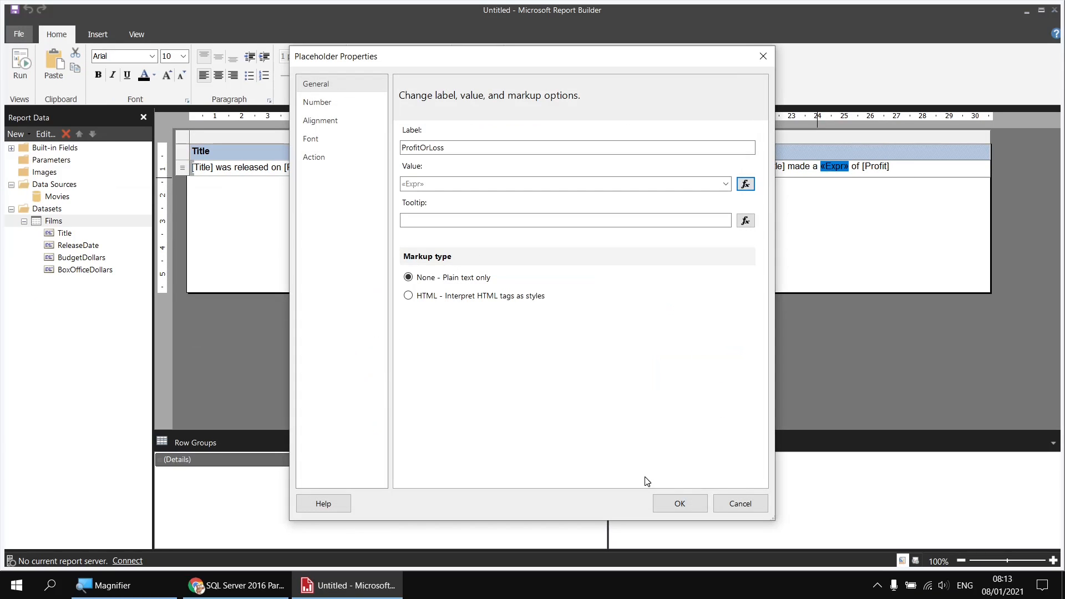
left_click(680, 503)
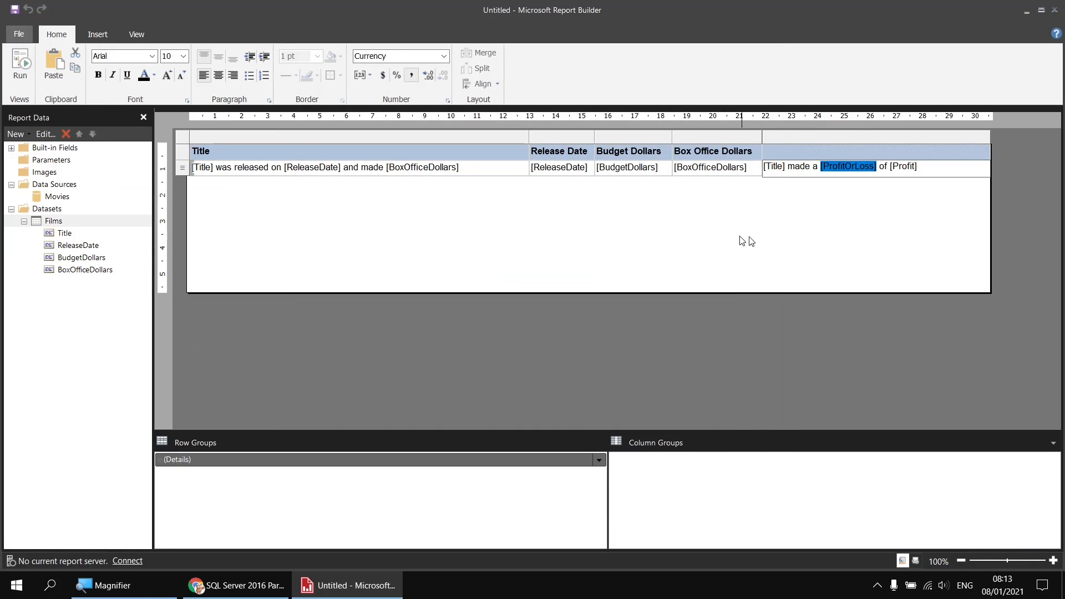
Check the finished sentence in the last column of the design and run the report to preview it.
left_click(860, 204)
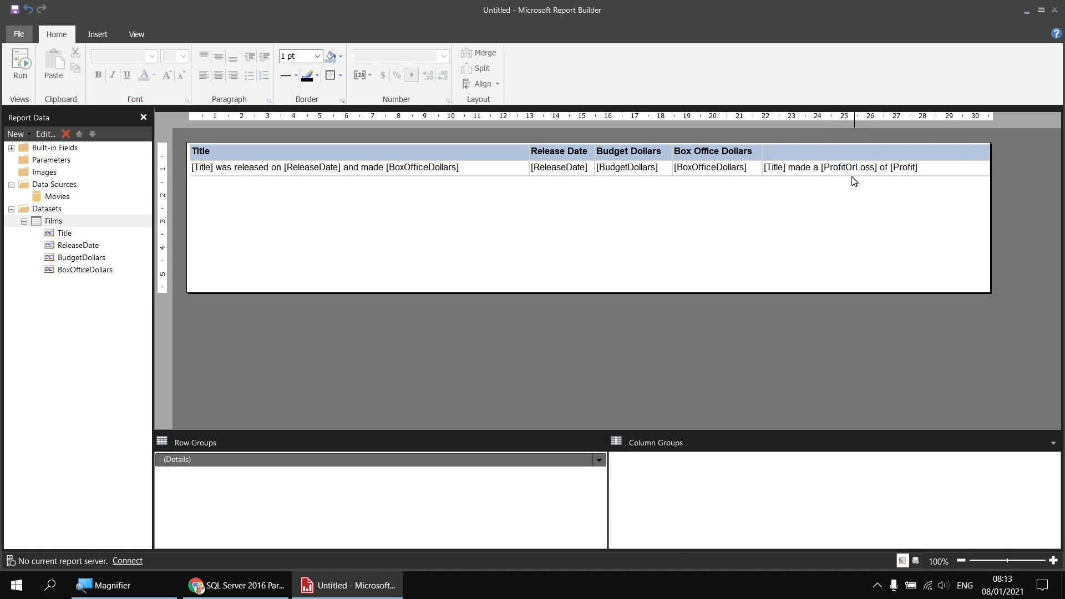
key("super+plus")
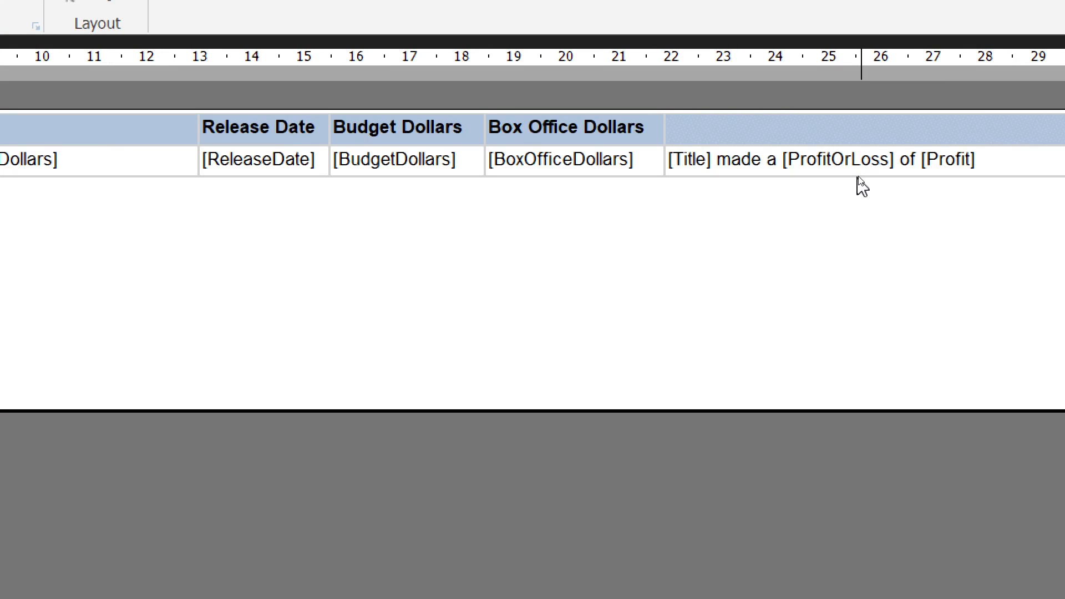
key("super+minus")
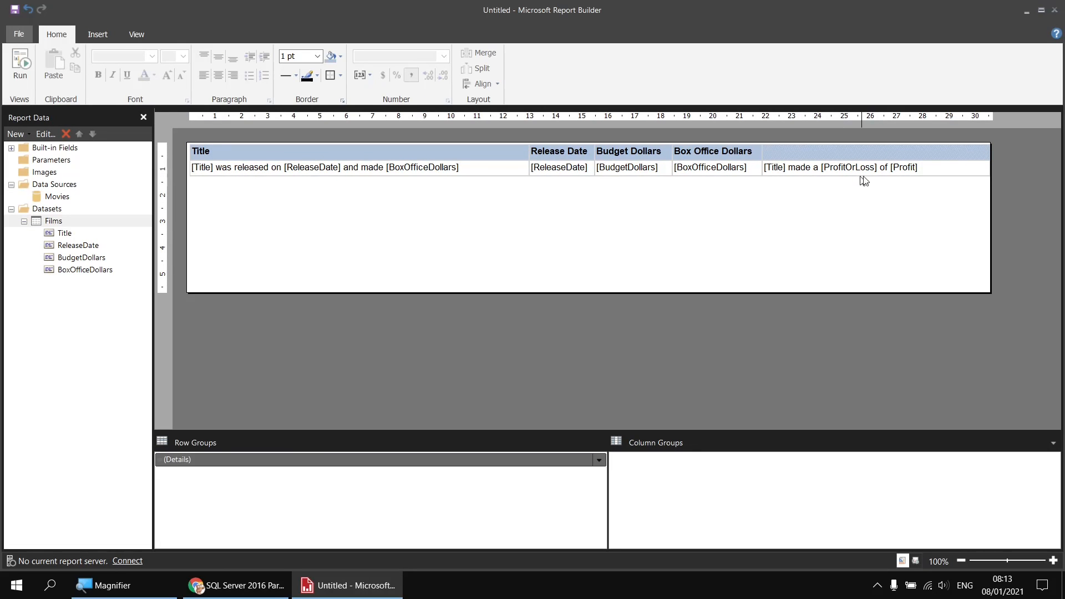
left_click(21, 66)
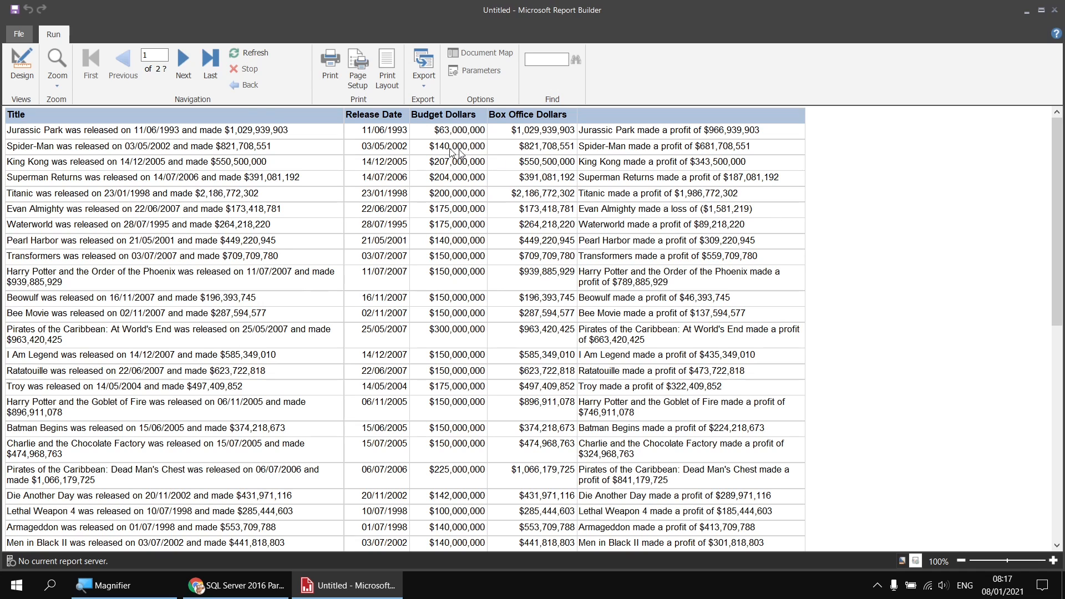
Return to the report design and open the font color expression of the Profit placeholder.
left_click(22, 64)
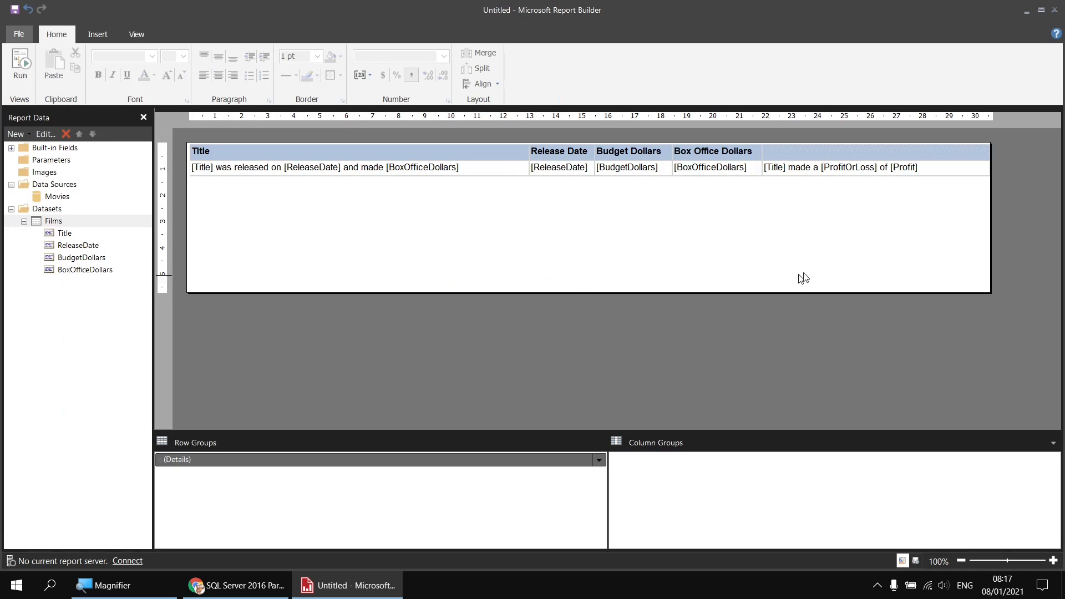
double_click(898, 168)
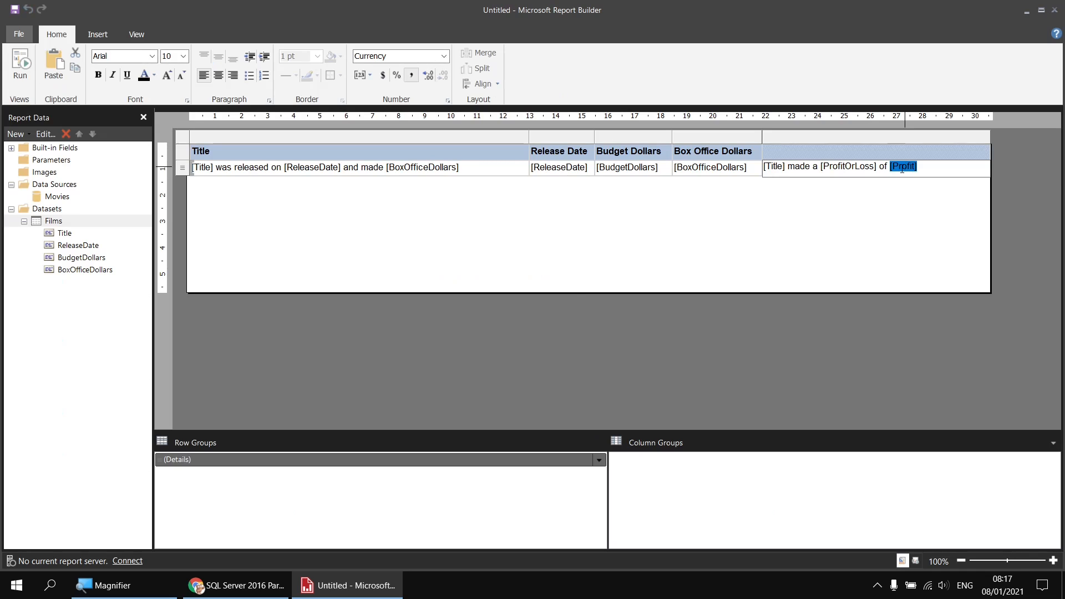
right_click(900, 168)
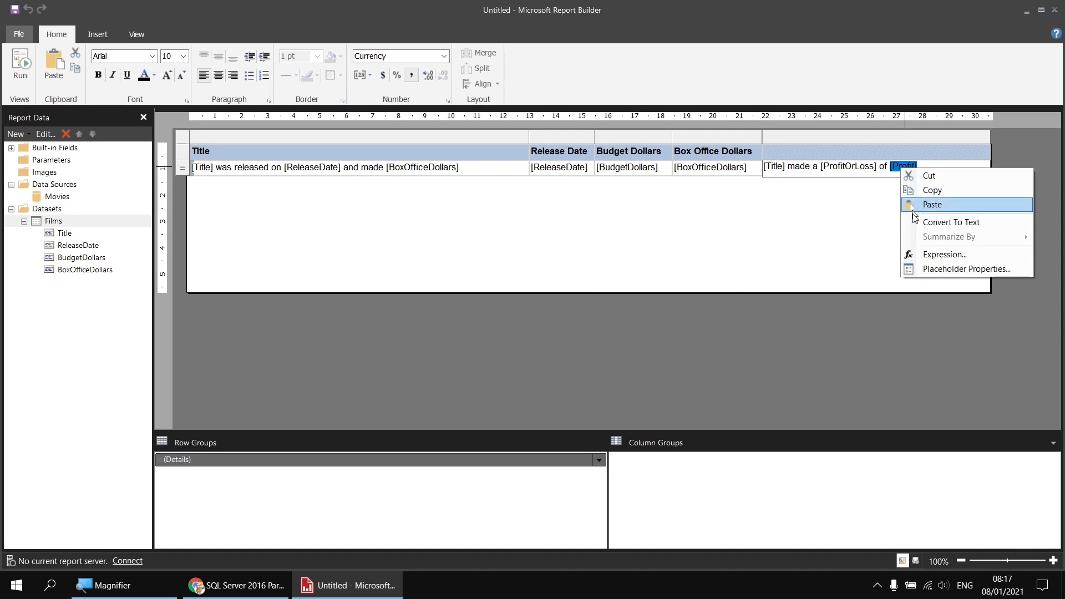
left_click(937, 271)
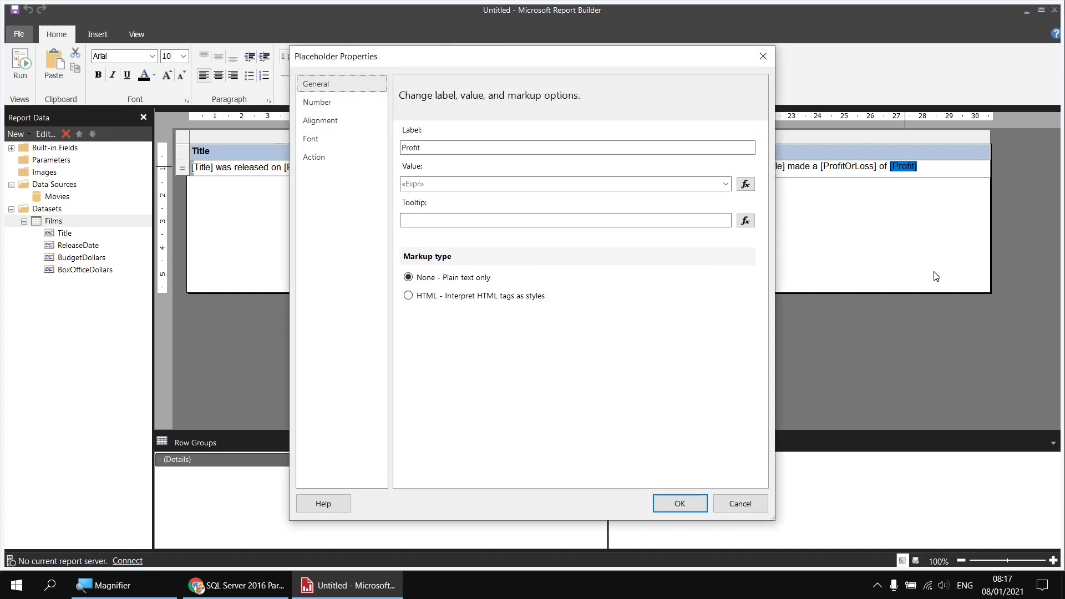
left_click(316, 140)
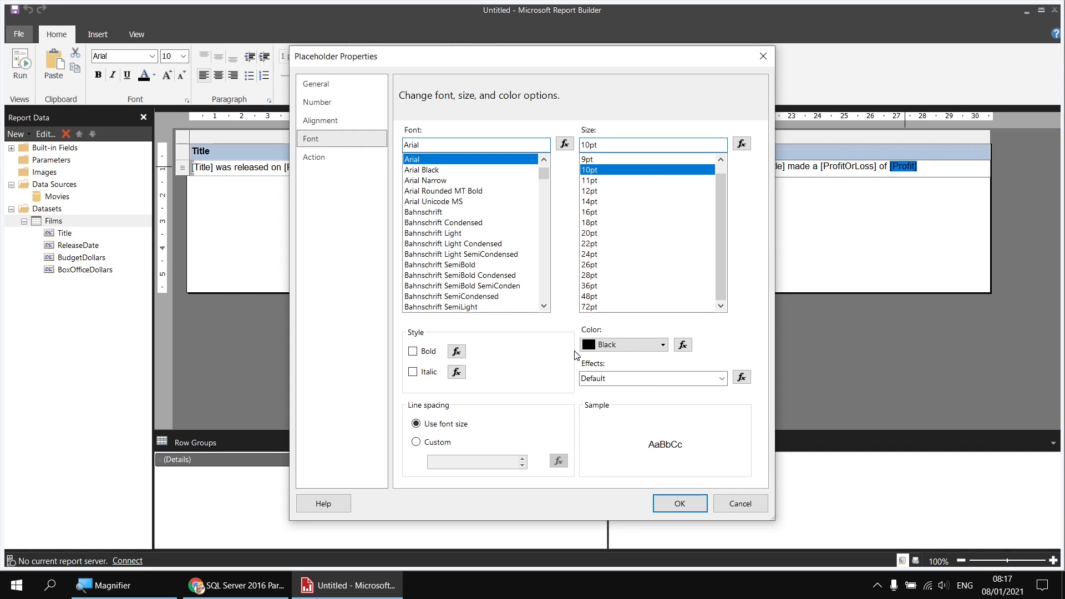
left_click(684, 348)
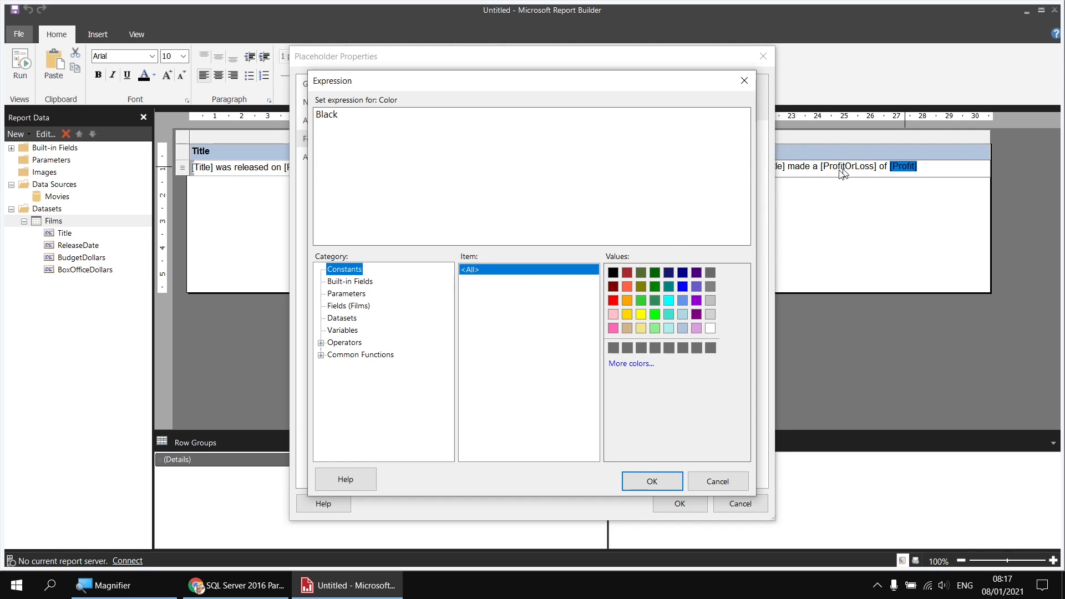
Replace the color expression with an IIf function testing whether BoxOfficeDollars is less than BudgetDollars.
left_click(320, 355)
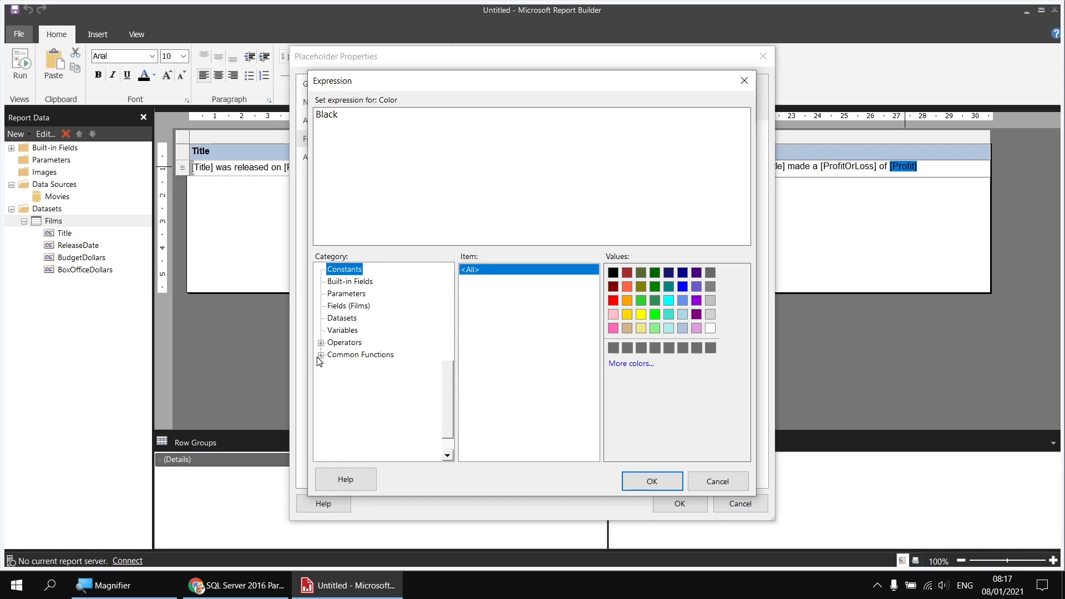
left_click(350, 405)
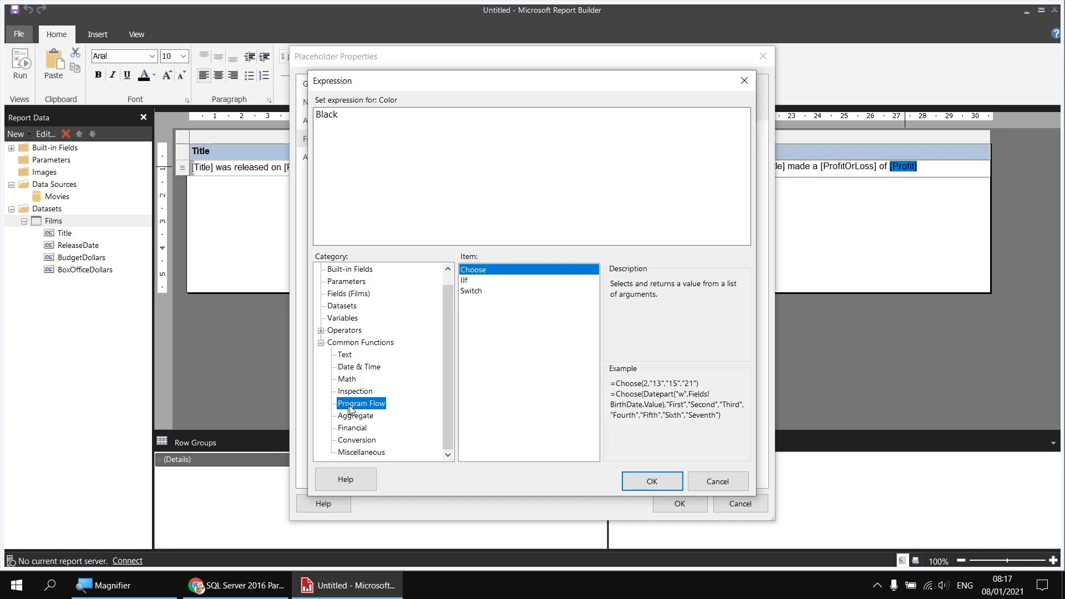
left_click(466, 281)
double_click(465, 281)
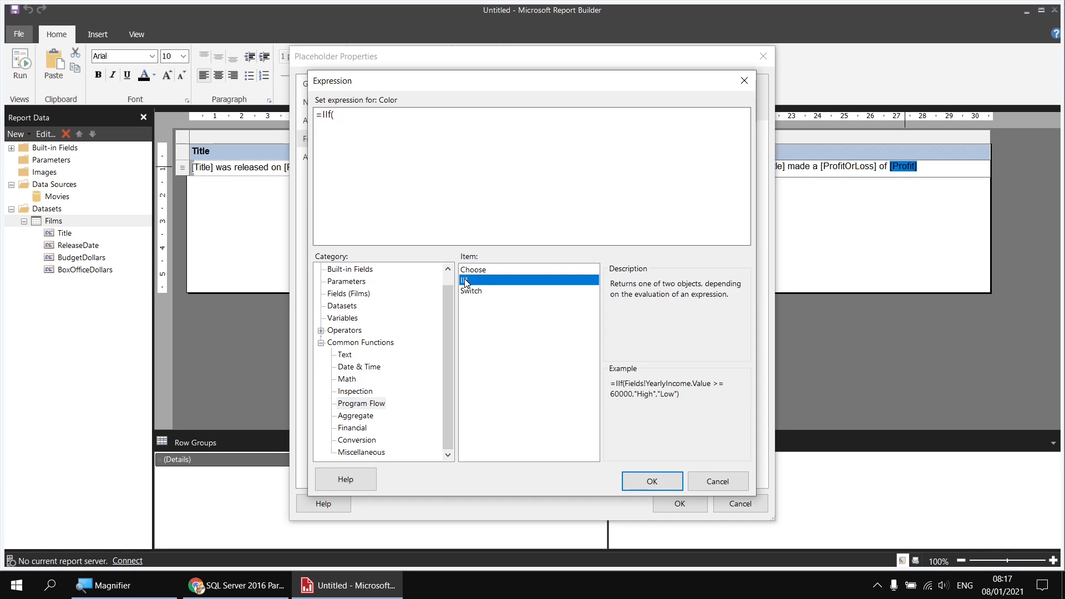
left_click(368, 295)
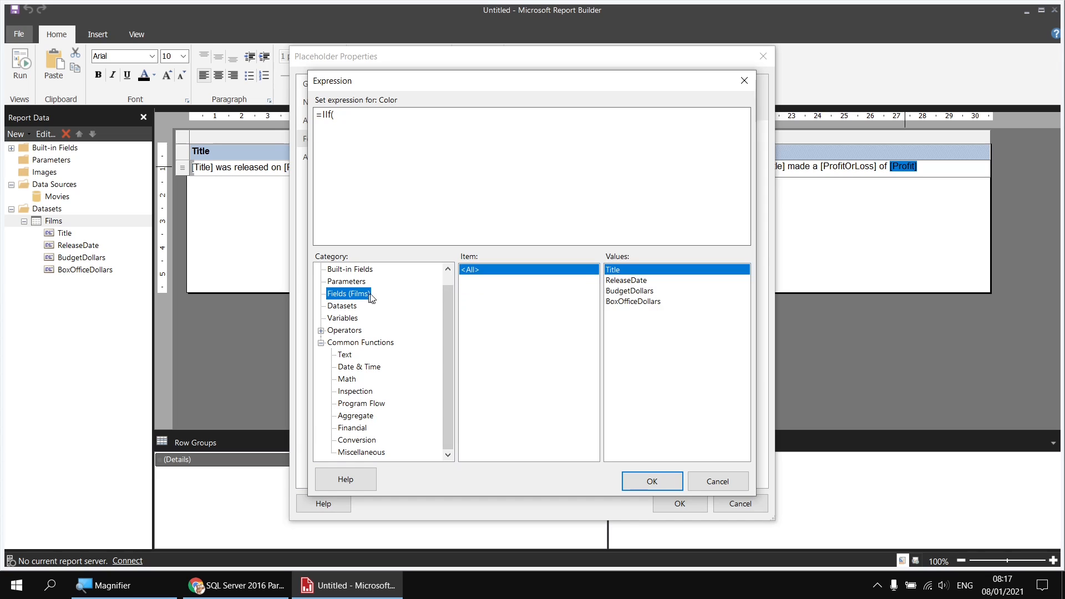
double_click(621, 302)
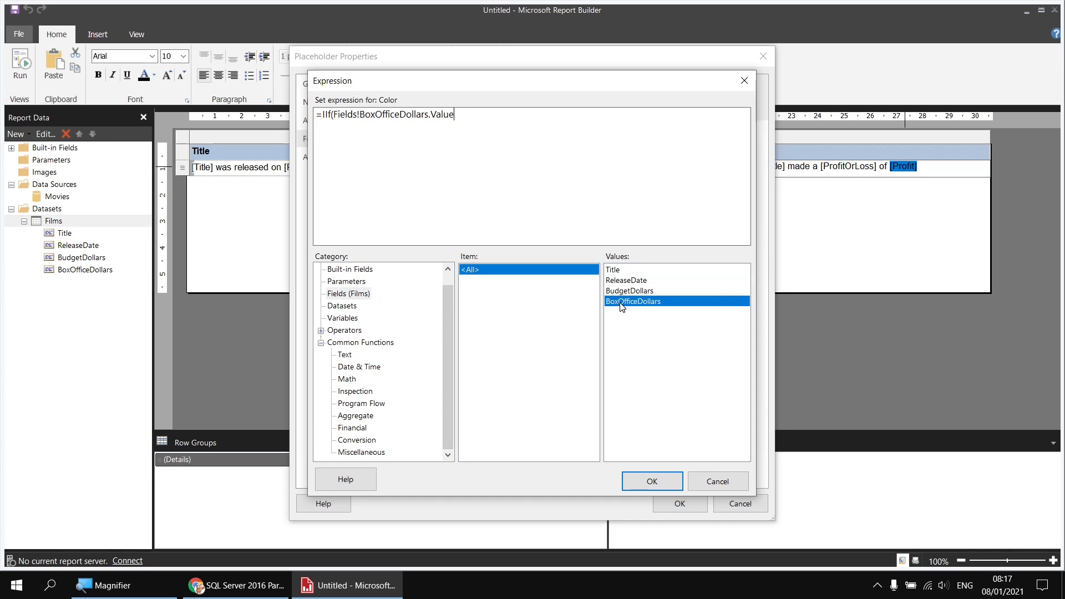
type("<")
double_click(650, 290)
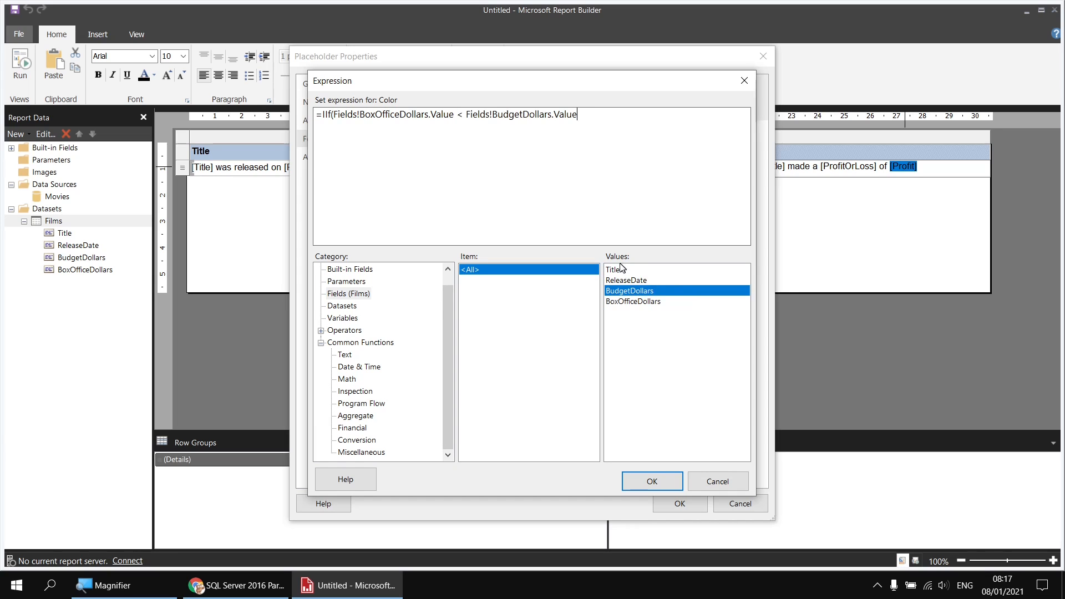
type(",")
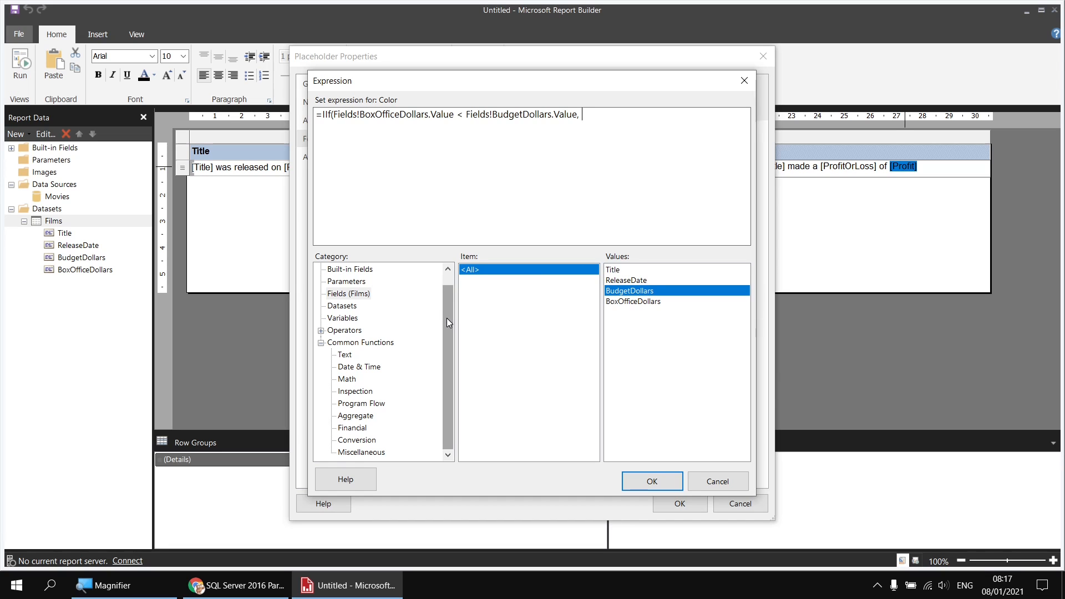
Finish the color expression with "Tomato" if true and "Blue" if false, apply it to the Profit placeholder, and preview the report.
left_click_drag(447, 318, 447, 295)
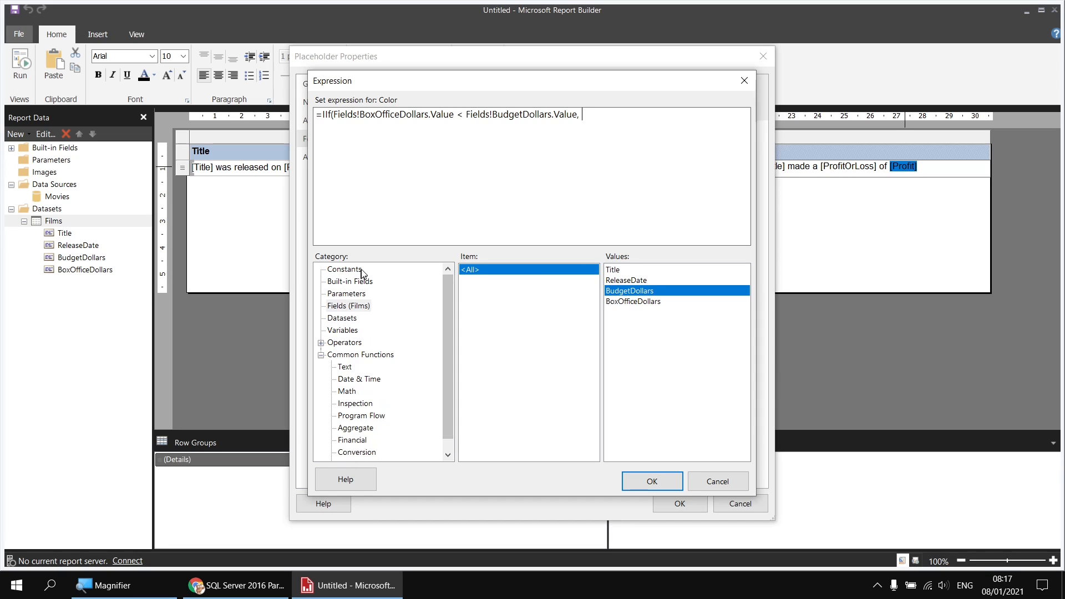
left_click(337, 272)
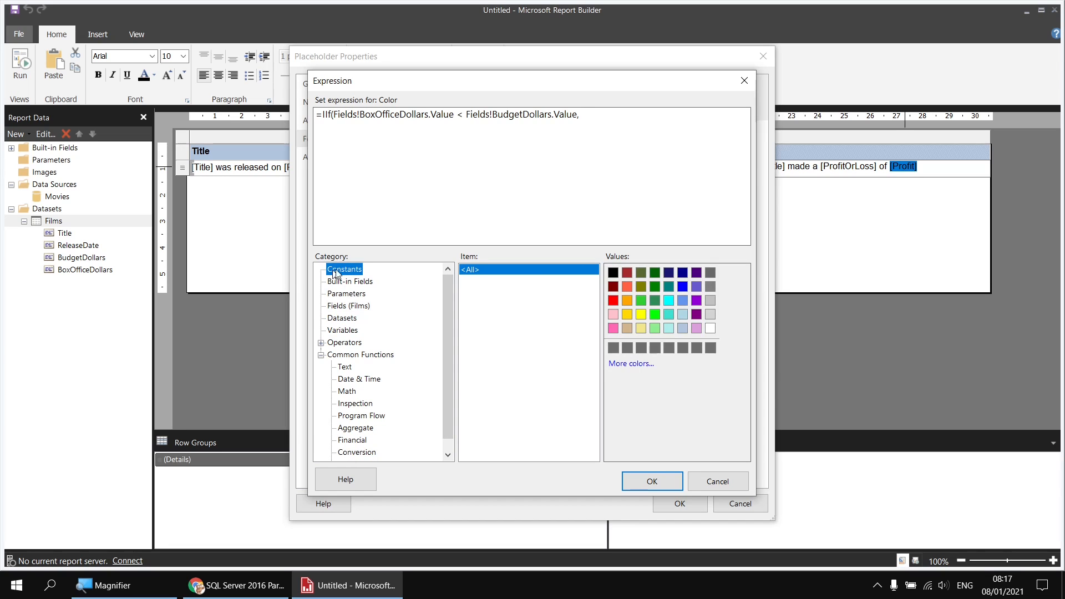
double_click(626, 287)
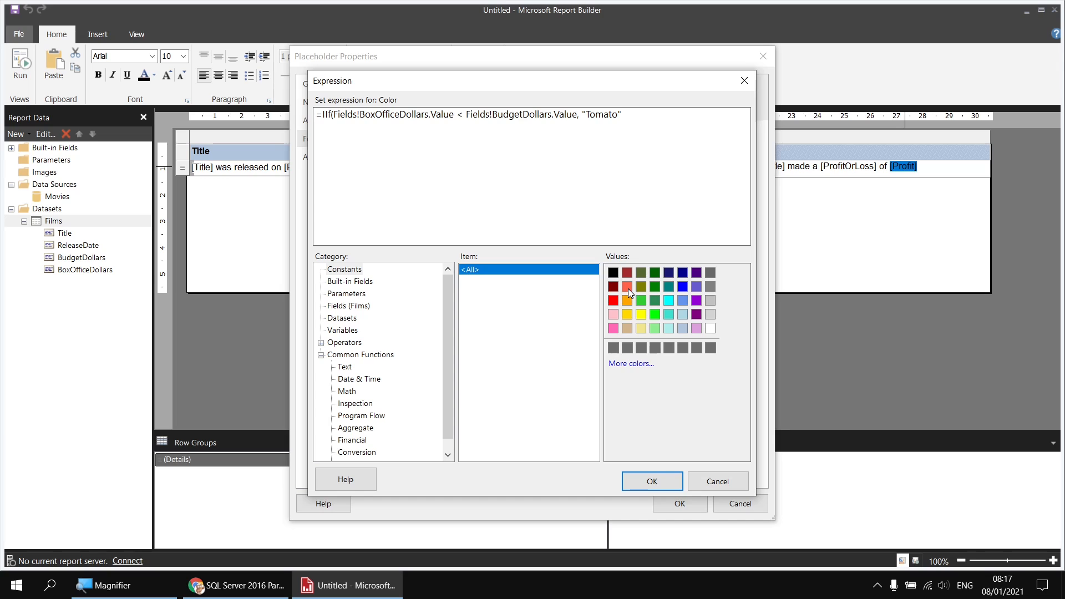
type(",")
left_click(683, 286)
type(")")
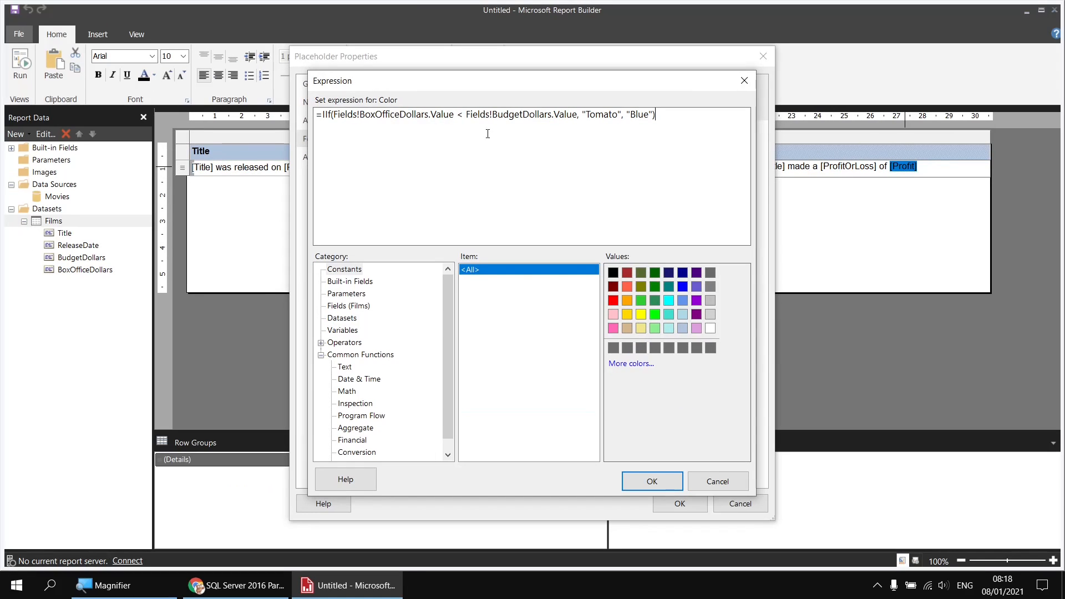
left_click(678, 481)
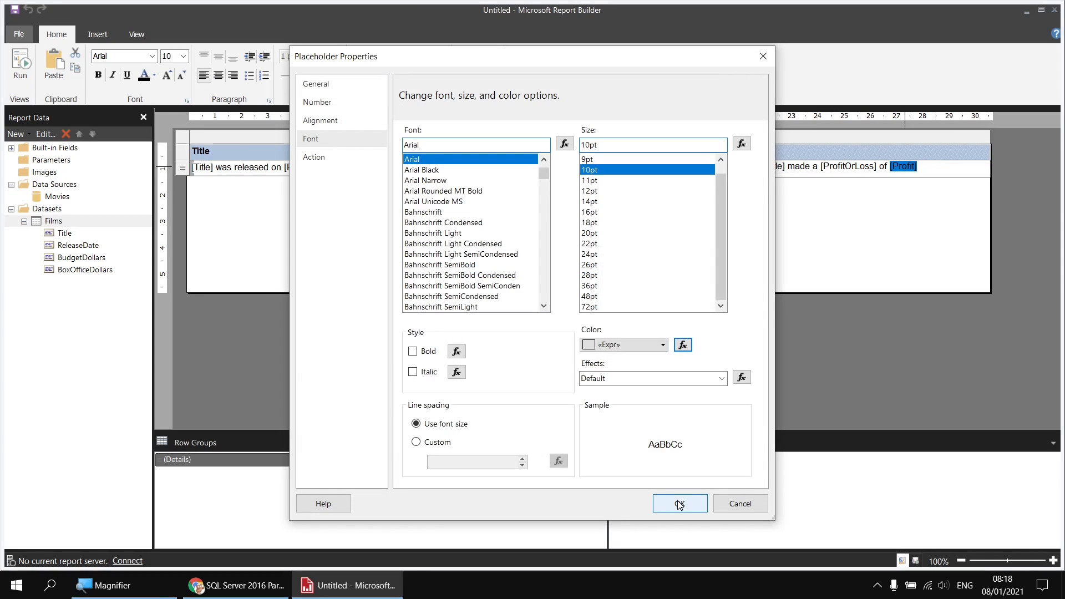
left_click(678, 502)
left_click(751, 250)
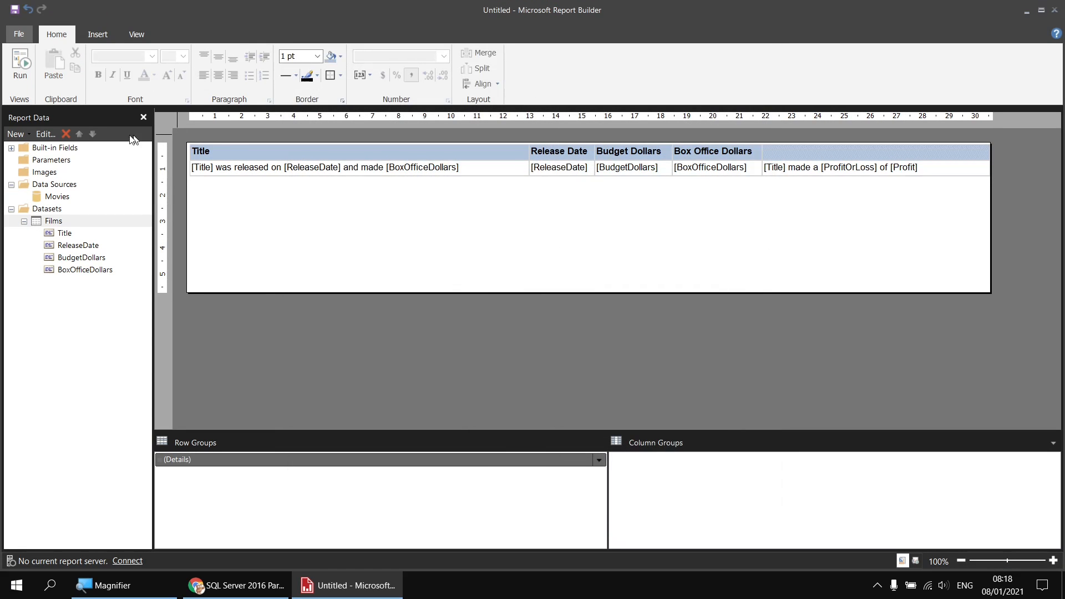
left_click(21, 67)
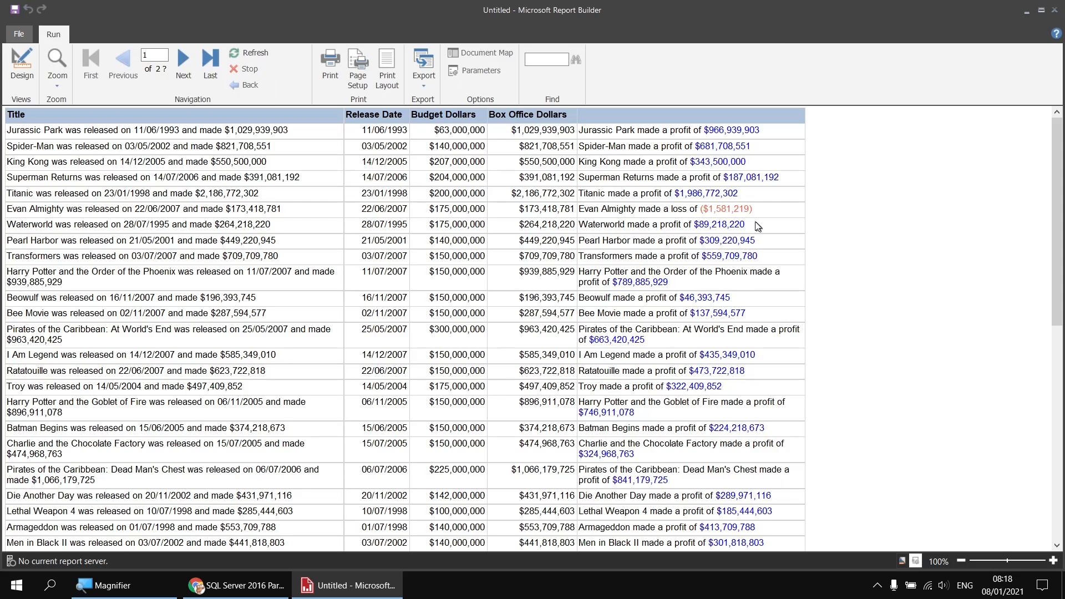